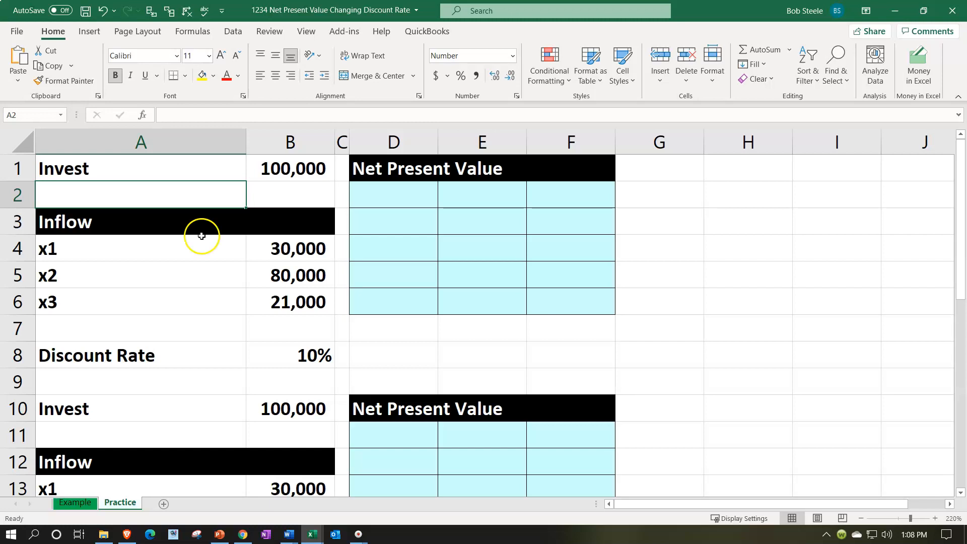
Examine the Practice sheet's investment amounts, inflows x1 to x3 and the discount rate used in each scenario
scroll(198, 287, down, 1)
click(282, 286)
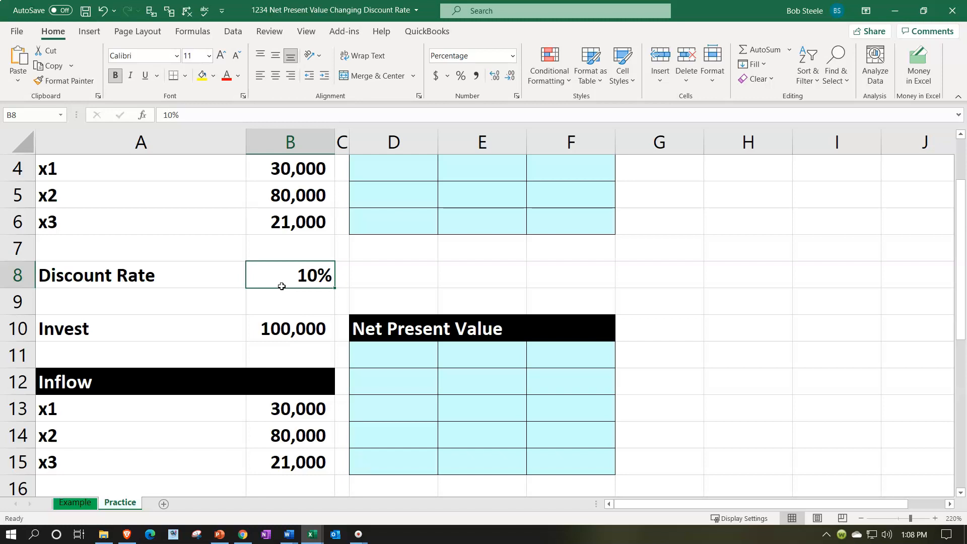
scroll(282, 286, down, 3)
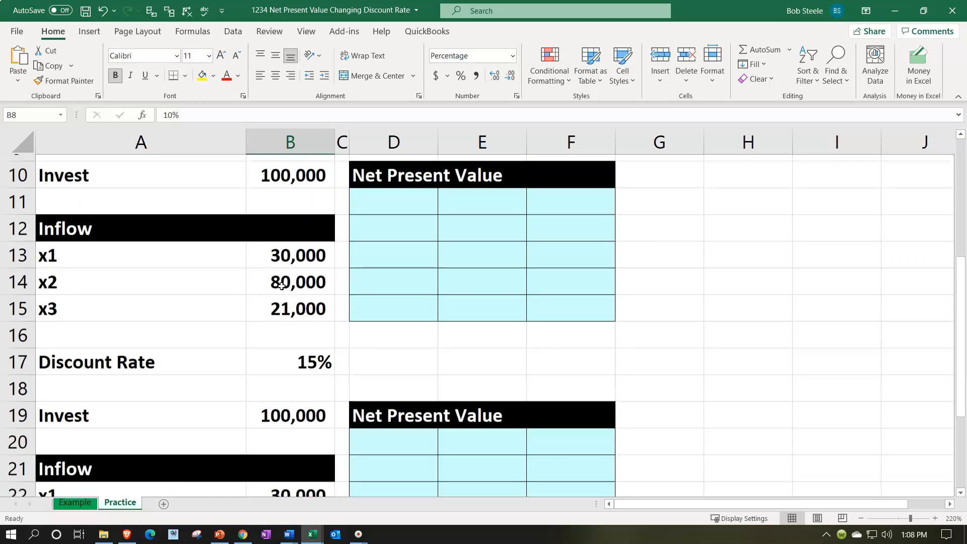
scroll(281, 286, up, 4)
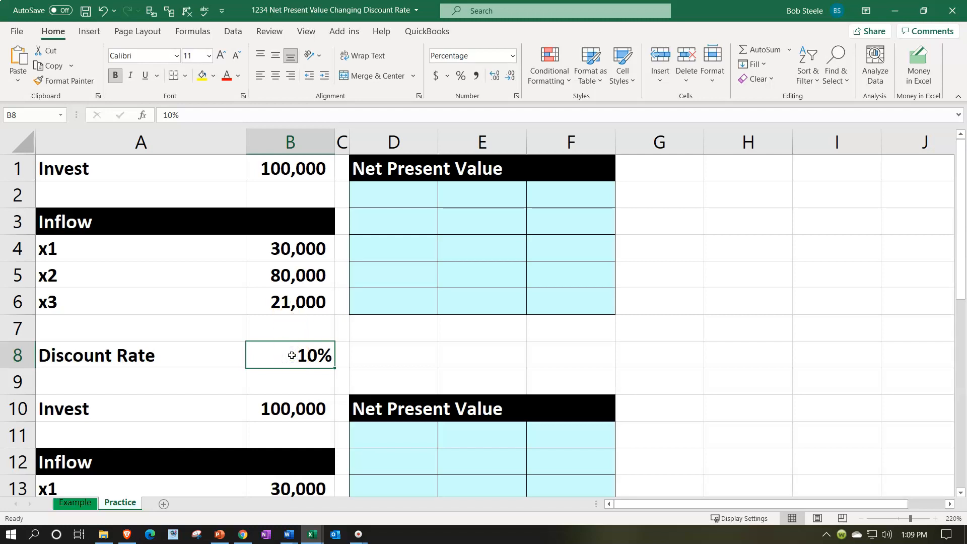
scroll(292, 355, down, 3)
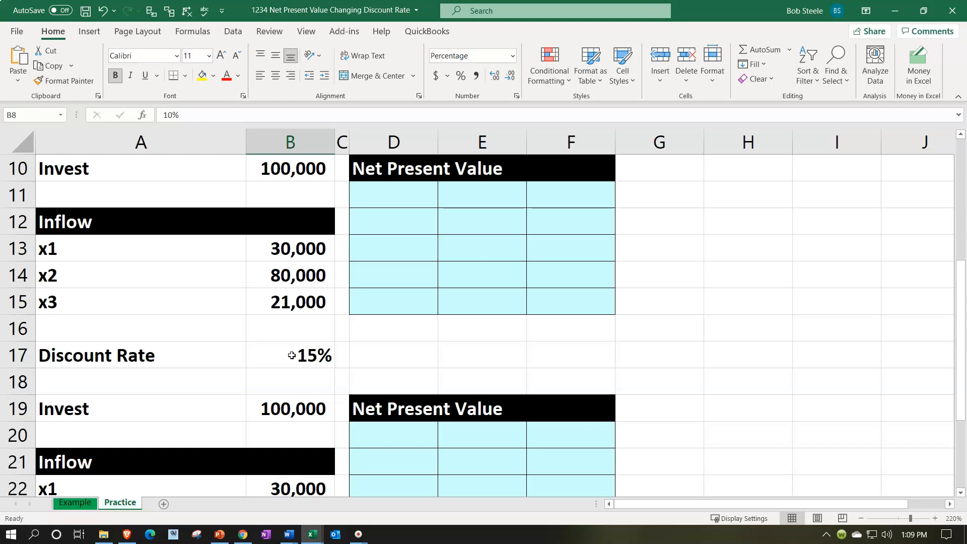
scroll(292, 355, up, 3)
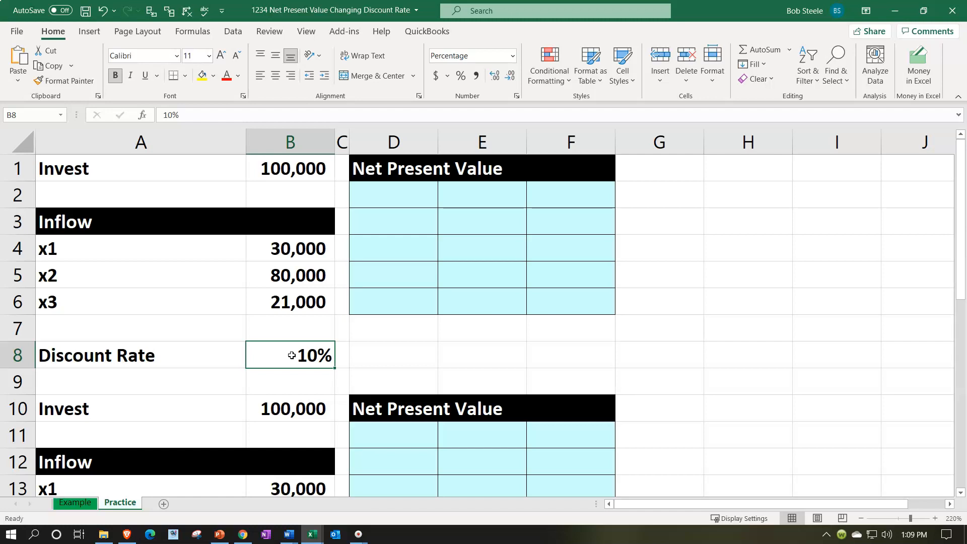
click(279, 179)
key(Down)
key(Down)
key(Down)
key(Down)
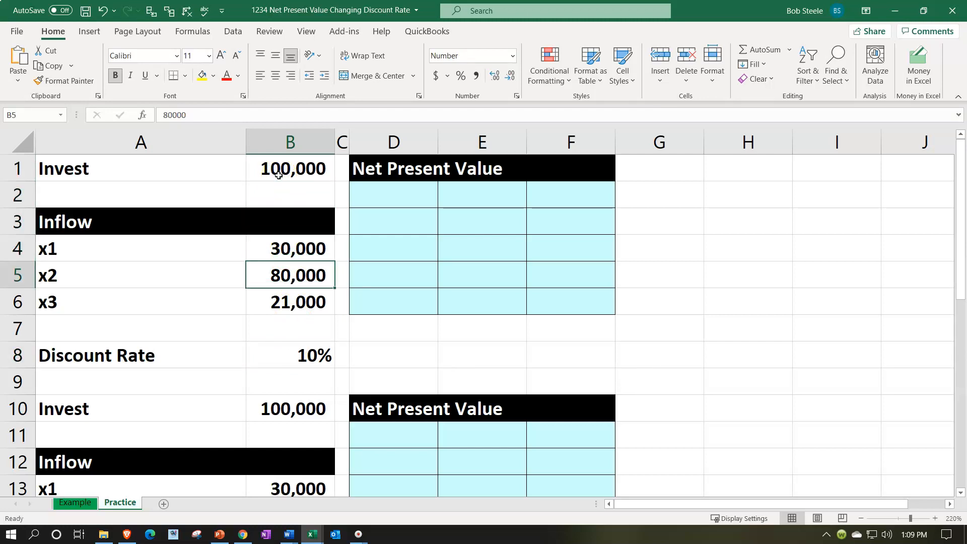
key(Down)
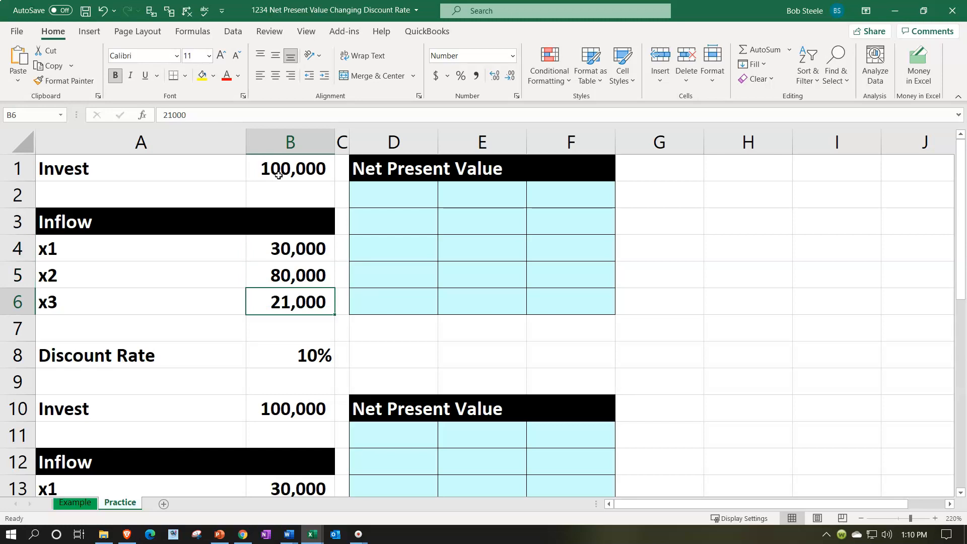
key(Down)
key(Down)
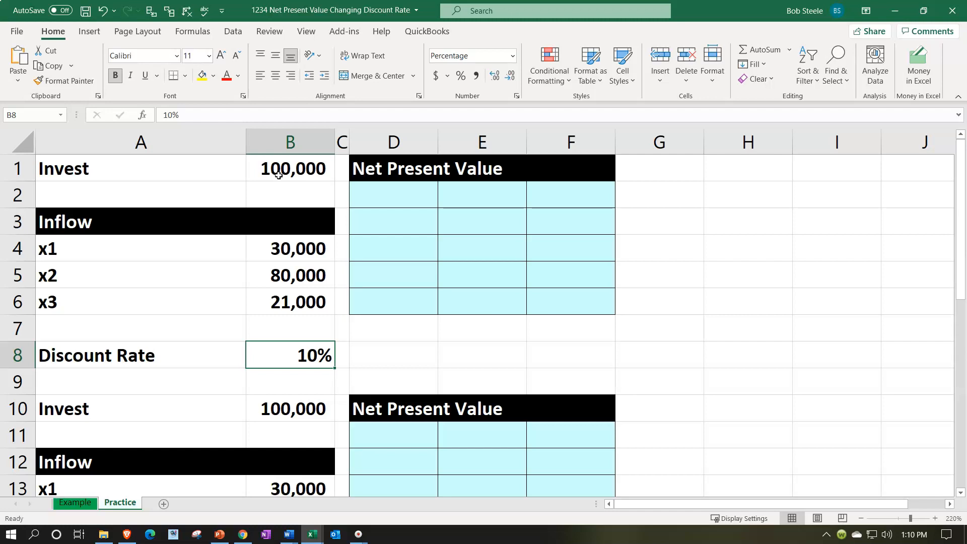
Enter the period numbers 0, 1, 2 and 3 in cells D2 to D5 of the first Net Present Value table
key(Right)
key(Up)
key(Up)
key(Up)
key(Up)
key(Up)
key(Up)
key(Up)
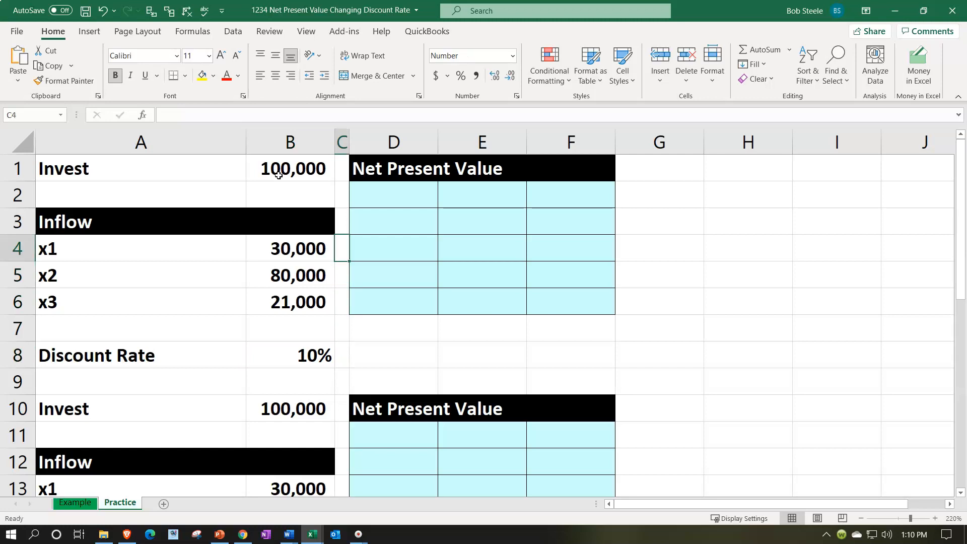
key(Right)
key(Down)
text(0)
key(Return)
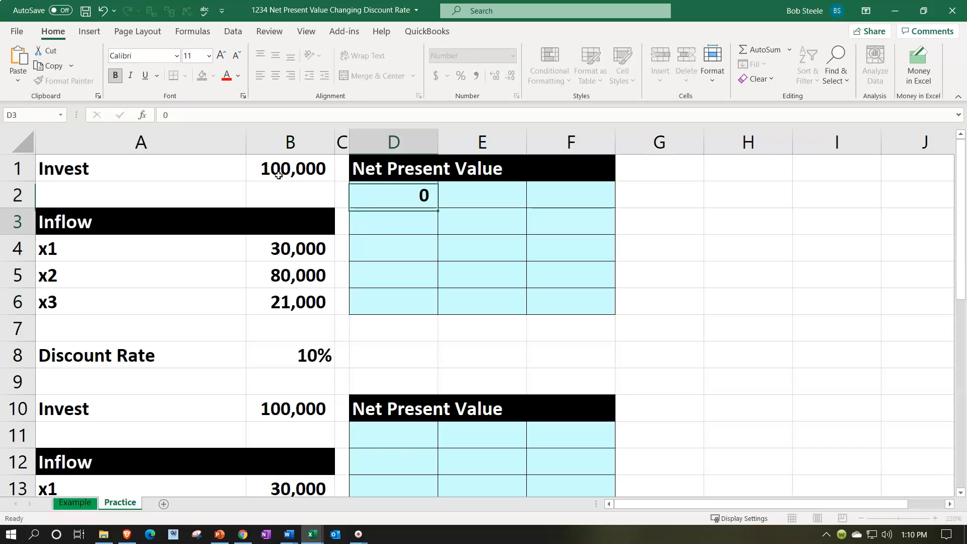
text(1)
key(Return)
text(2)
key(Return)
text(3)
key(ctrl+Return)
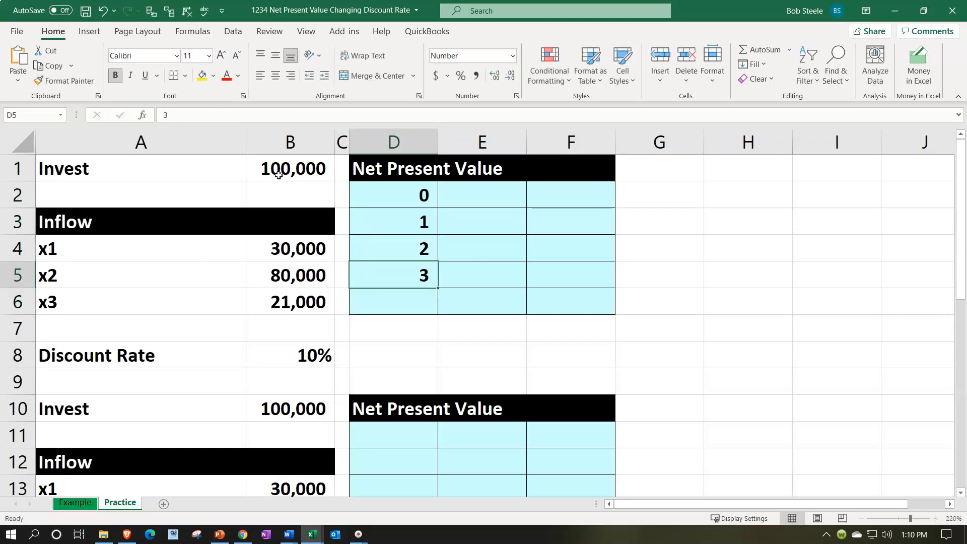
Centre the period numbers in D2:D5 and enter the label Total in D6
key(shift+Up)
key(shift+Up)
key(shift+Up)
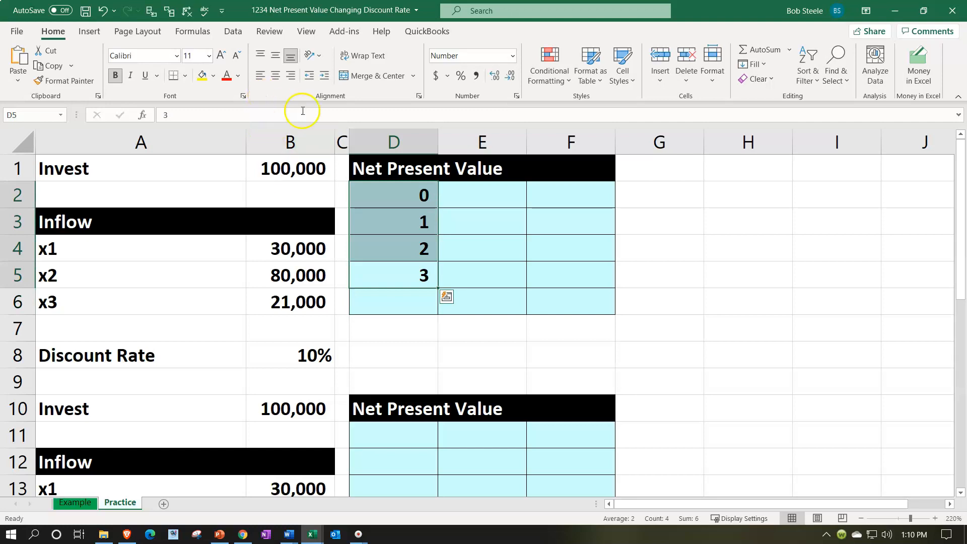
click(394, 299)
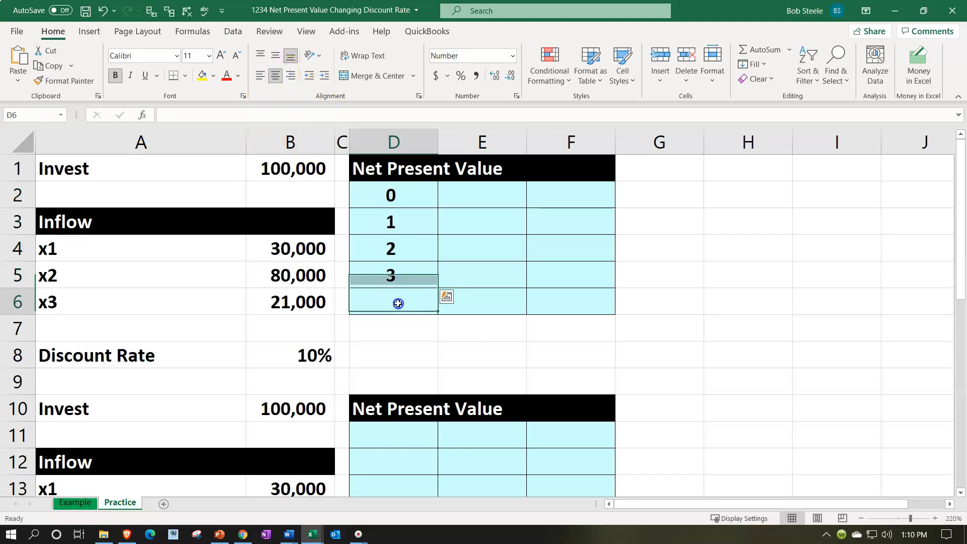
text(Total)
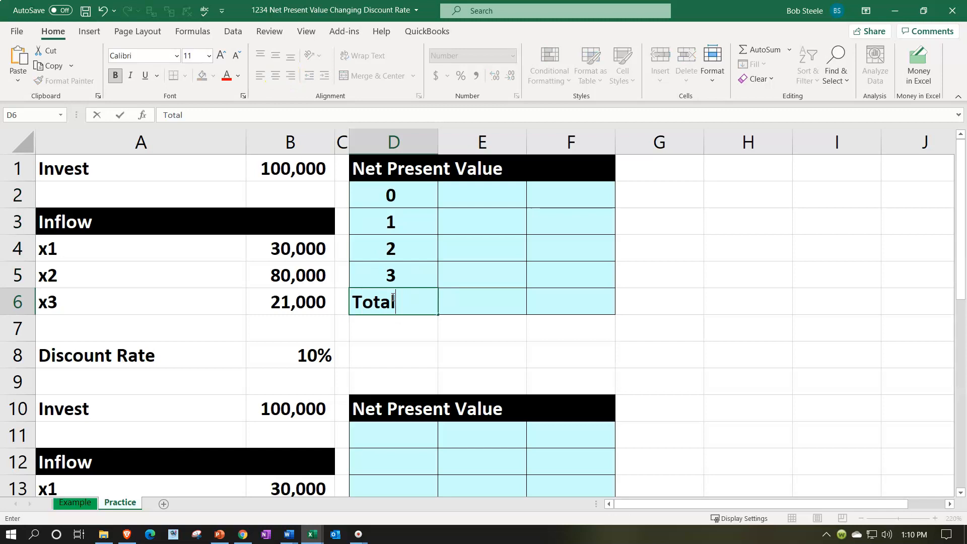
key(Tab)
Enter the period 0 outflow in E2 as the negative of the investment in B1
key(Up)
key(Up)
key(Up)
key(Up)
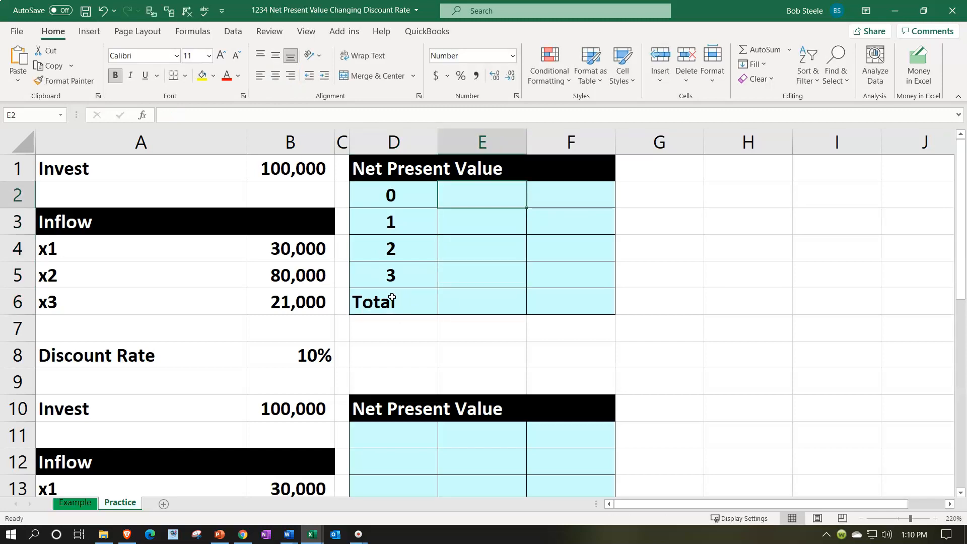
text(-)
key(Left)
key(Left)
key(Left)
key(Up)
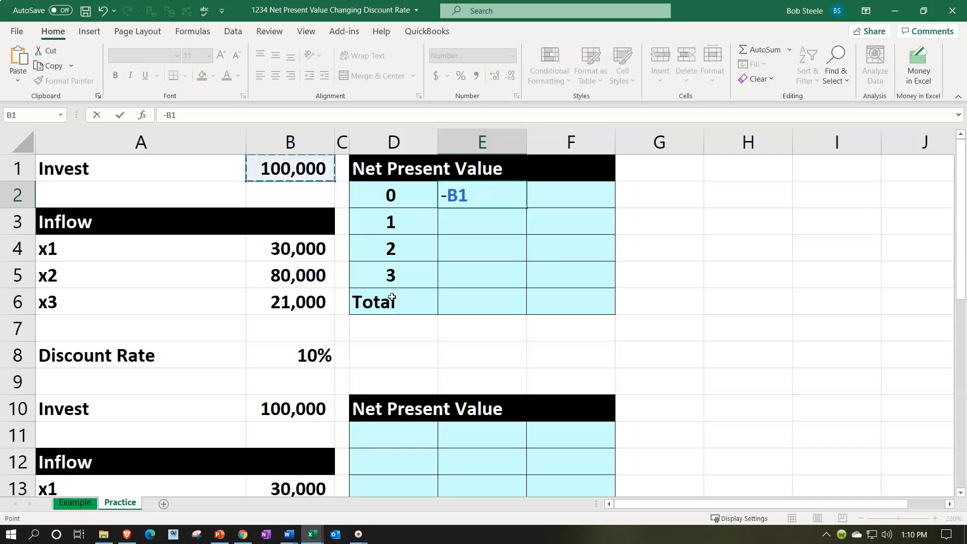
key(Return)
Link the period 1 cash flow in E3 to the x1 inflow with =B4
text(=)
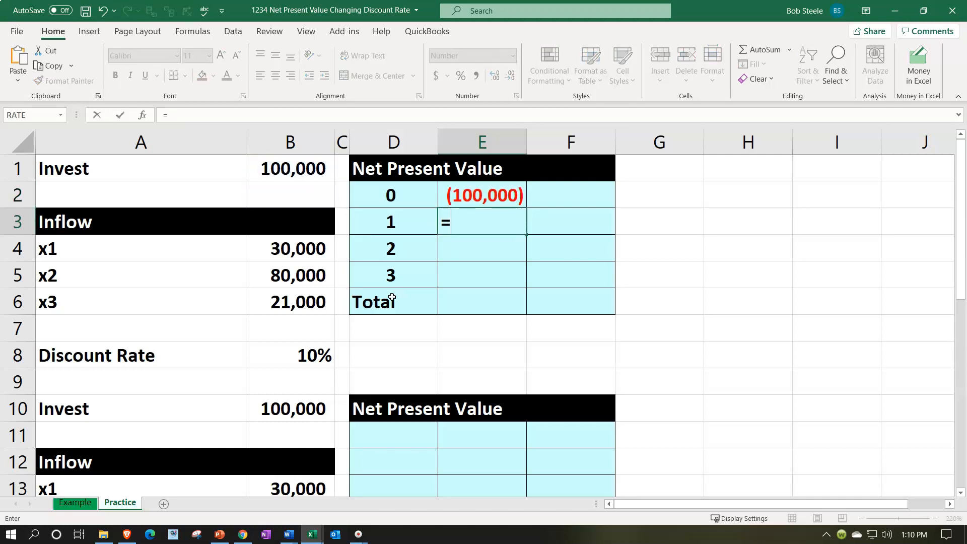
key(Down)
key(Down)
key(Left)
key(Left)
key(Left)
key(Up)
key(Down)
key(Up)
key(Return)
Copy the inflow formula from E3 into E4:E5 for periods 2 and 3
key(Up)
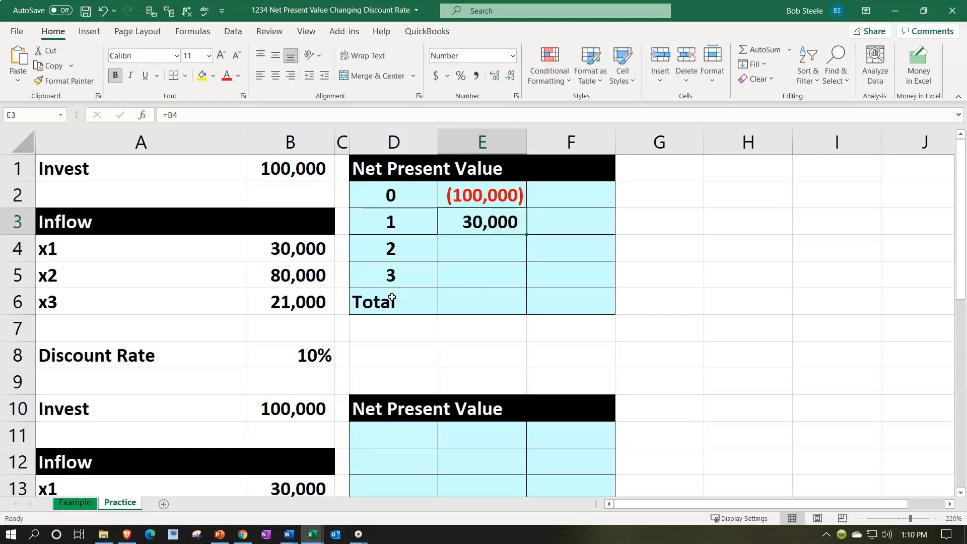
key(ctrl+c)
key(Down)
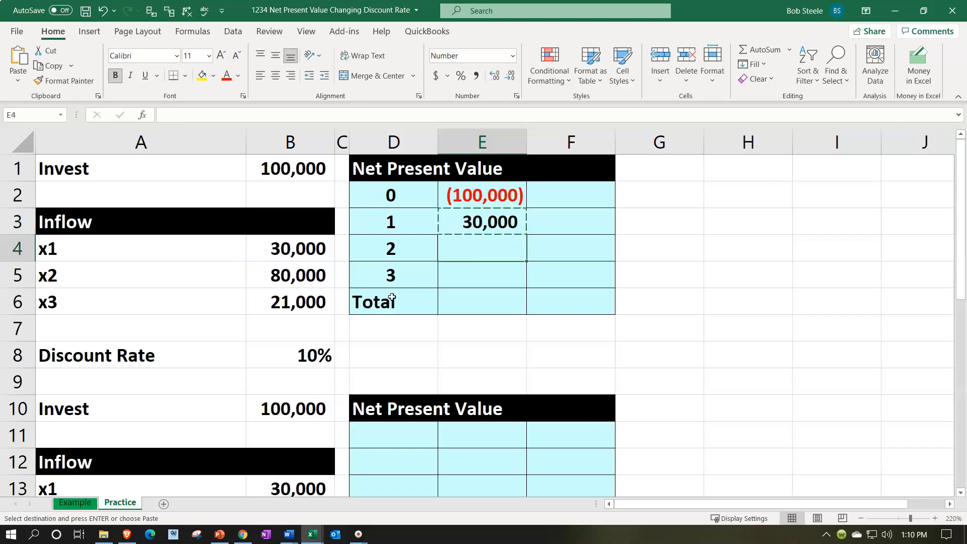
key(shift+Down)
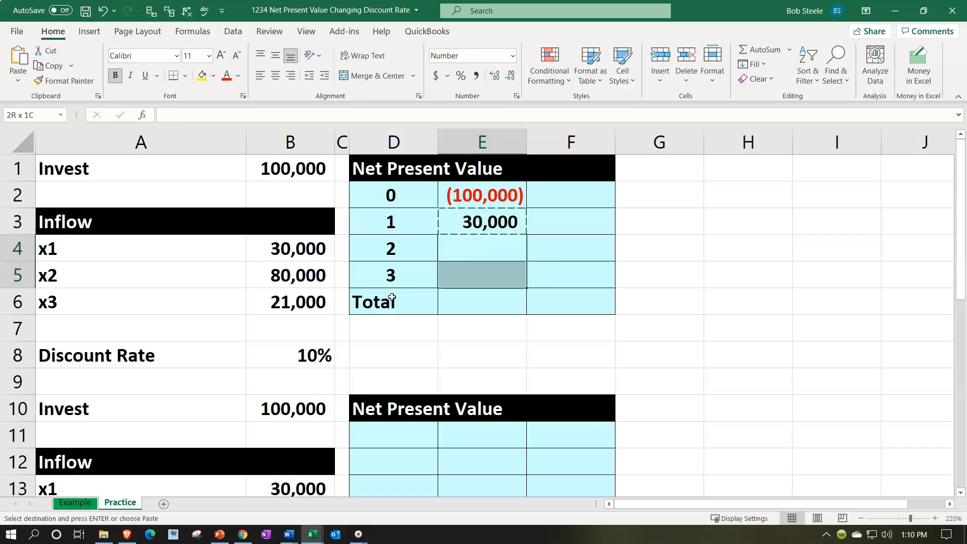
key(ctrl+v)
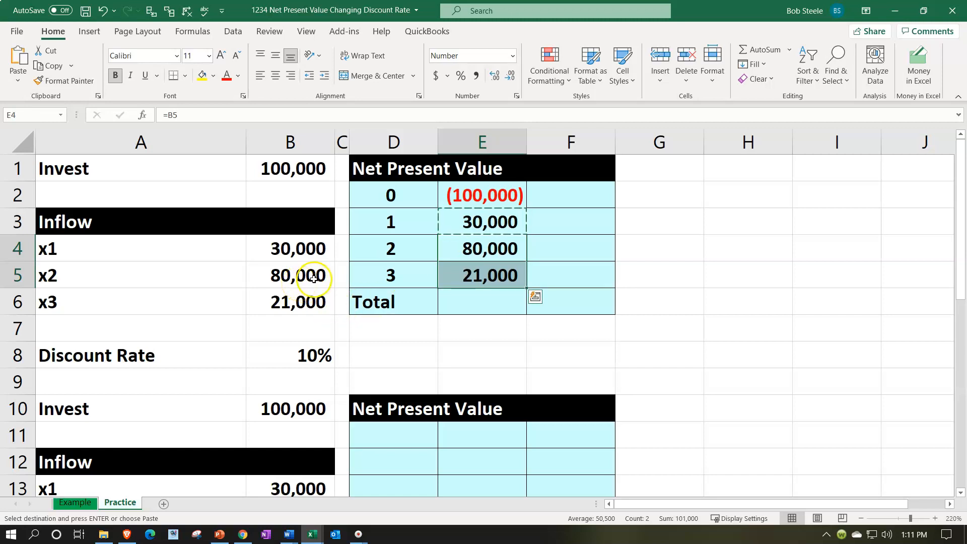
Underline the period 3 cash flow in E5, just above the total row
click(453, 227)
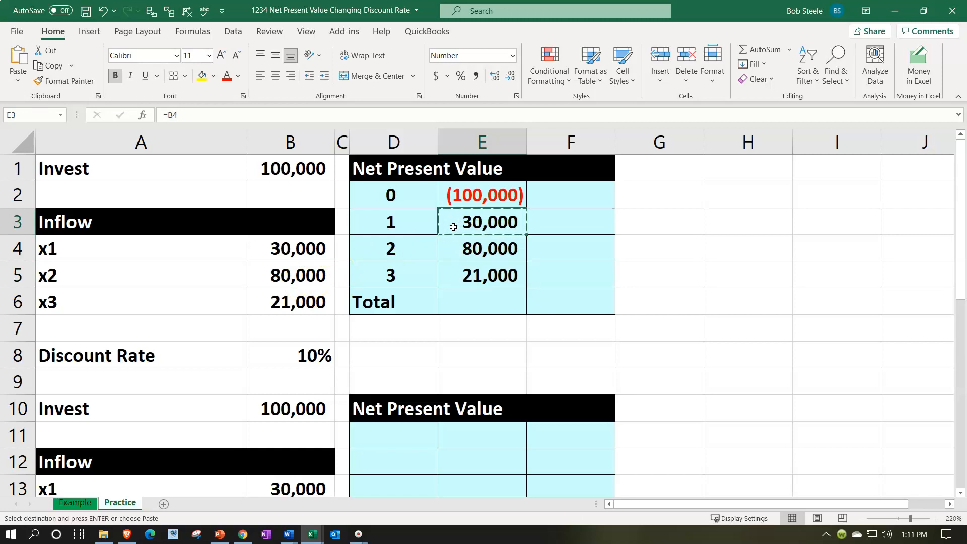
click(450, 267)
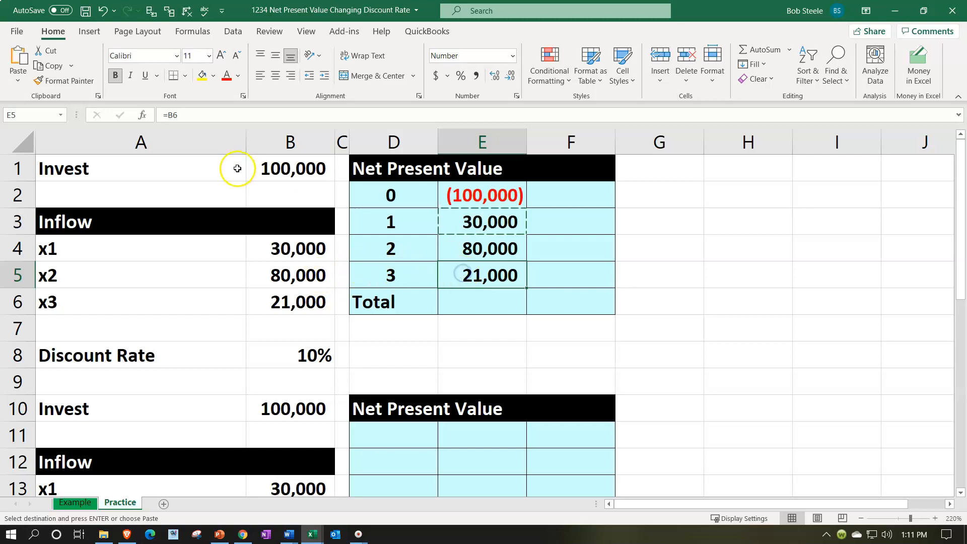
click(146, 76)
Total the undiscounted cash flows in E6 with the formula =SUM(E2:E5)
click(470, 301)
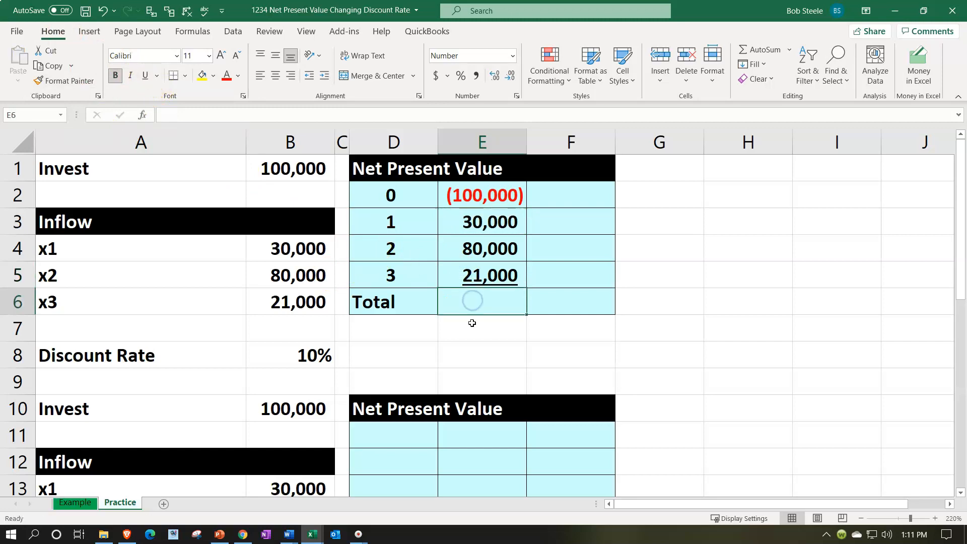
text(=sum()
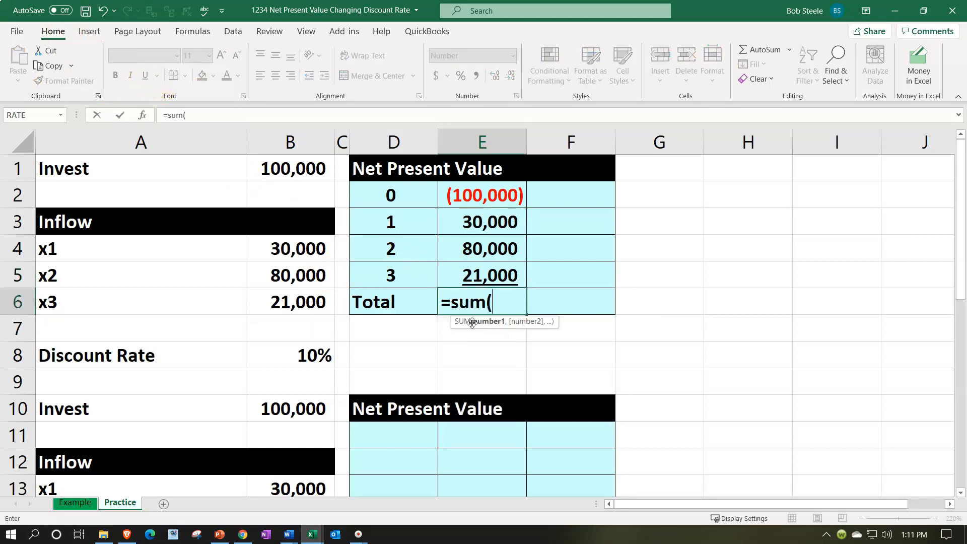
key(Up)
key(shift+Up)
key(shift+Up)
key(shift+Up)
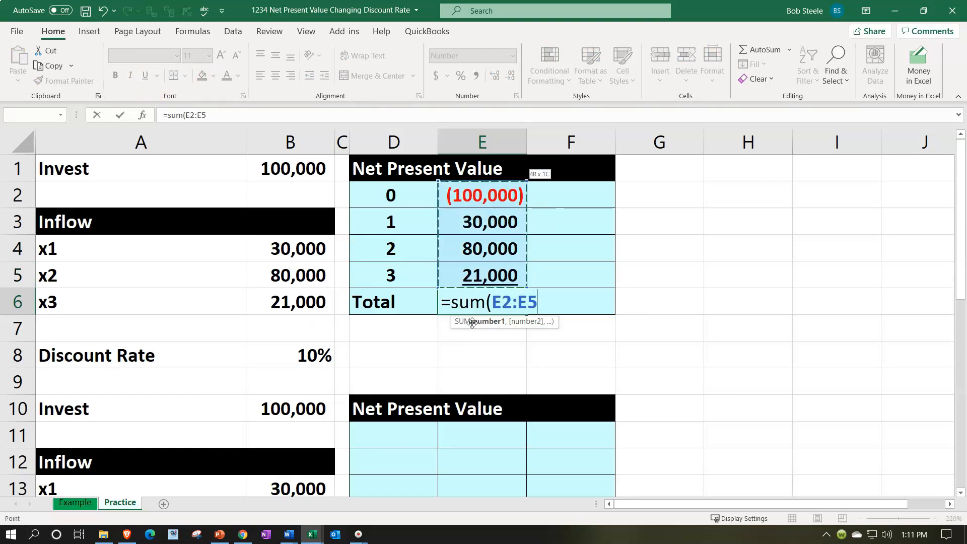
key(Return)
key(Up)
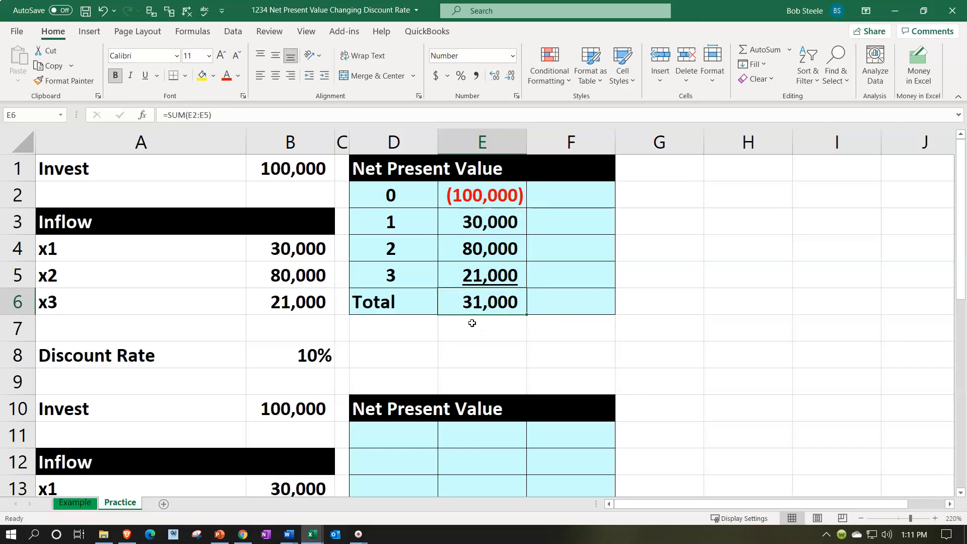
Calculate the period 0 present value in F2 with -PV($B$8,D2,,E2), keeping the discount rate reference absolute
key(Right)
key(Up)
key(Up)
key(Up)
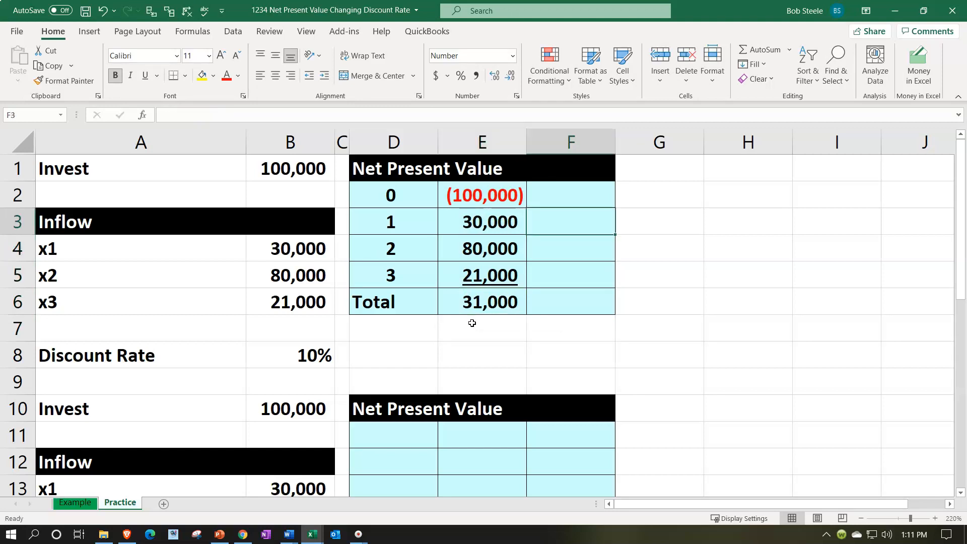
key(Up)
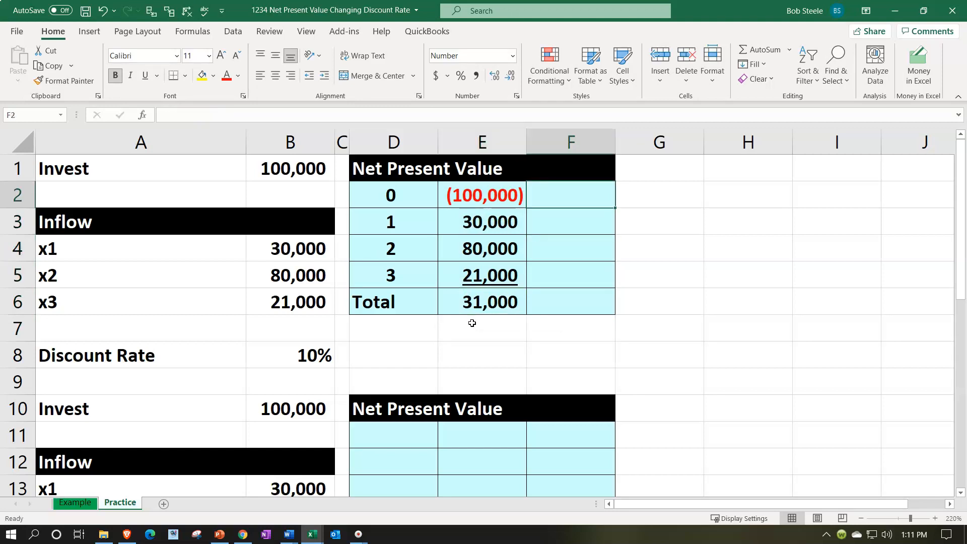
text(-)
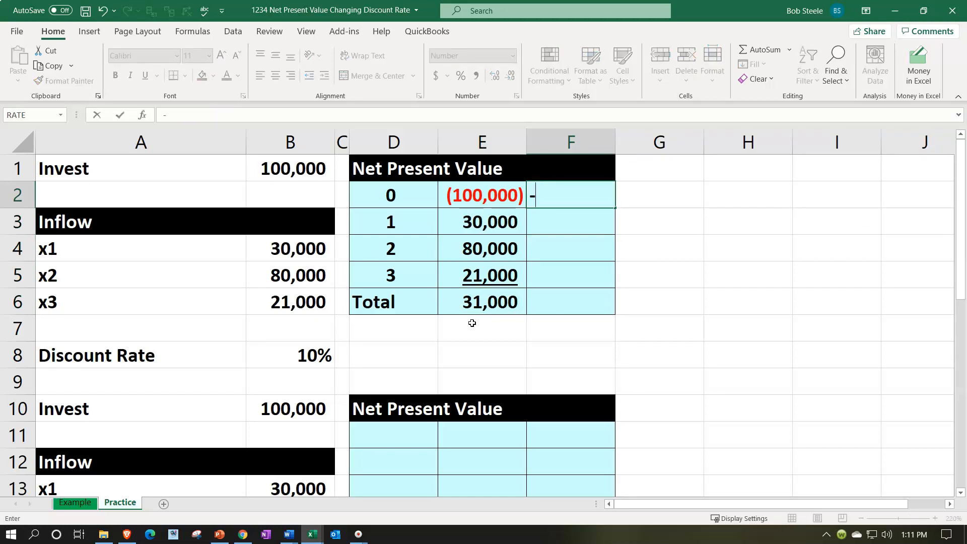
text(pv()
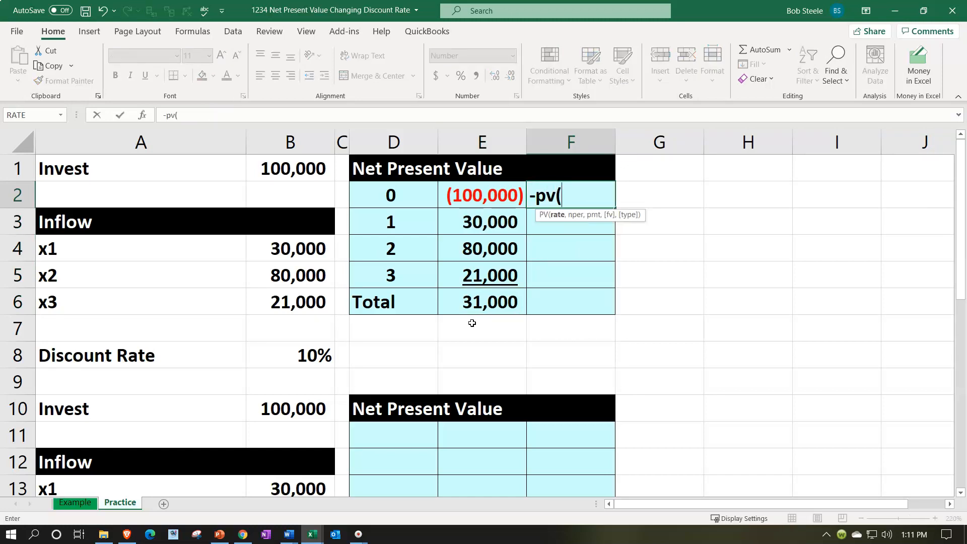
key(Left)
key(Left)
key(Down)
key(Down)
key(Down)
key(Down)
key(Down)
key(Down)
key(Left)
key(Left)
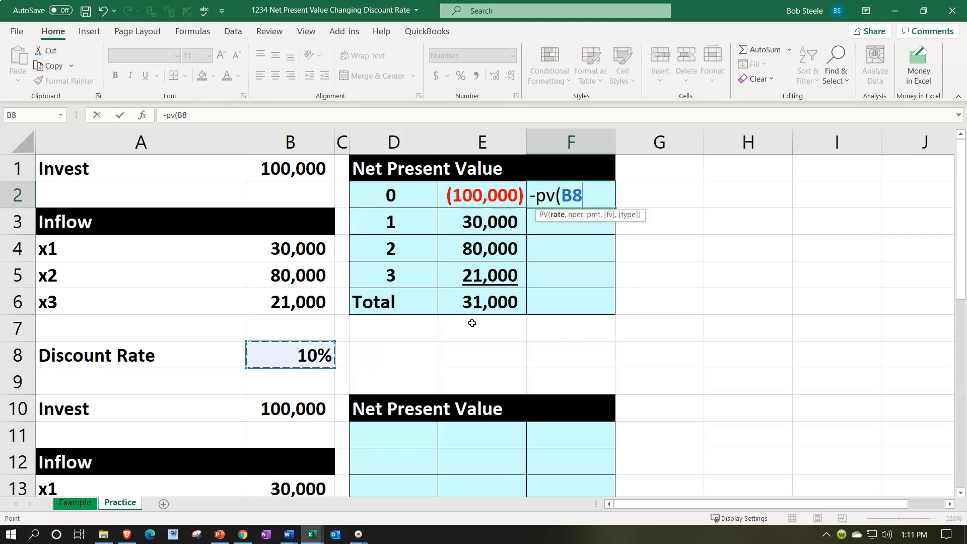
key(F4)
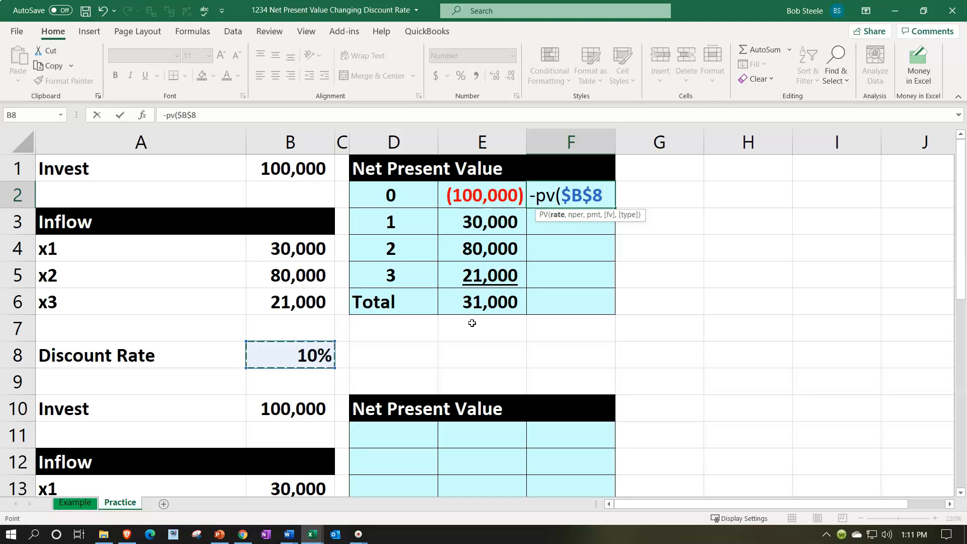
text(,)
key(Left)
key(Left)
text(,,)
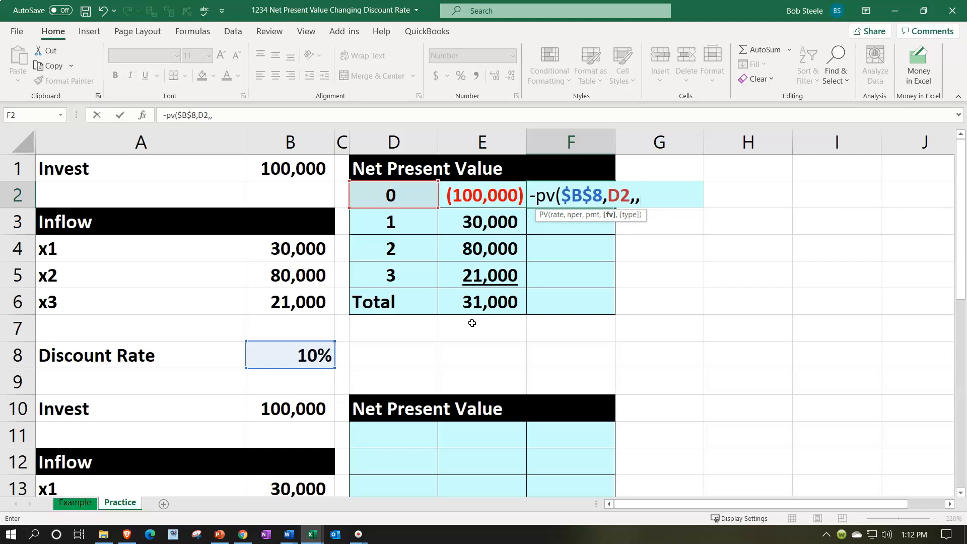
key(Left)
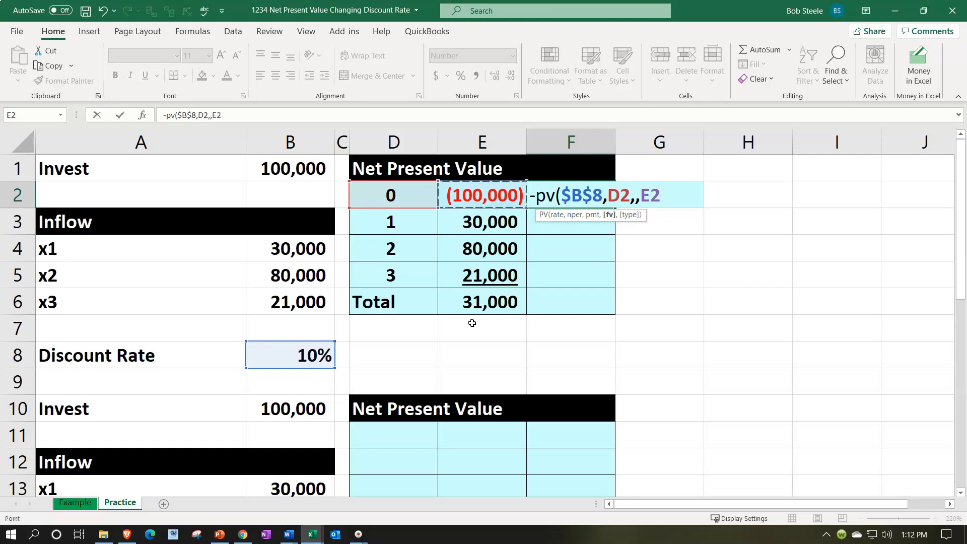
key(Return)
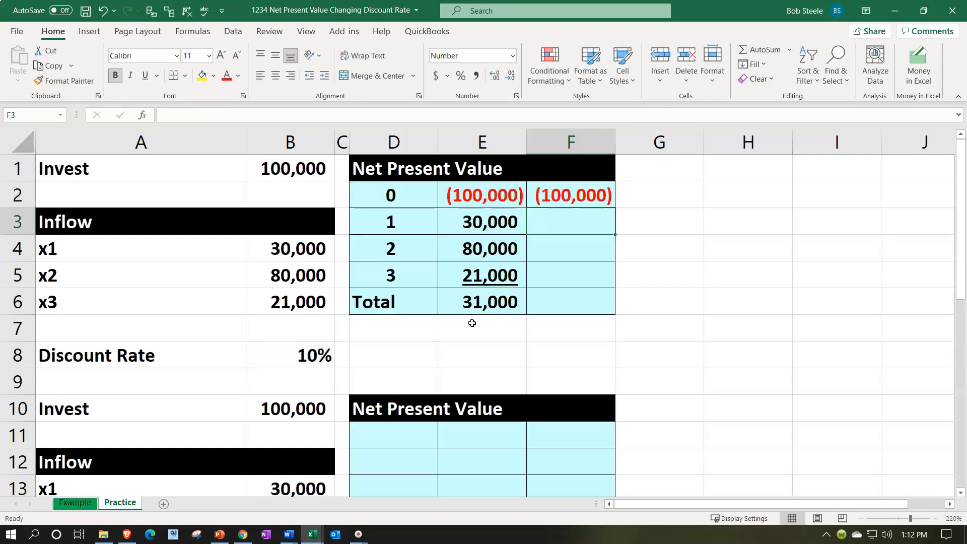
Calculate the period 1 present value in F3 with -PV($B$8,D3,,E3), keeping the discount rate reference absolute
text(-)
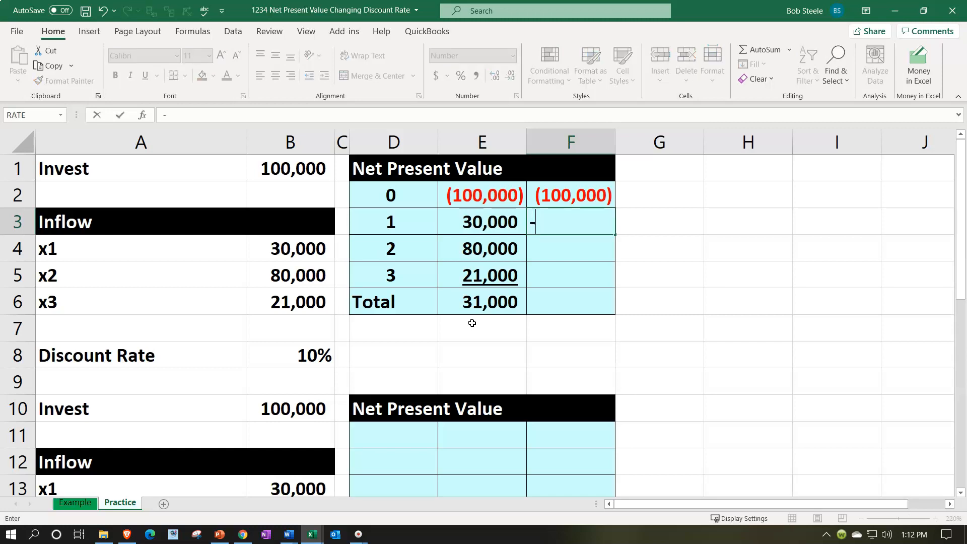
text(pv()
key(Left)
key(Left)
key(Left)
key(Down)
key(Down)
key(Down)
key(Down)
key(Down)
key(Left)
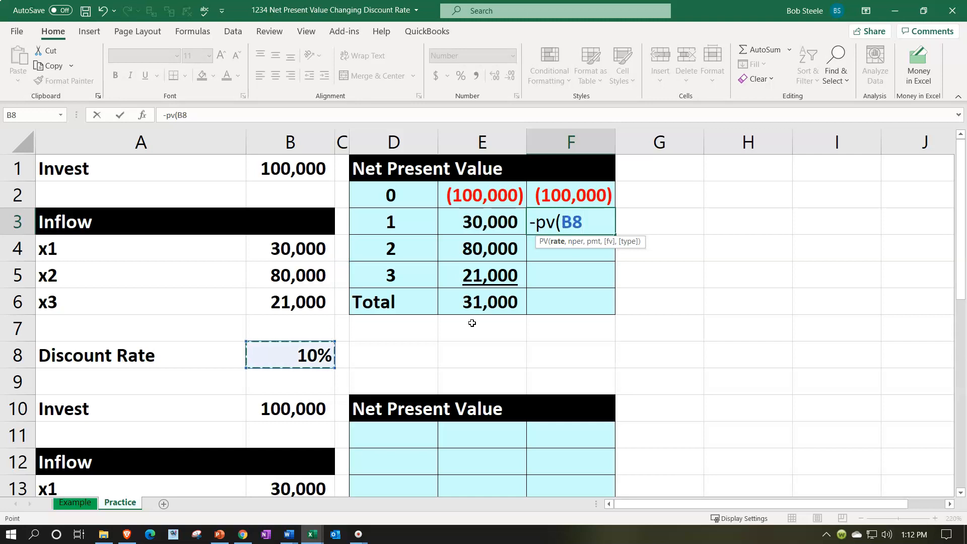
key(F4)
text(,)
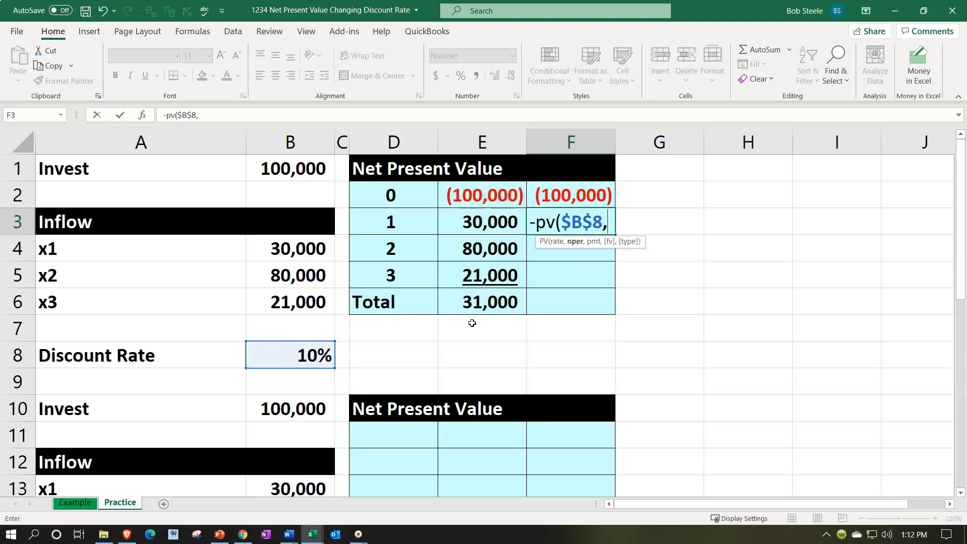
key(Left)
key(Left)
text(,,)
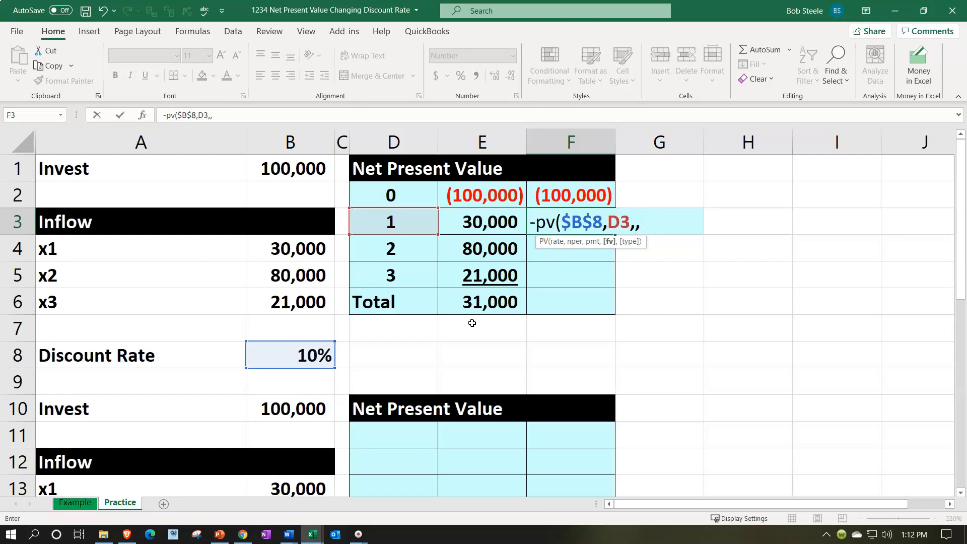
key(Left)
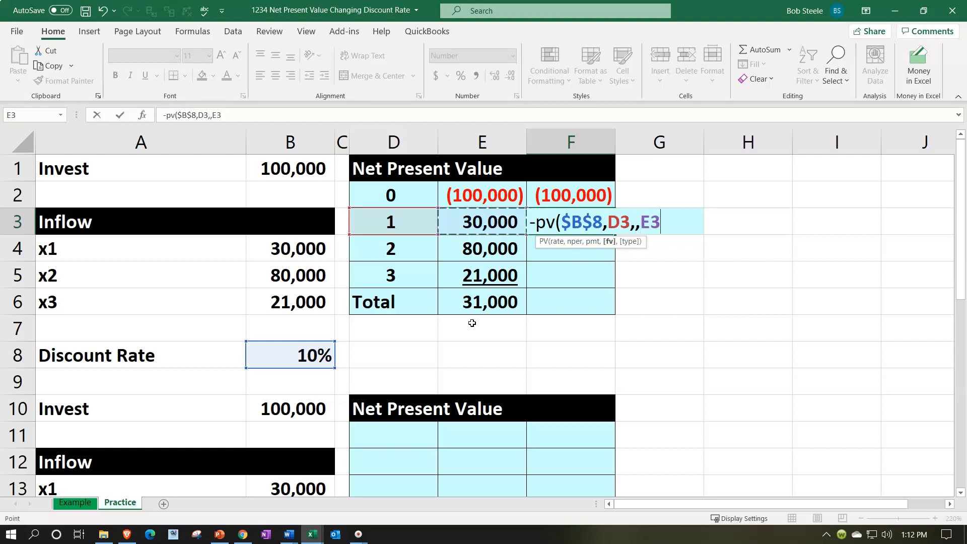
key(Return)
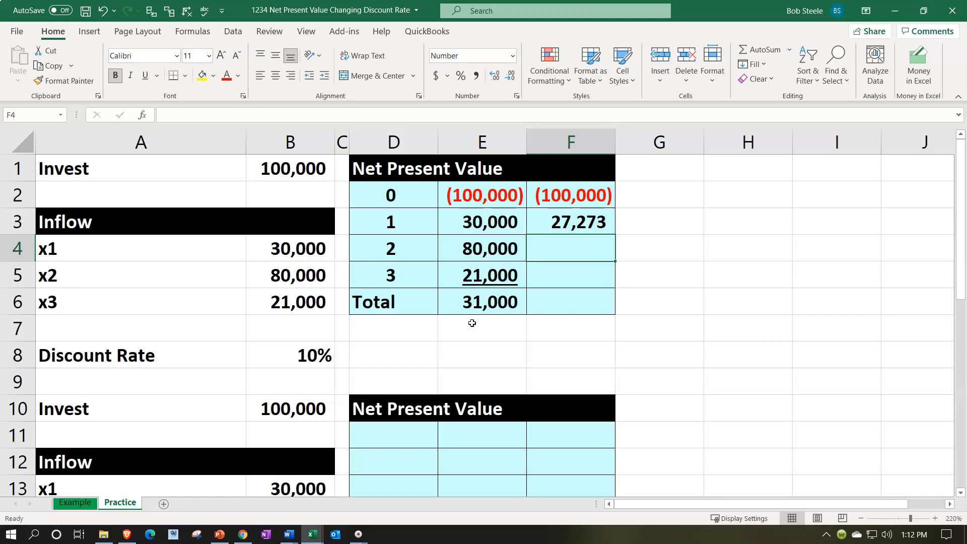
Calculate the period 2 present value in F4 with -PV($B$8,D4,,E4), keeping the discount rate reference absolute
text(-)
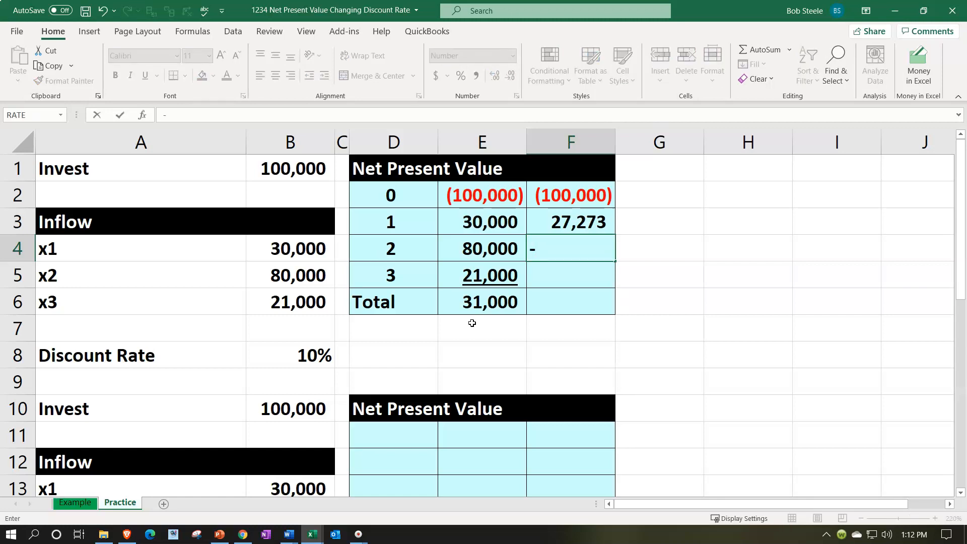
text(pv()
key(Left)
key(Left)
key(Left)
key(Down)
key(Down)
key(Down)
key(Down)
key(Left)
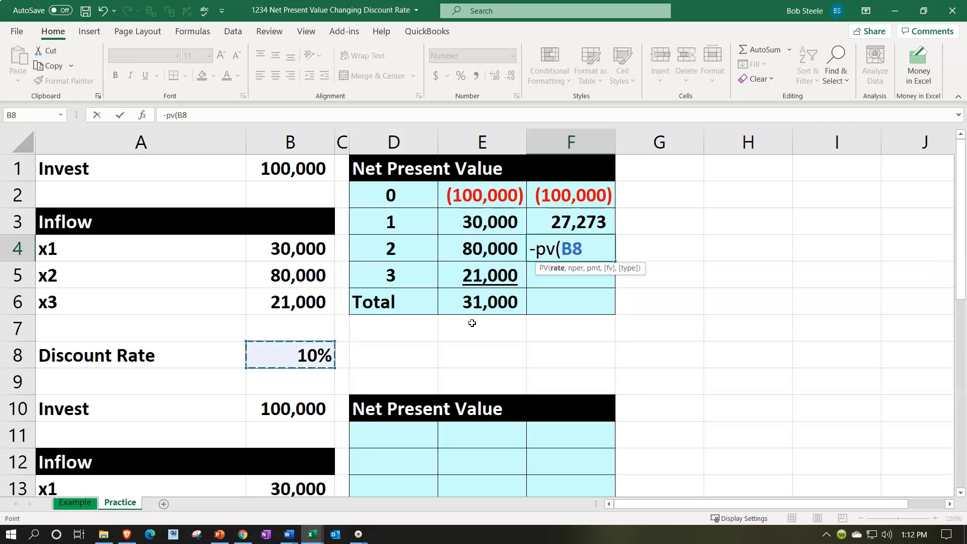
key(F4)
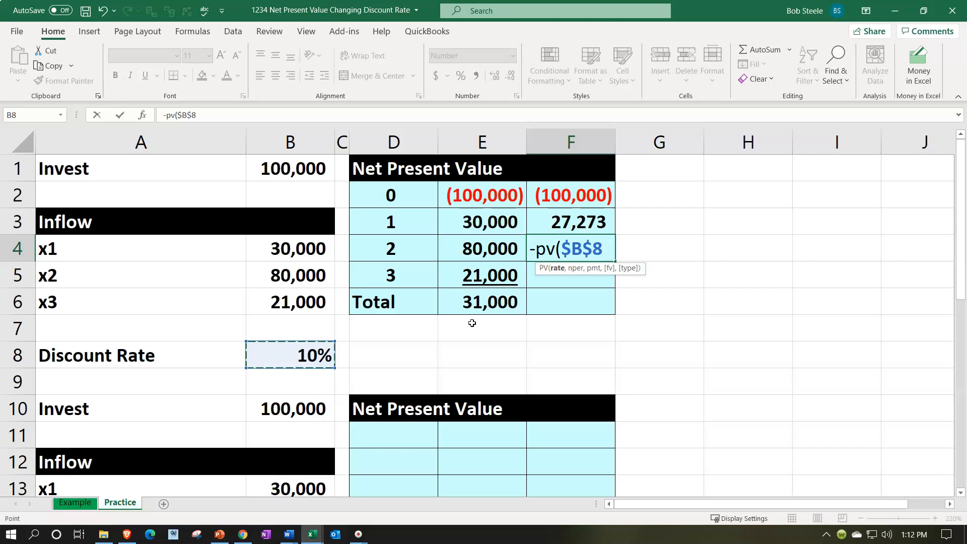
text(,)
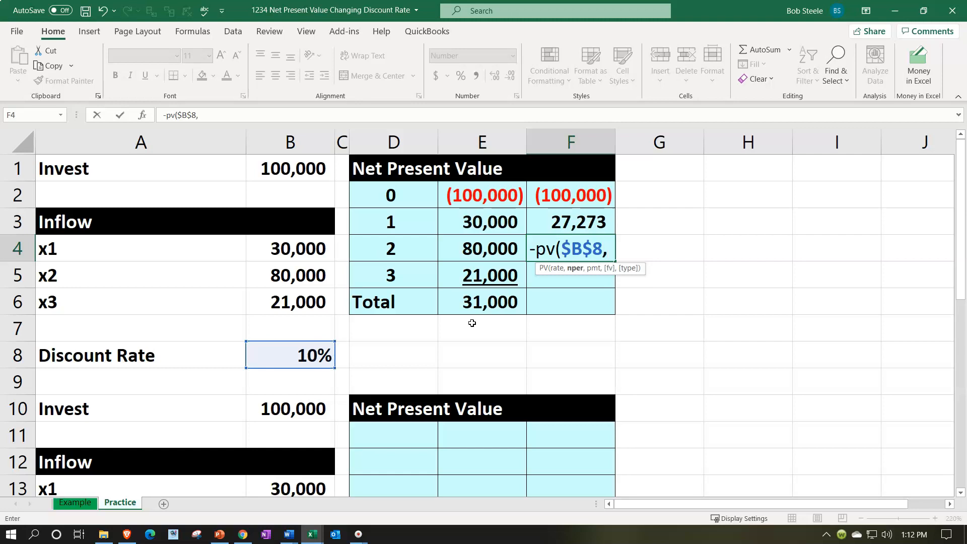
key(Left)
key(Left)
text(,,)
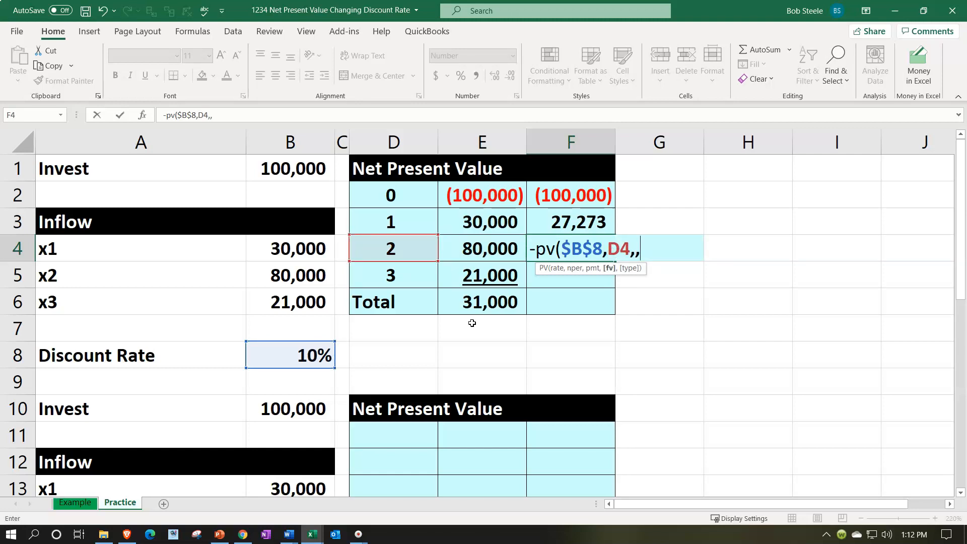
key(Left)
key(Return)
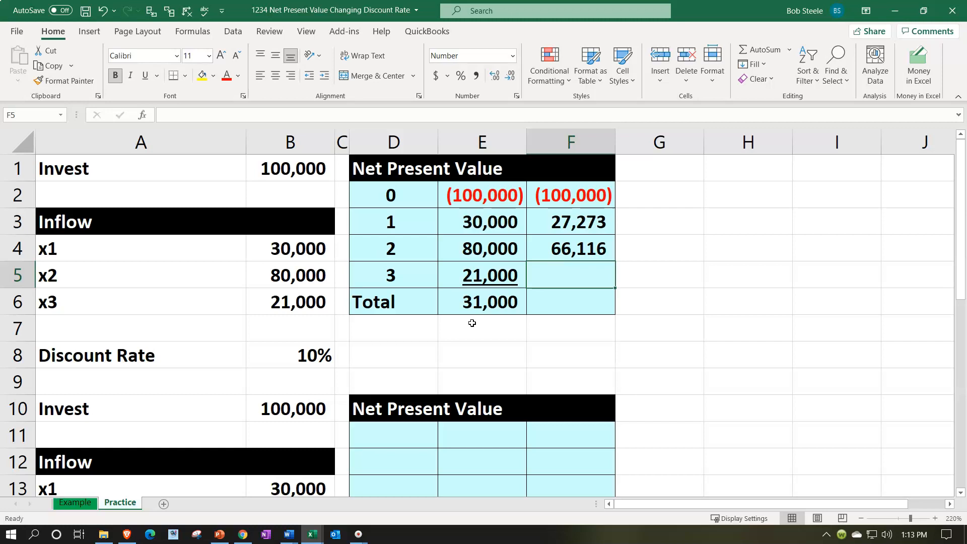
Clear the present value formulas in F3:F4 and copy the F2 formula down through F5
drag(550, 225, 552, 241)
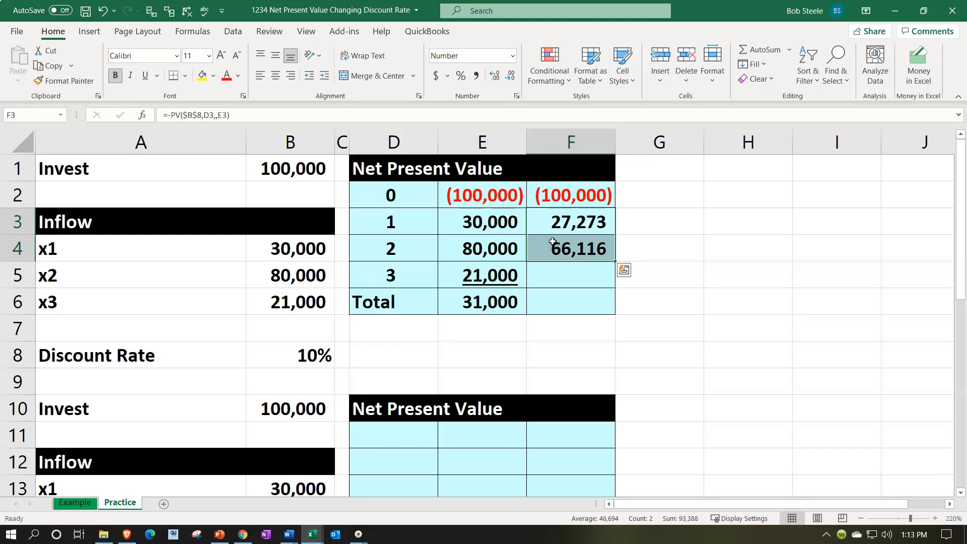
key(Delete)
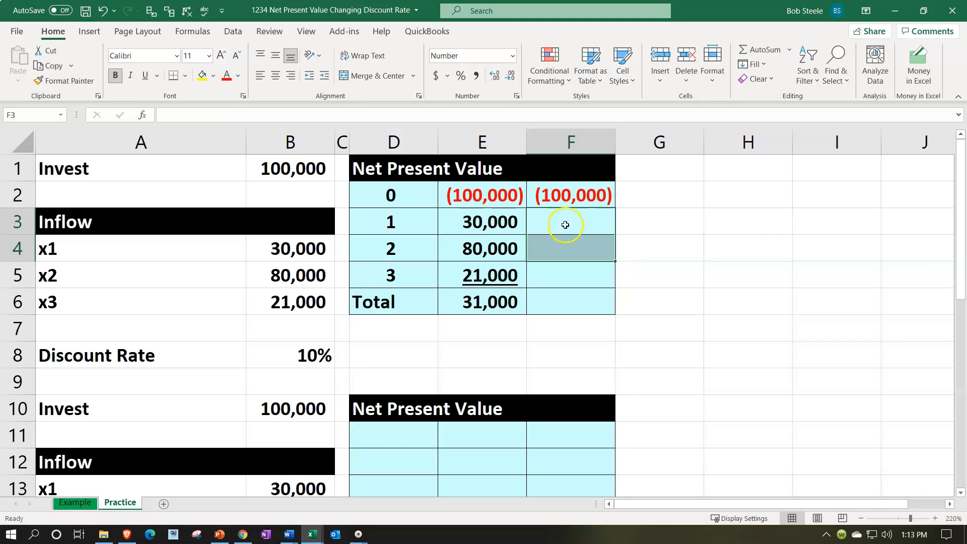
click(567, 196)
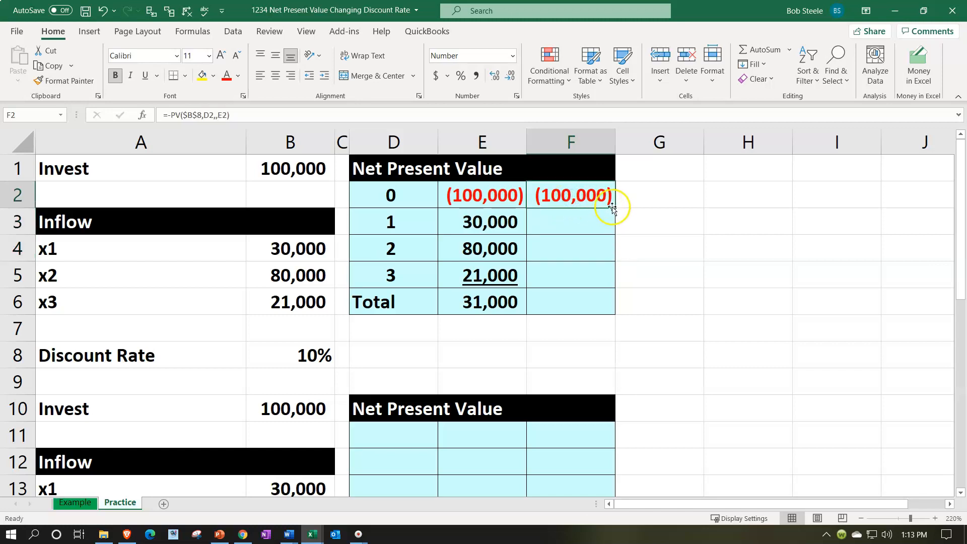
drag(613, 207, 615, 290)
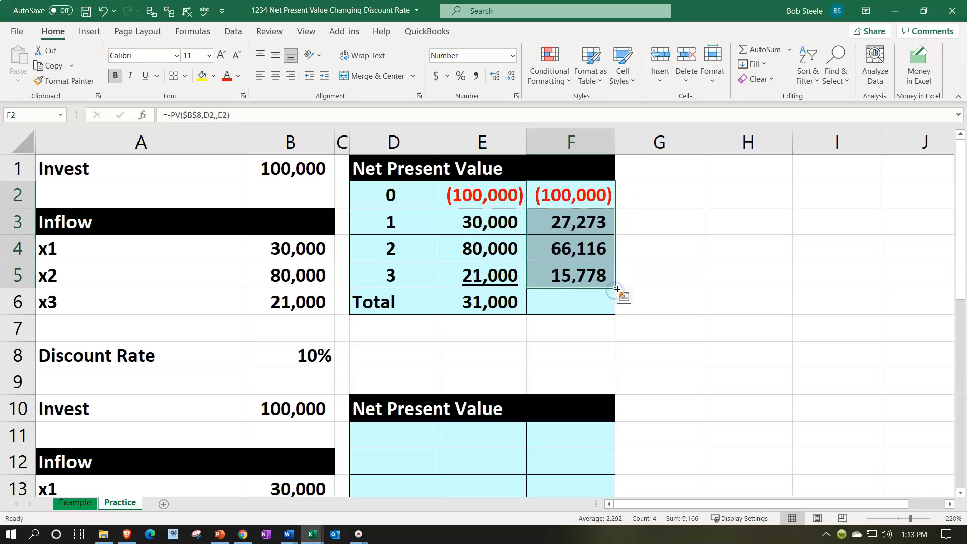
Check the cell references of the copied formula in F5 and underline that period 3 present value
double_click(578, 271)
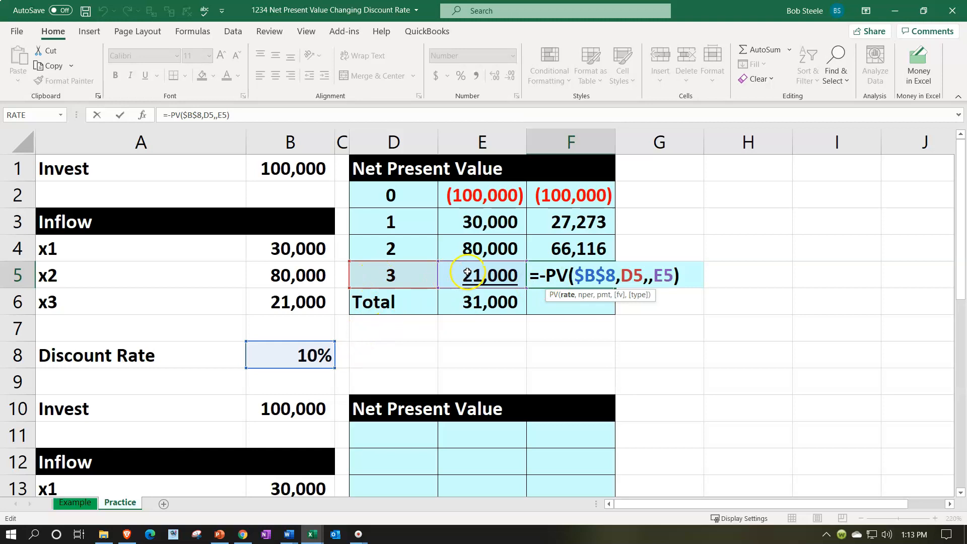
key(Escape)
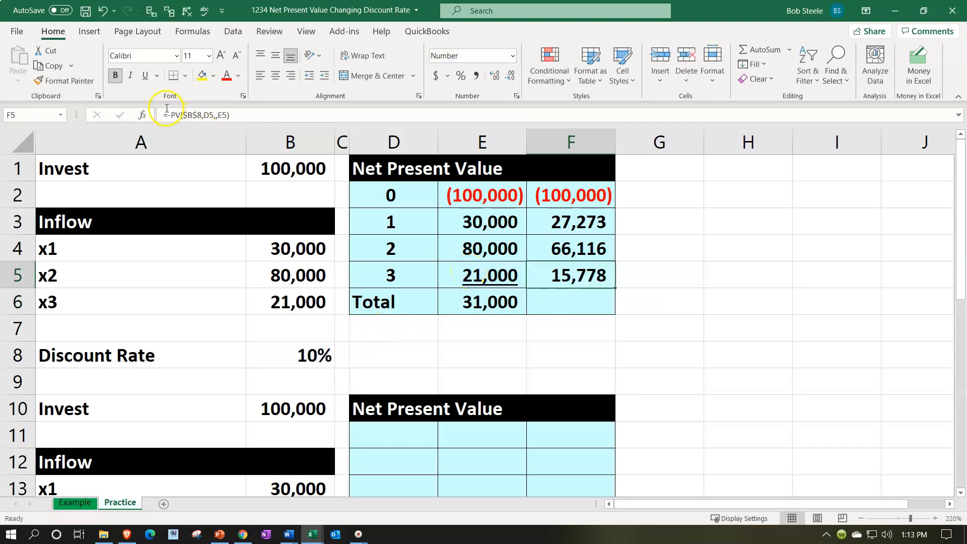
click(145, 75)
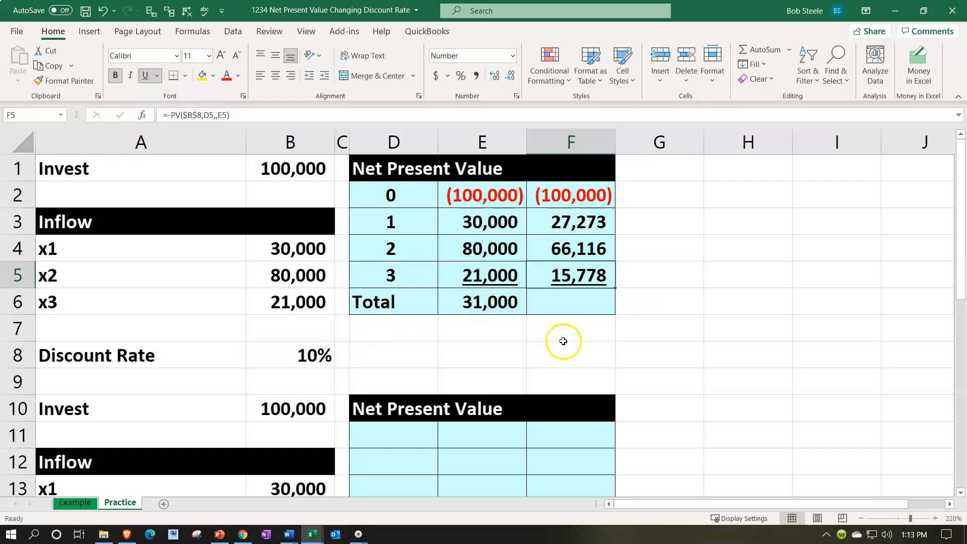
Total the present values in F6 with the formula =SUM(F2:F5)
click(604, 301)
text(=s)
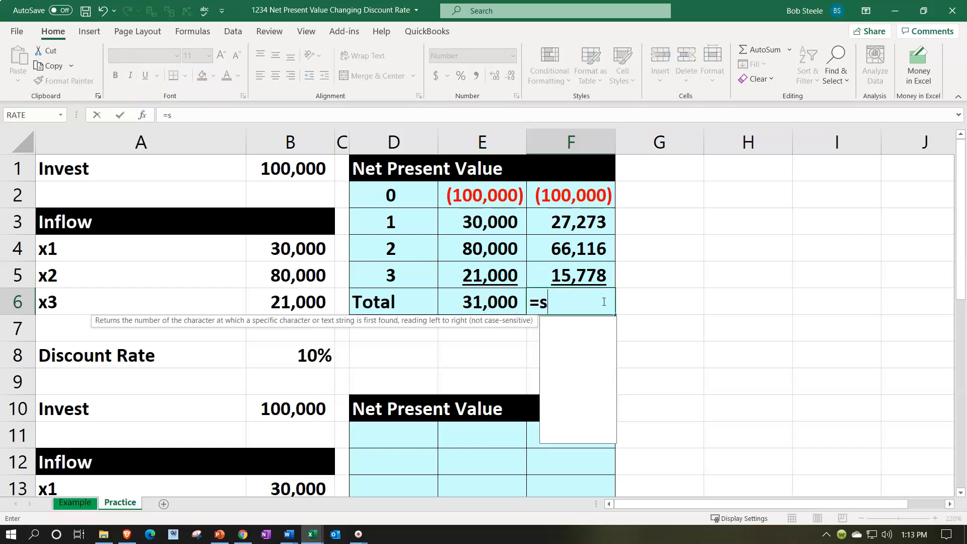
text(um()
key(Up)
key(shift+Up)
key(shift+Up)
key(shift+Up)
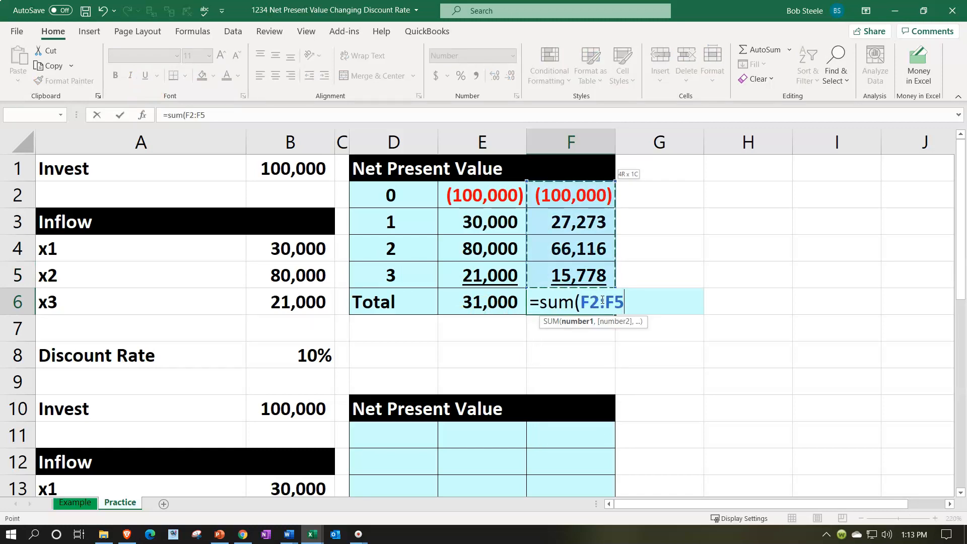
key(ctrl+Return)
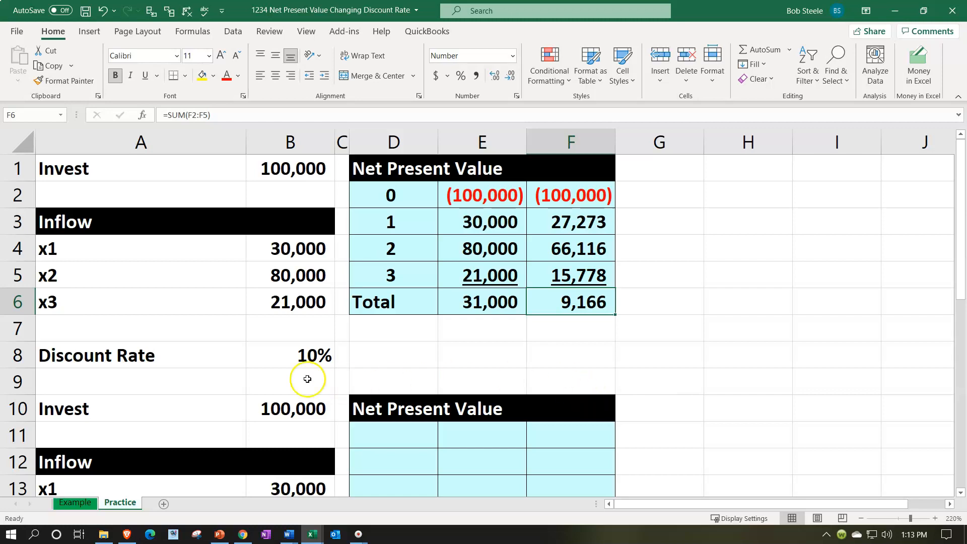
Narrow column G to a thin spacer beside the net present value table and enter the label NPV in H2
click(298, 358)
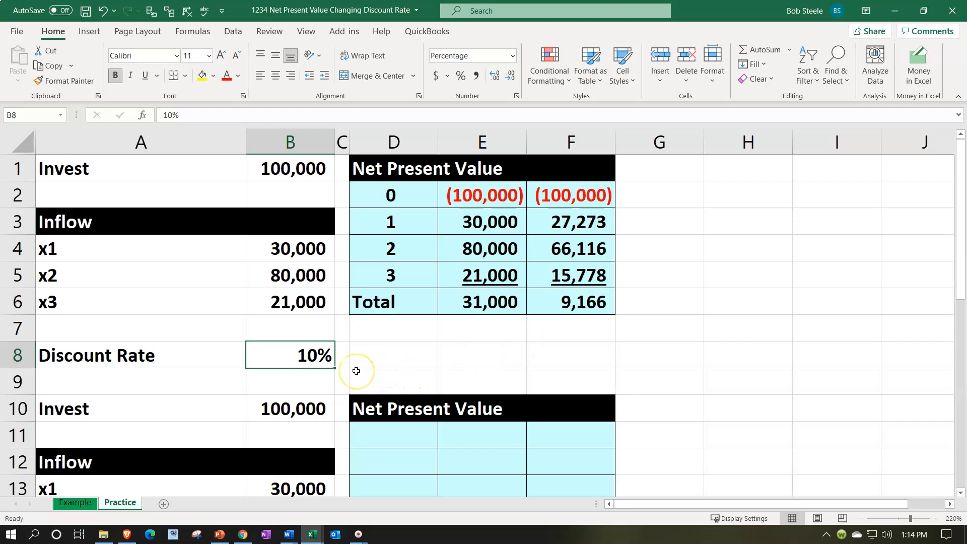
drag(704, 141, 625, 151)
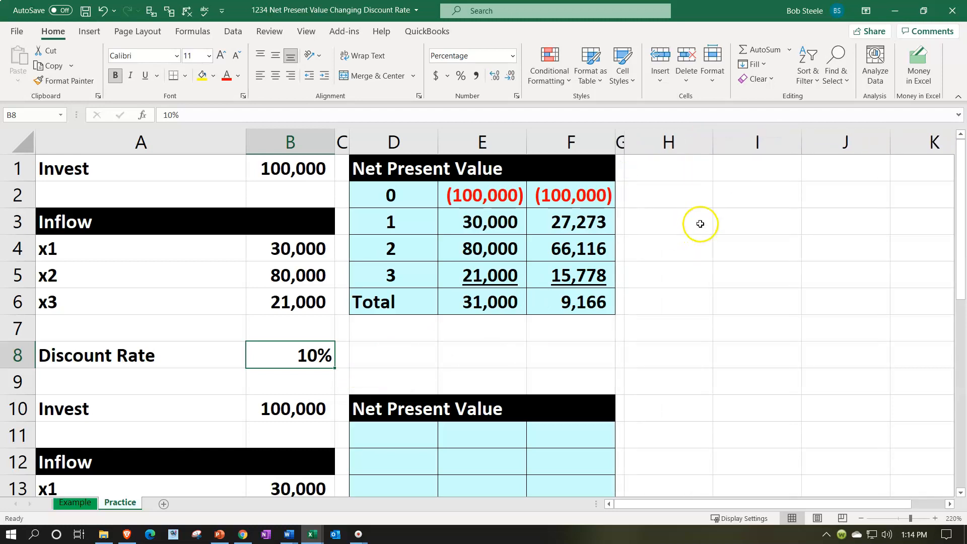
click(686, 195)
text(NPV)
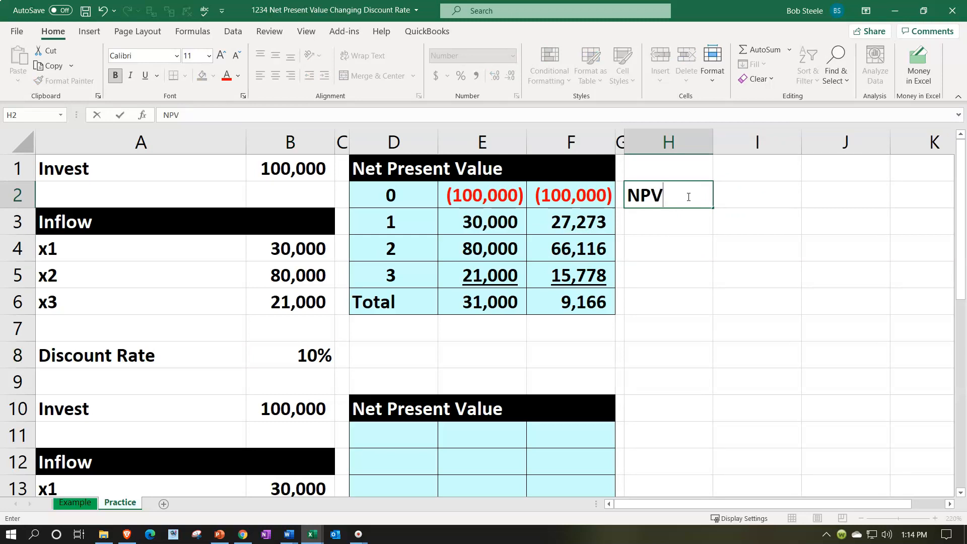
key(Tab)
Calculate the net present value in I2 with the formula =NPV(B8,E3:E5)+E2
text(=)
text(vp)
key(BackSpace)
key(BackSpace)
text(np)
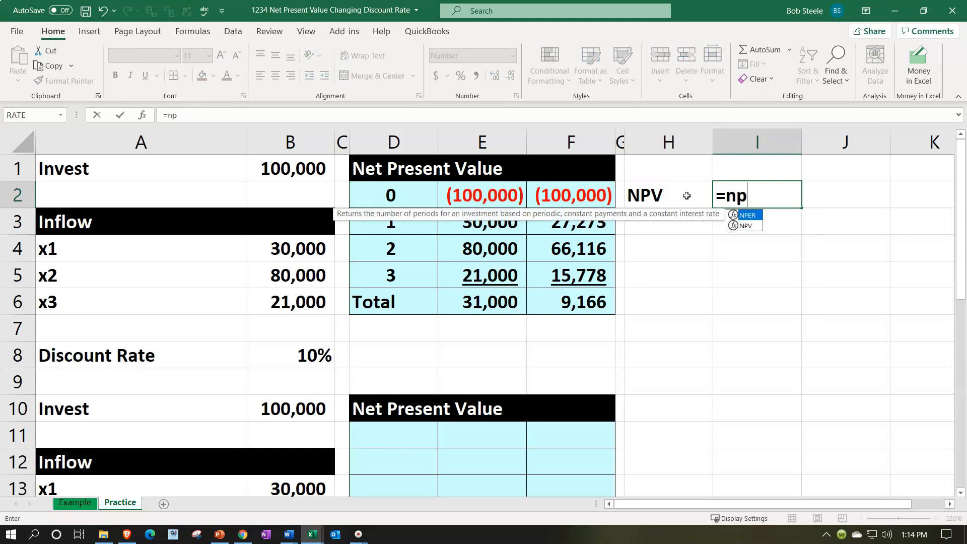
text(v()
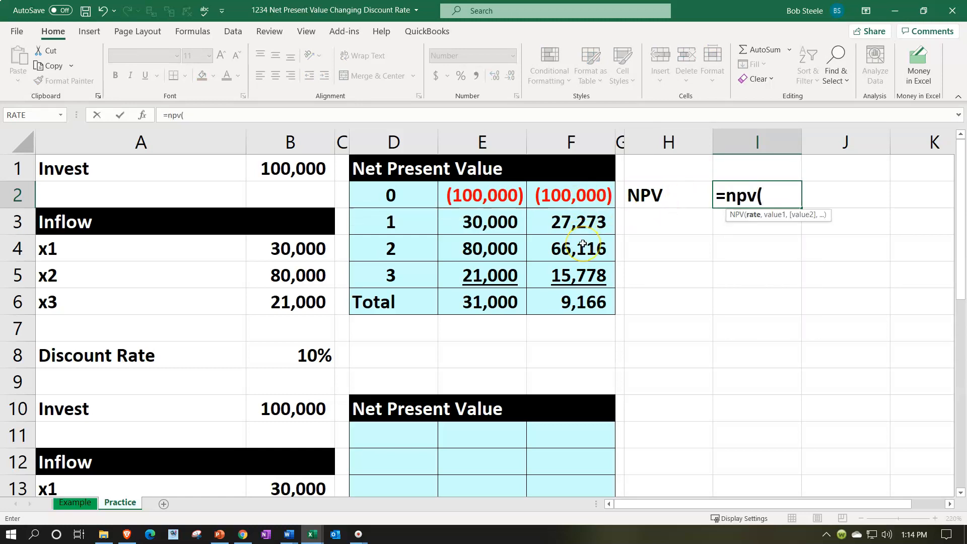
key(BackSpace)
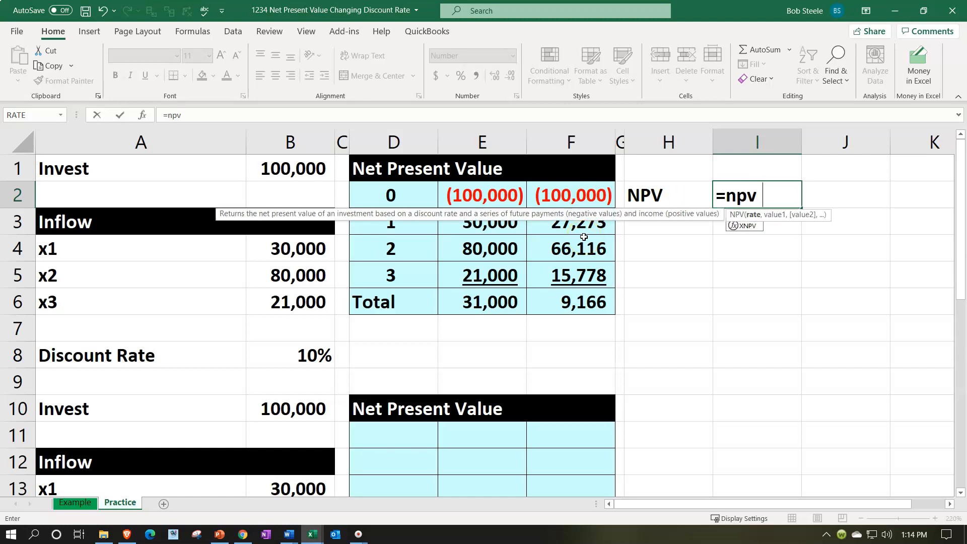
text(()
click(297, 347)
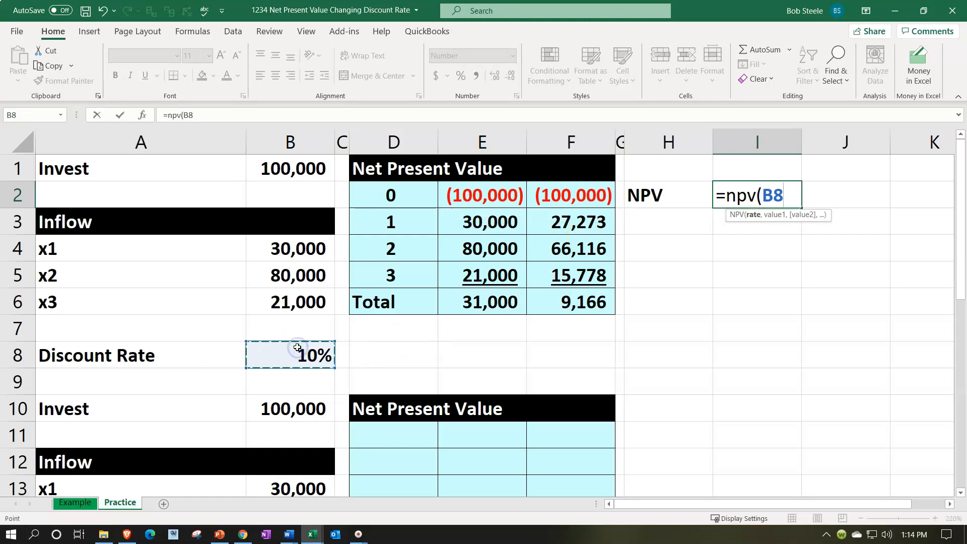
text(,)
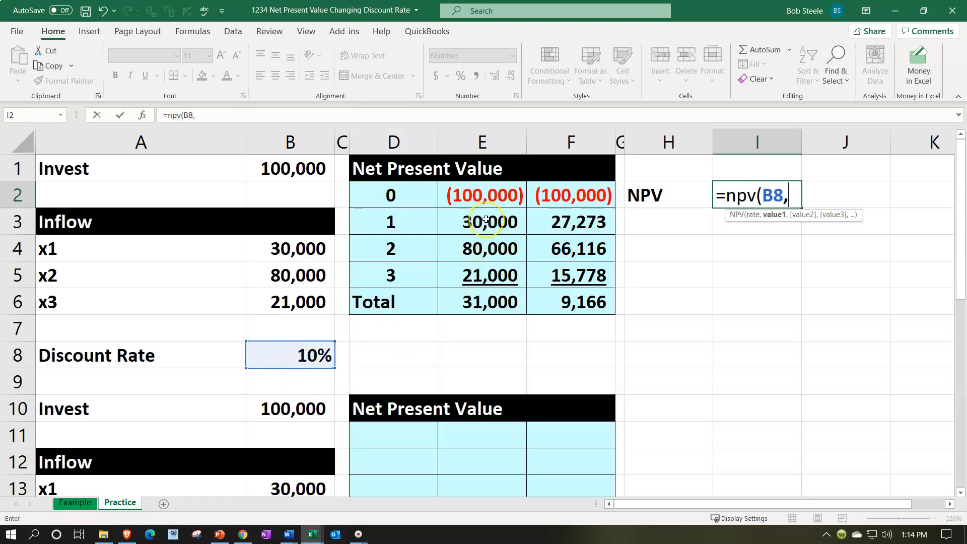
drag(486, 219, 484, 273)
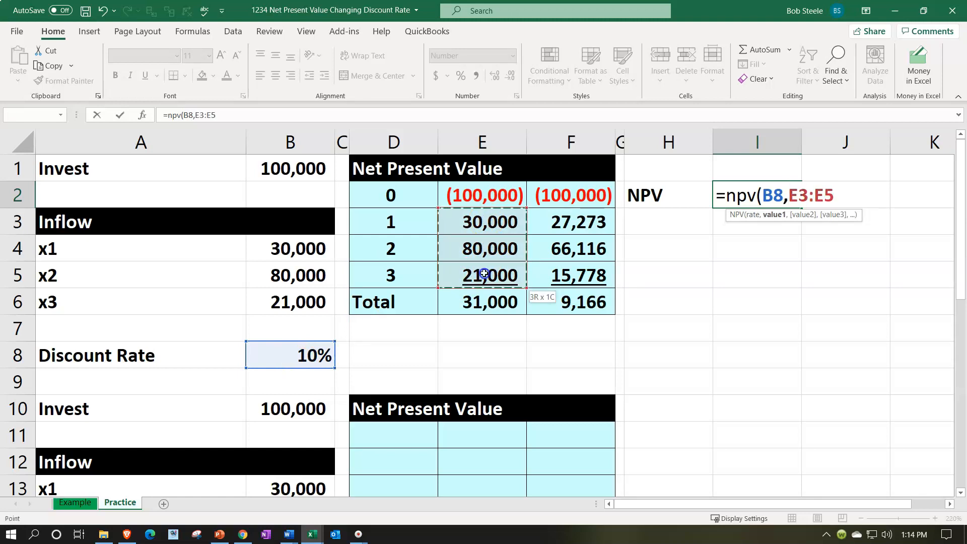
text()+)
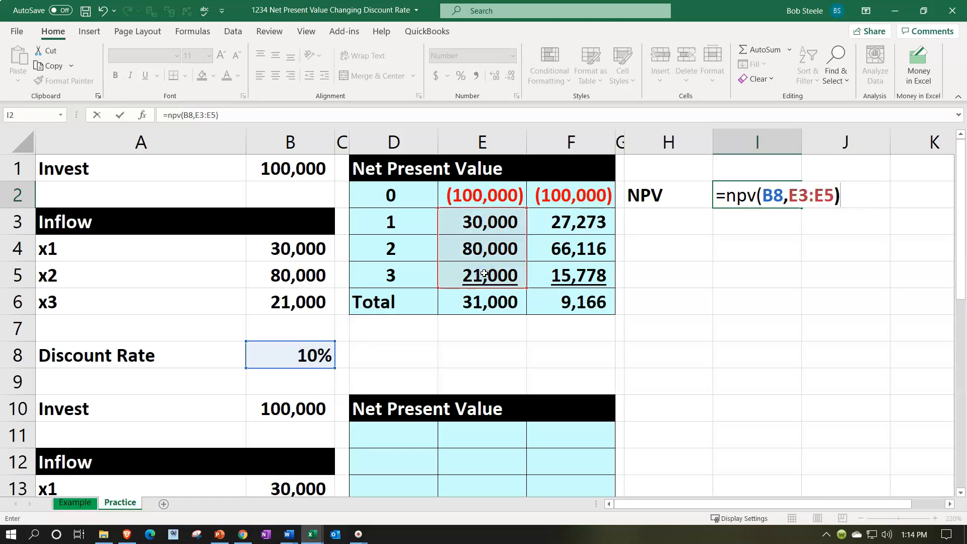
click(470, 201)
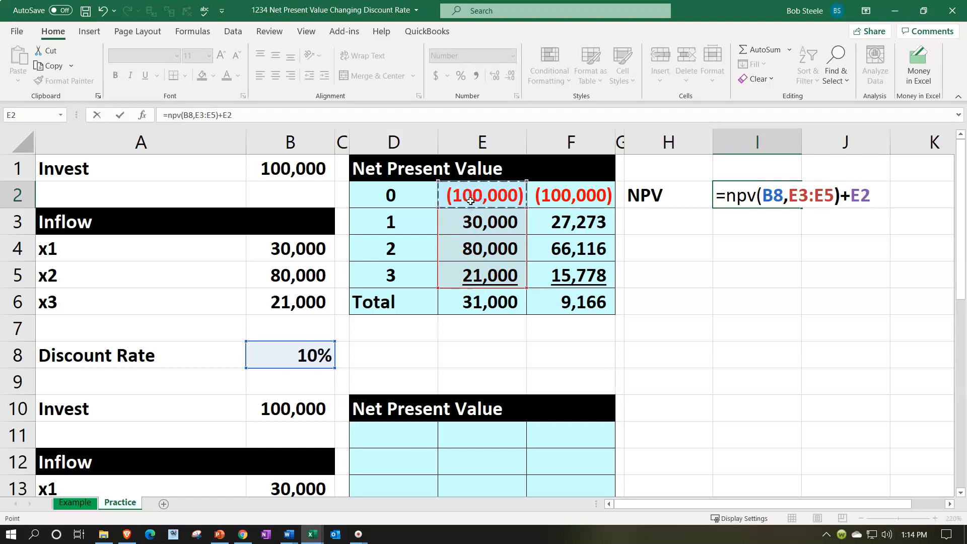
key(Return)
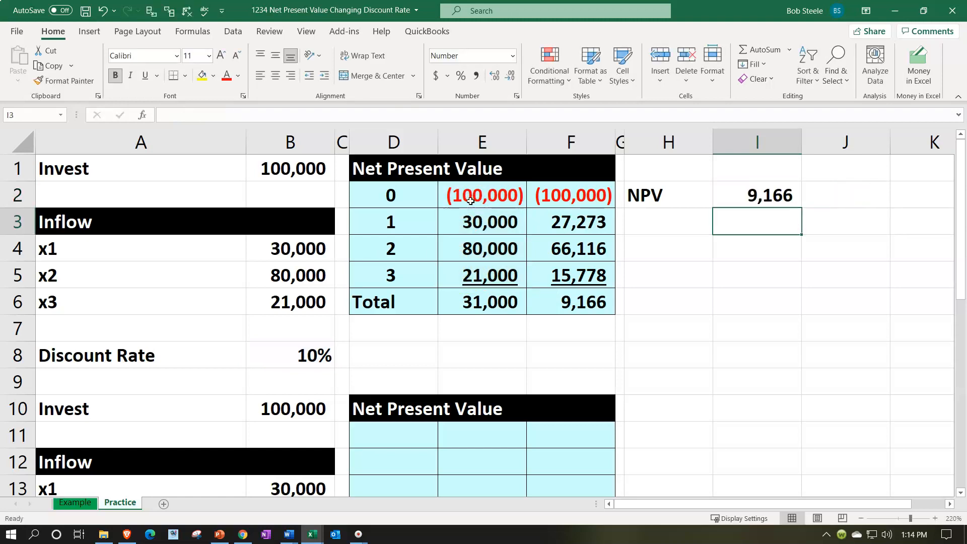
Format the NPV result in I2 with the recently used light blue fill and cell borders
click(742, 196)
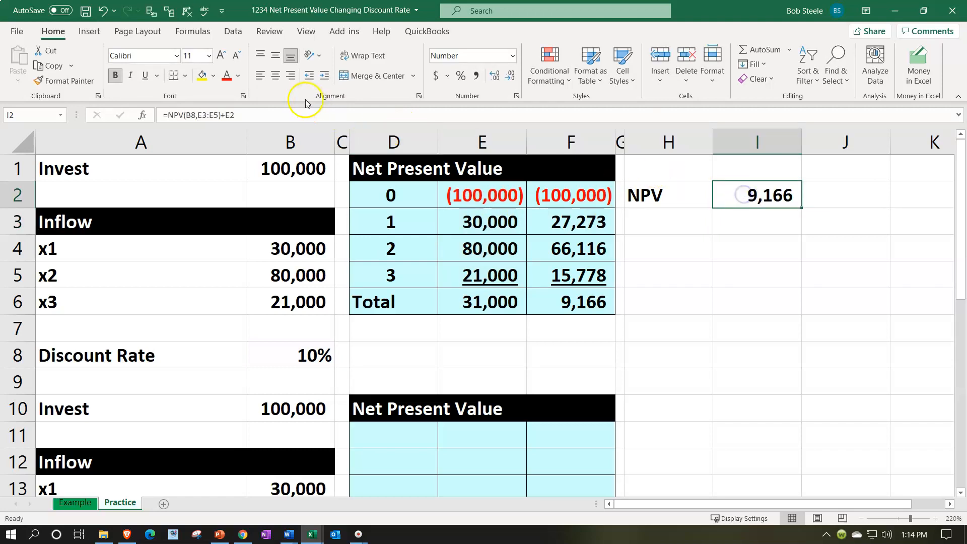
click(213, 76)
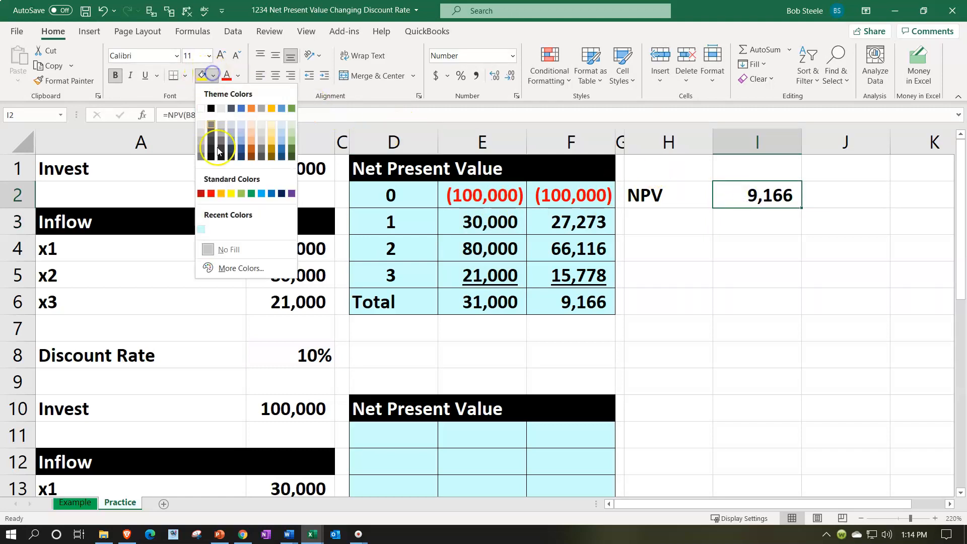
click(203, 231)
click(185, 75)
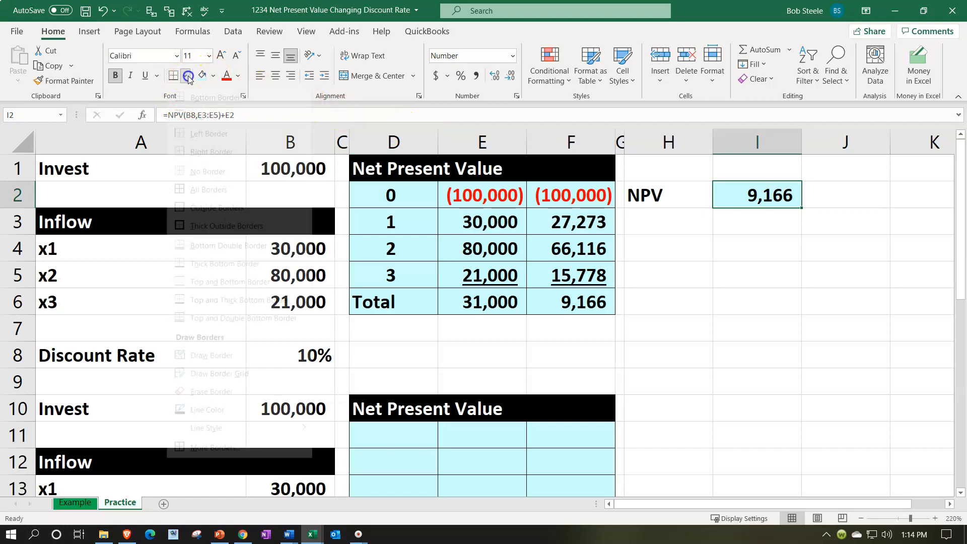
click(208, 203)
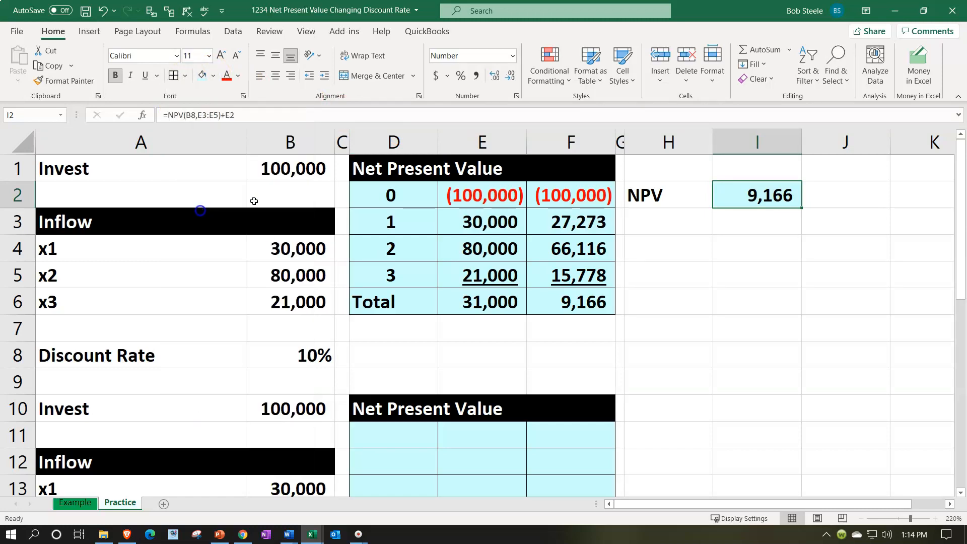
Format the NPV label in H2 with a black fill and white font color
click(650, 187)
click(214, 76)
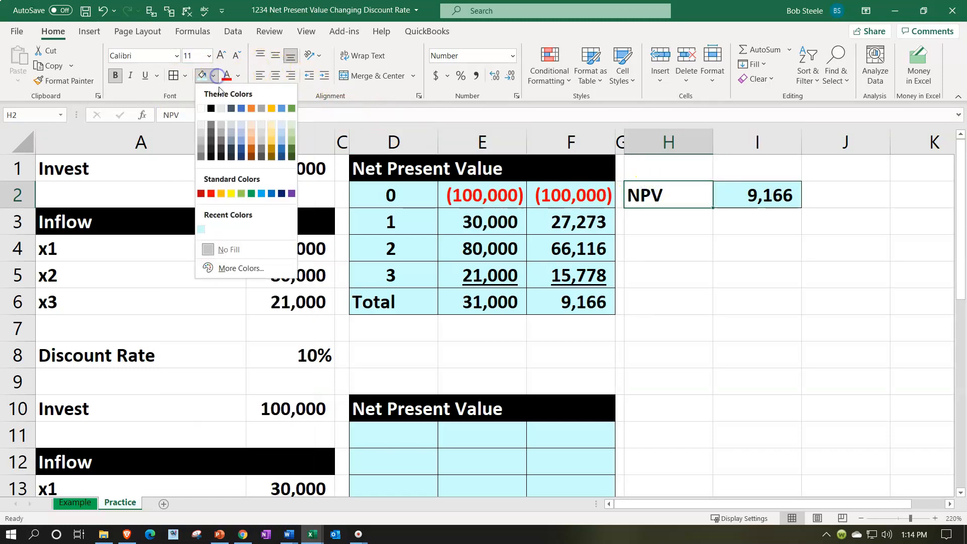
click(211, 109)
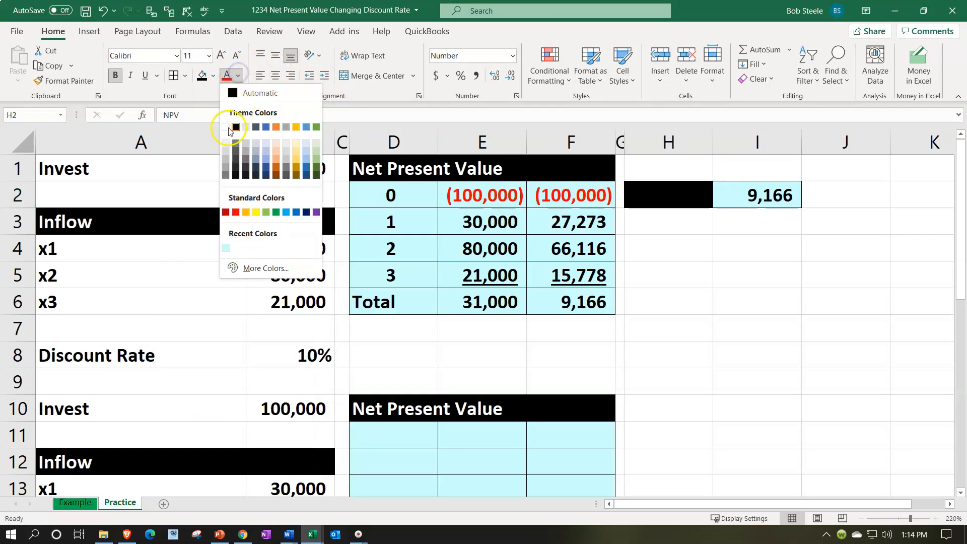
click(226, 127)
click(725, 262)
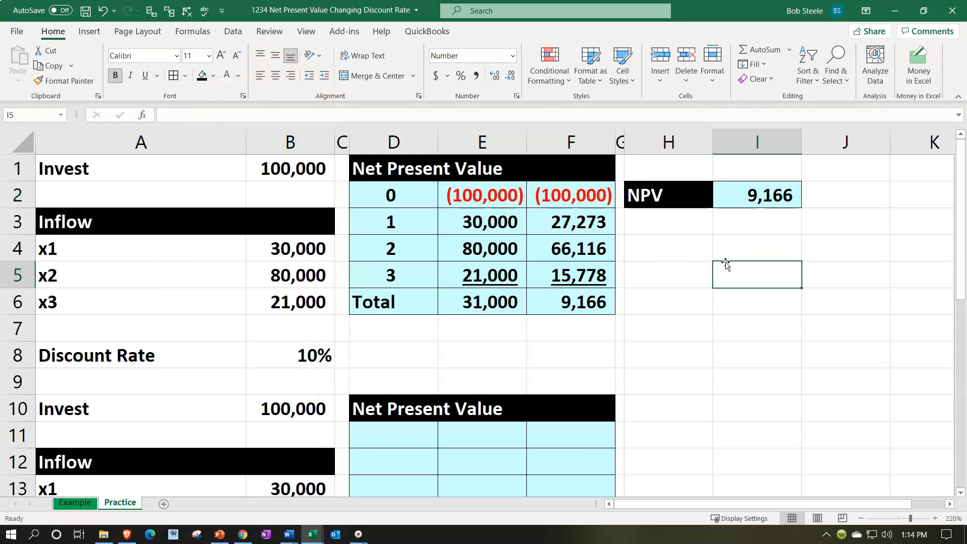
Test discount rates of 15% and 20% in B8 and set the rate back to 10%
click(370, 438)
click(253, 362)
click(258, 357)
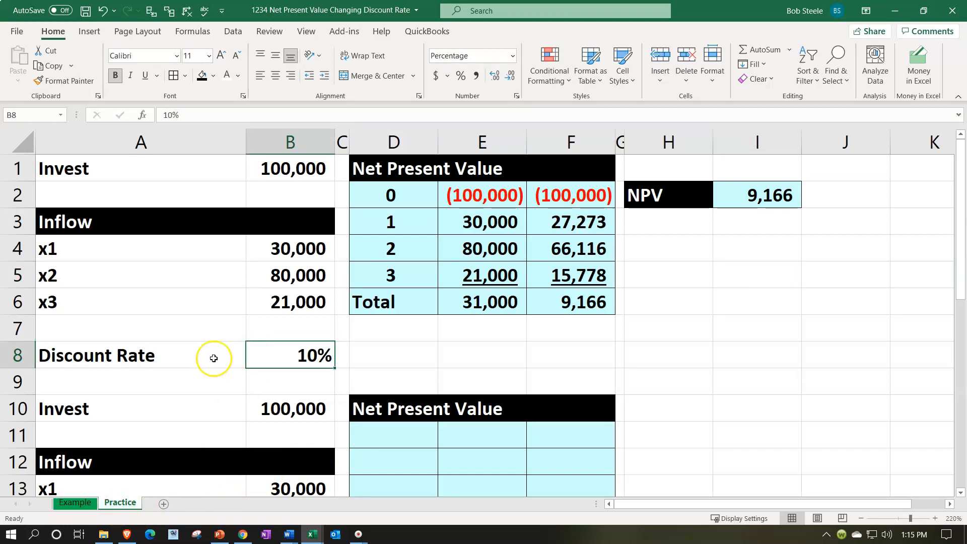
text(15)
key(Return)
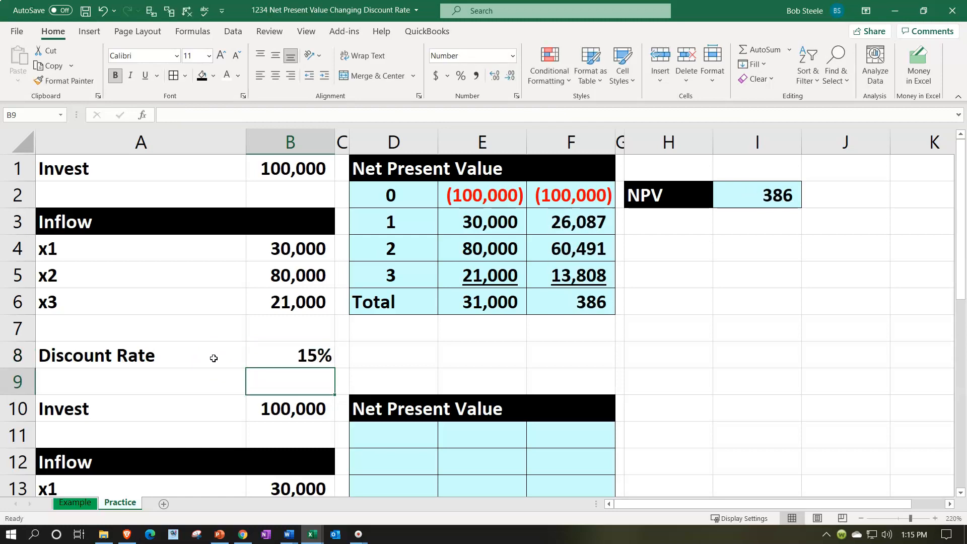
key(Up)
text(20)
key(Return)
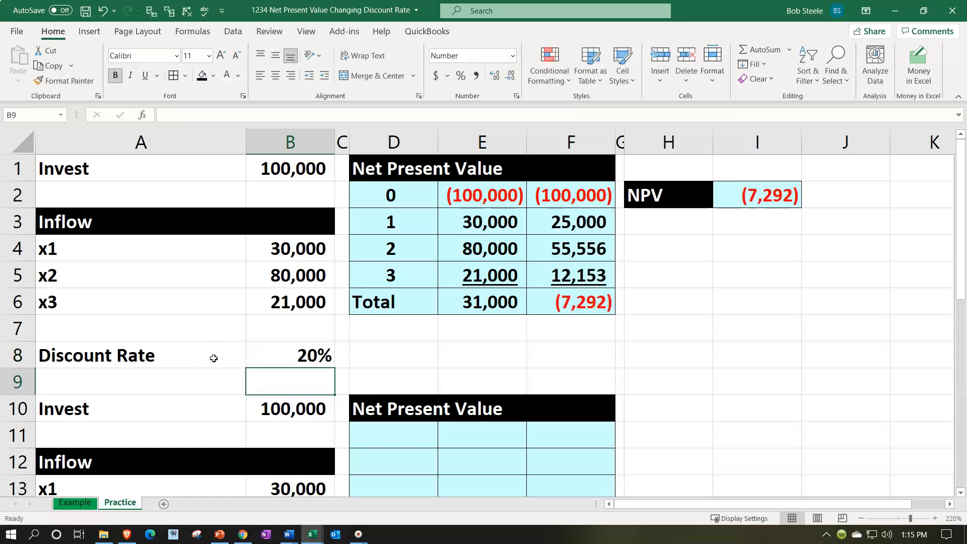
key(Up)
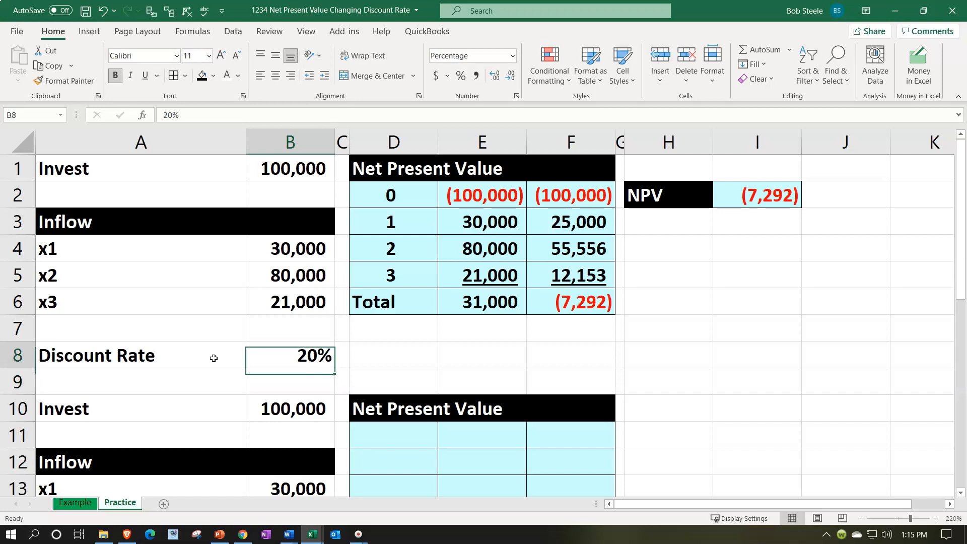
text(10)
key(Return)
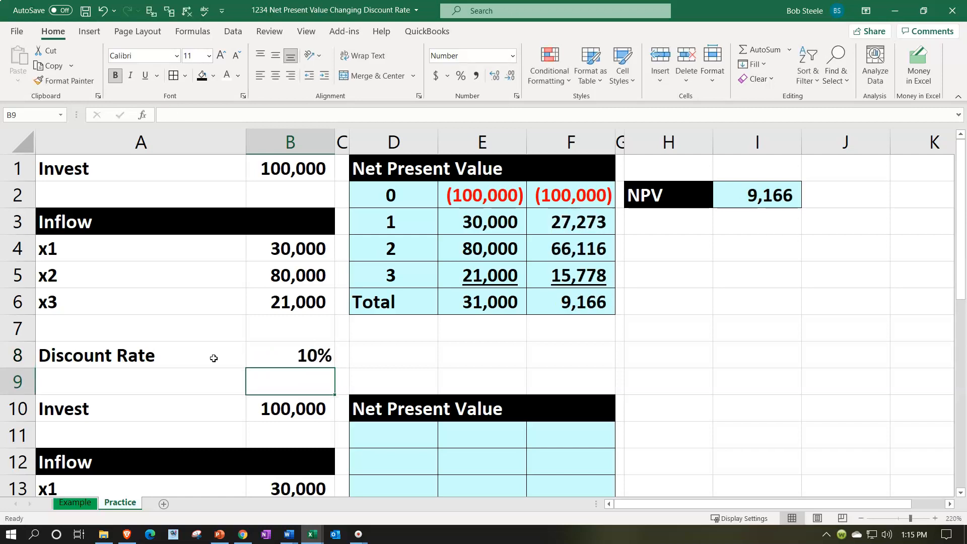
Duplicate the Practice worksheet and try a 12% discount rate in B8 of the copy
click(128, 502)
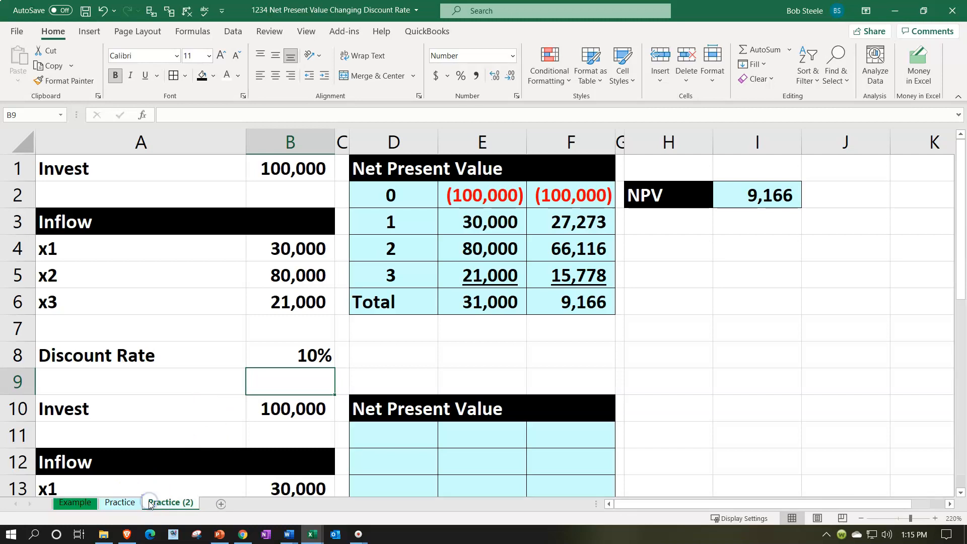
click(269, 351)
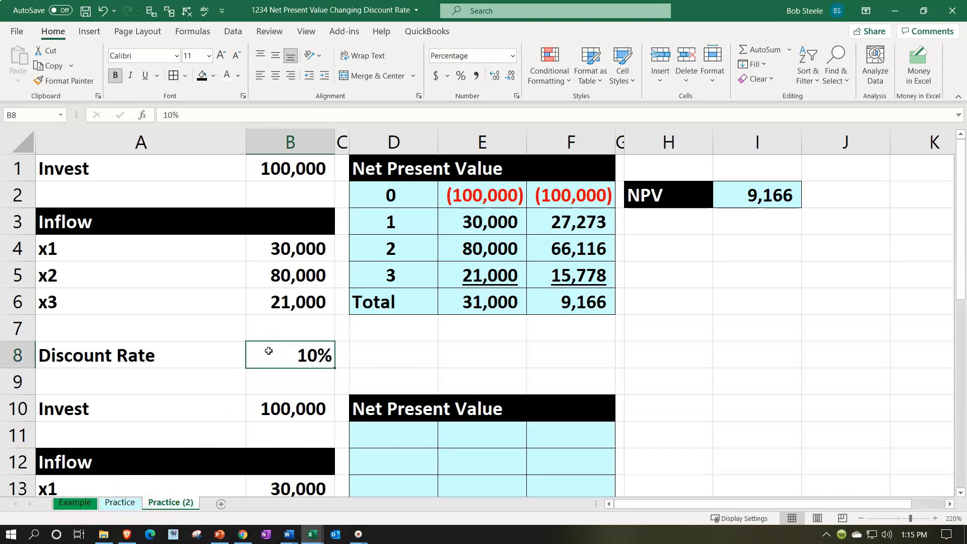
text(12)
key(Return)
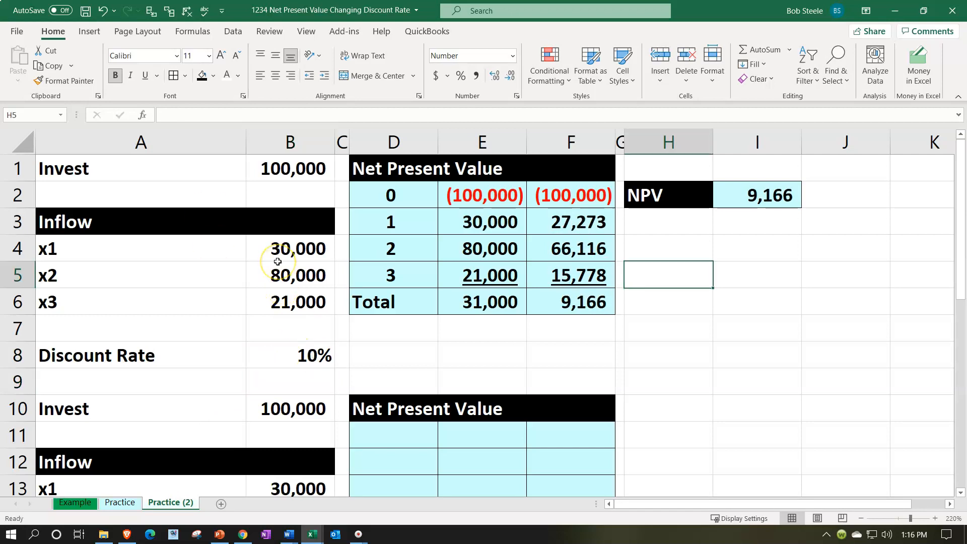
scroll(277, 261, down, 1)
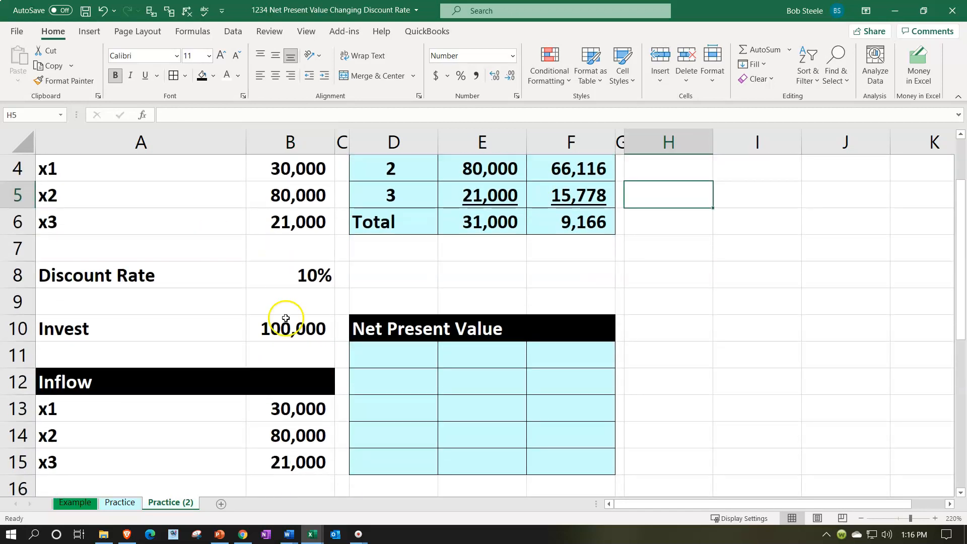
scroll(279, 358, up, 1)
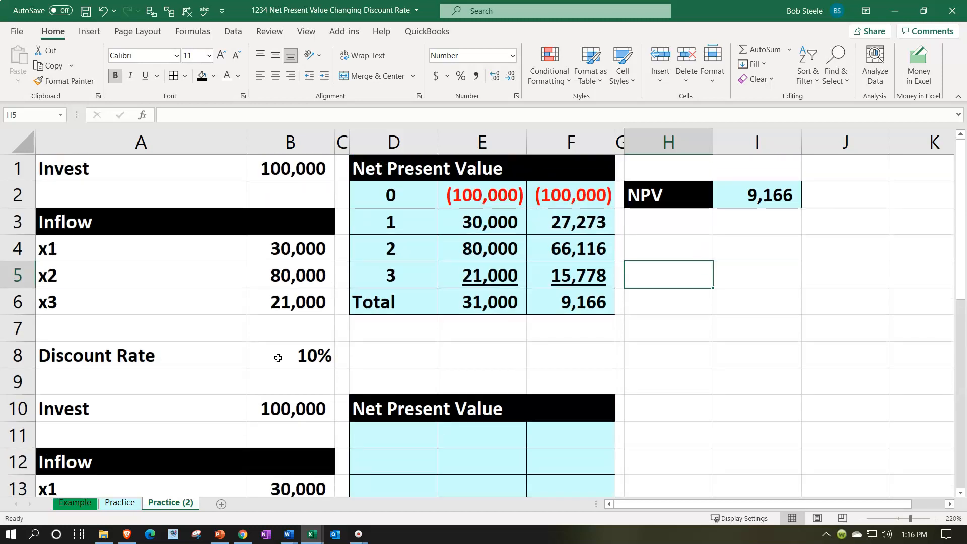
click(278, 358)
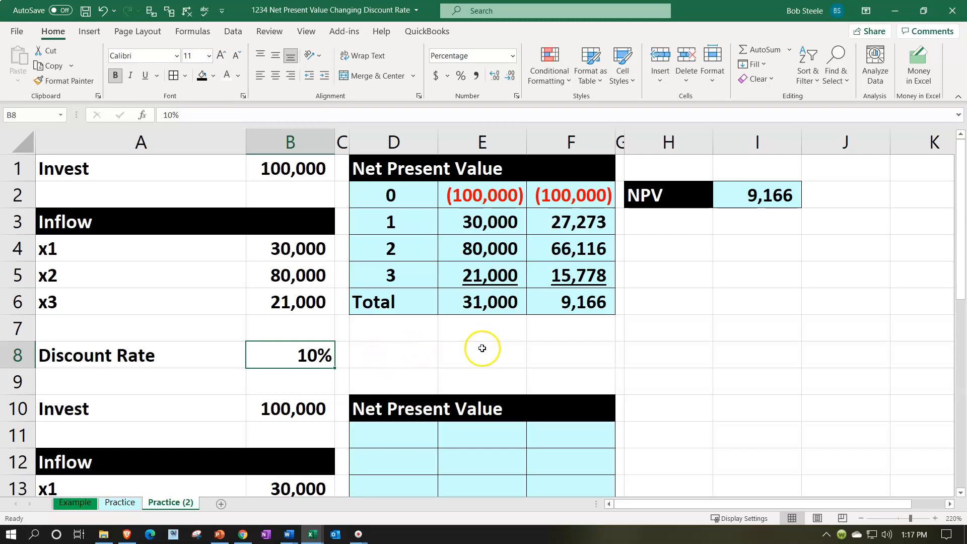
On the original Practice sheet, compare the first scenario in rows 1 to 8 with the second scenario's inputs and discount rate in rows 10 to 17
click(121, 511)
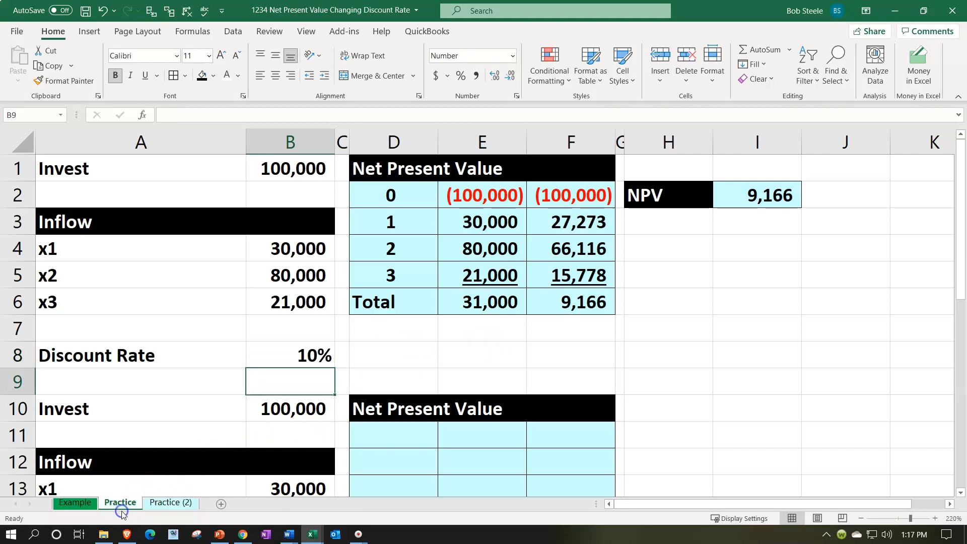
click(144, 353)
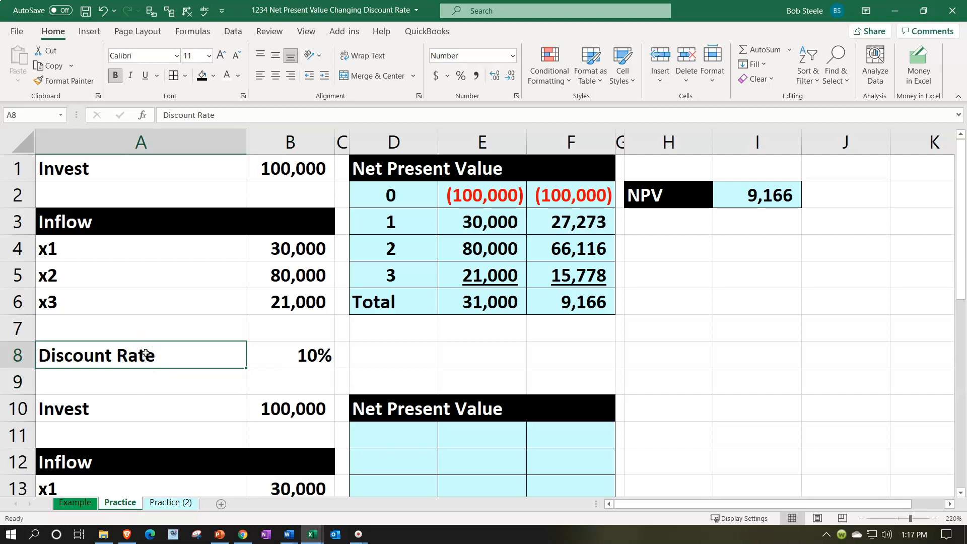
drag(15, 168, 47, 352)
scroll(47, 352, down, 2)
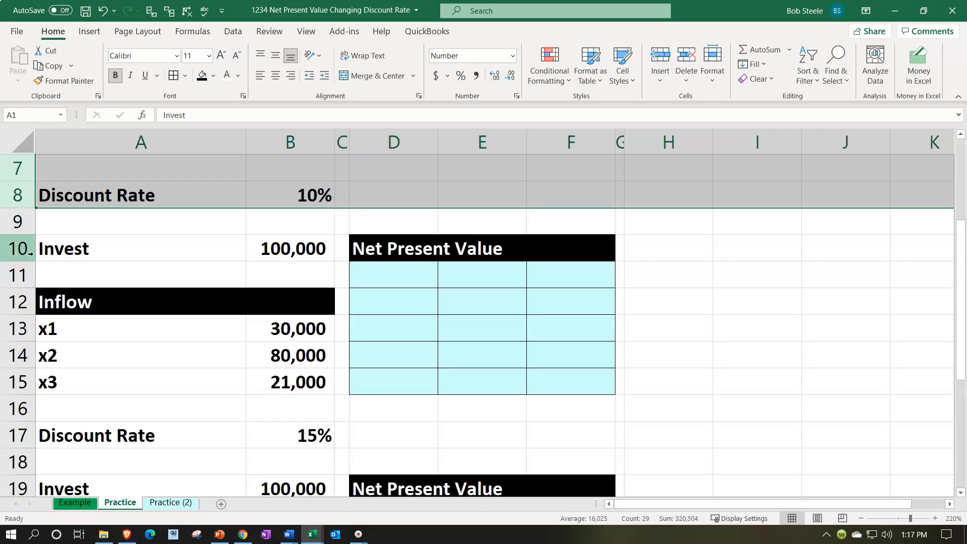
click(263, 322)
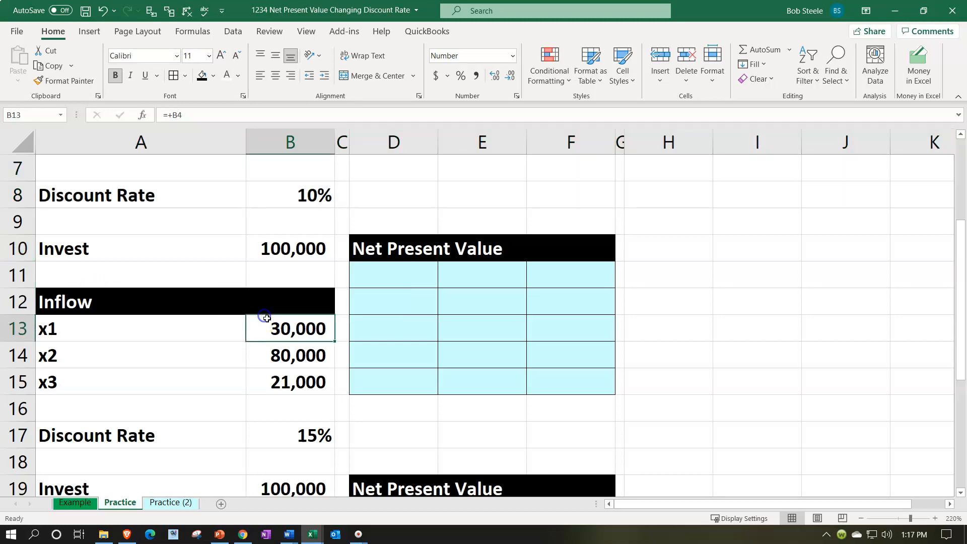
scroll(300, 319, up, 2)
click(291, 347)
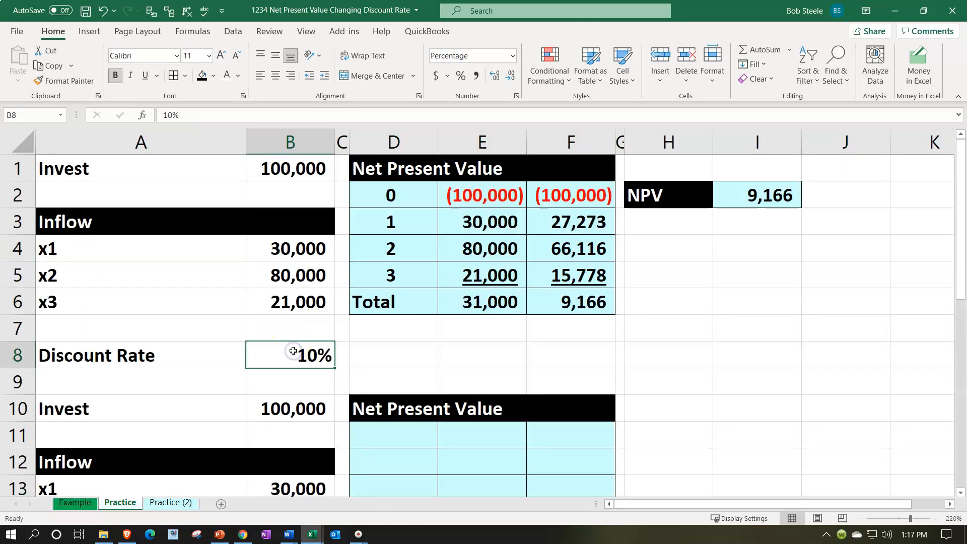
scroll(293, 351, down, 1)
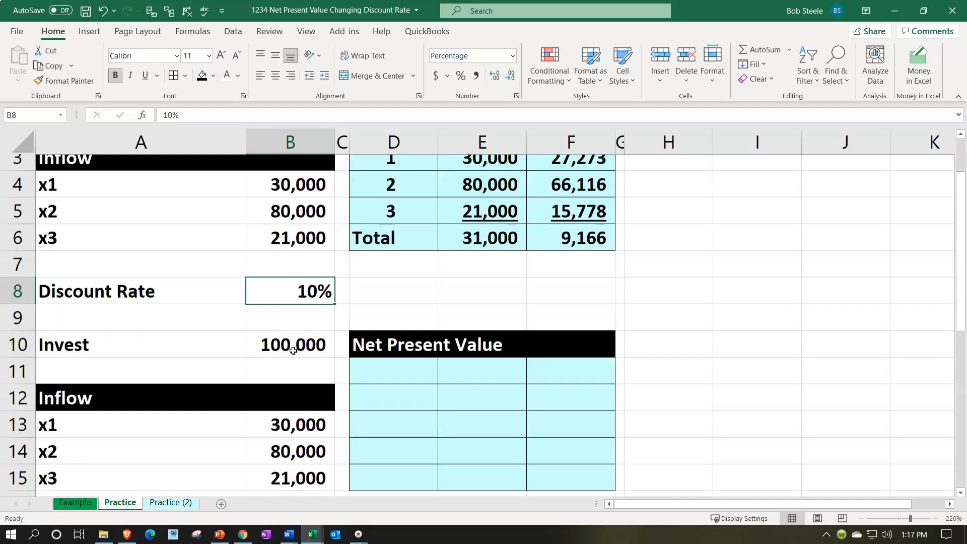
scroll(293, 350, down, 1)
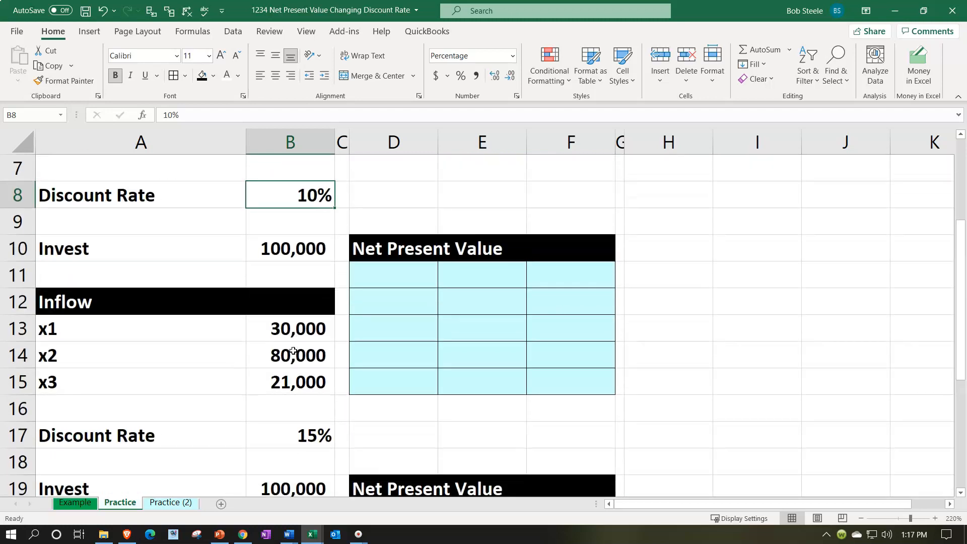
scroll(293, 351, down, 1)
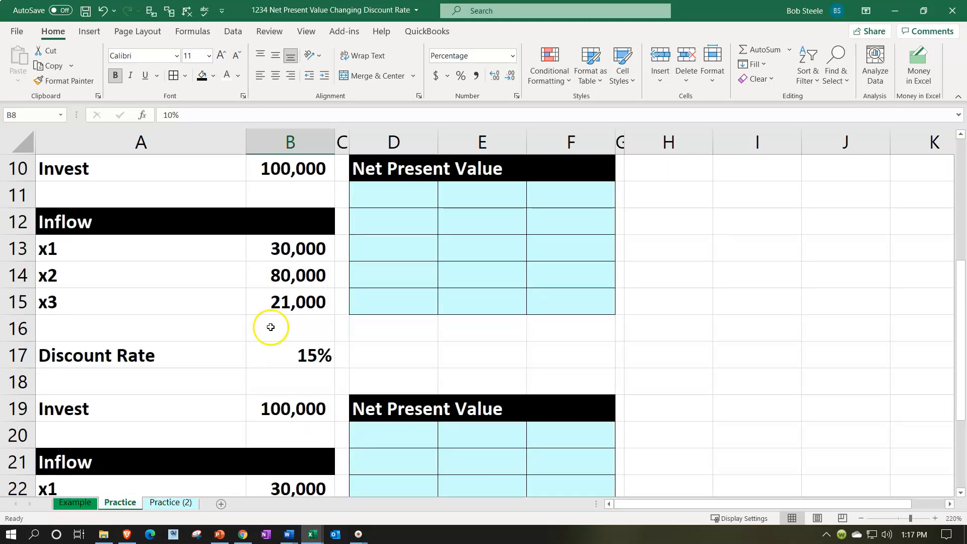
Enter periods 0, 1, 2 and 3 in D11:D14 of the second Net Present Value table and center them
click(280, 352)
click(285, 355)
click(378, 201)
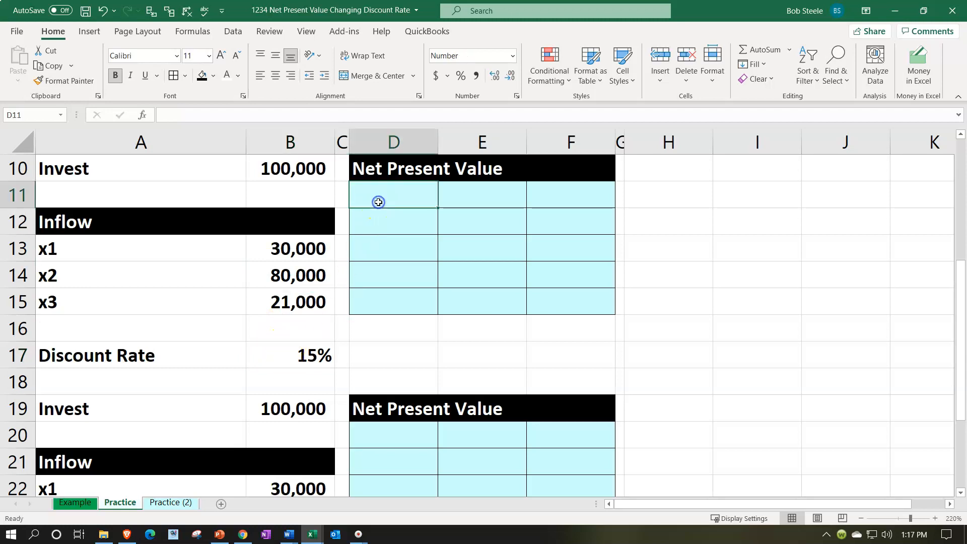
text(0)
key(Return)
text(1)
key(Return)
text(2)
key(Return)
text(3)
key(Return)
key(Up)
key(shift+Up)
key(shift+Up)
key(shift+Up)
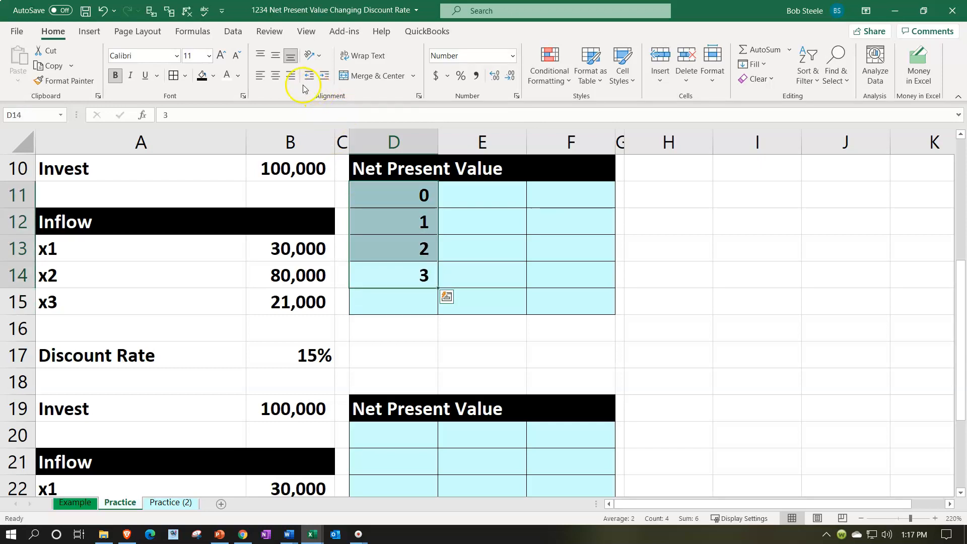
click(275, 76)
Try a 15% discount rate in B8 and check the first table's present value total in F6
scroll(328, 312, up, 3)
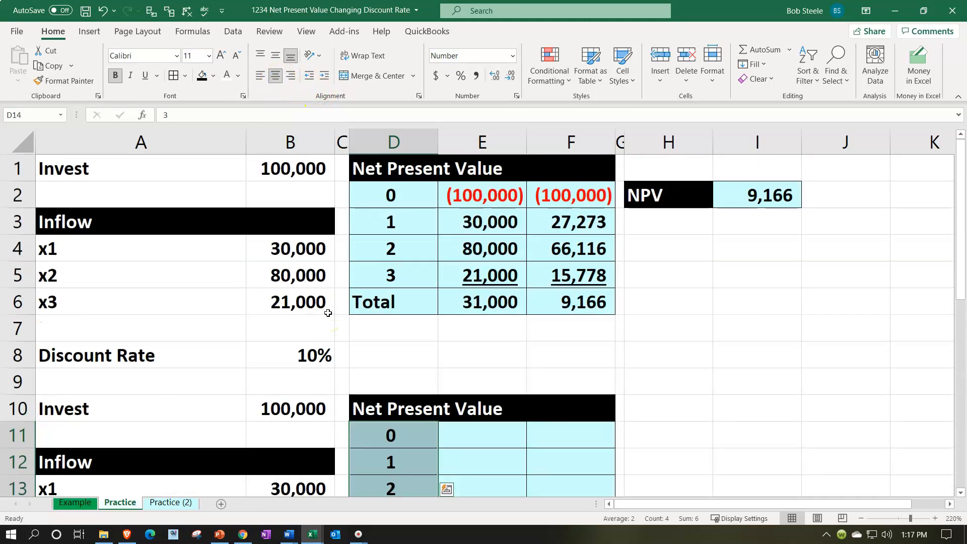
click(319, 352)
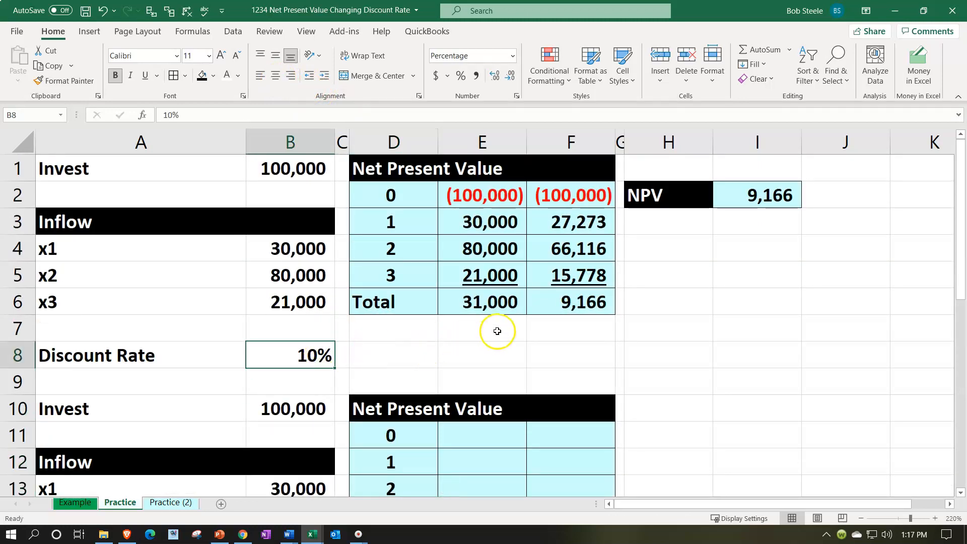
click(563, 308)
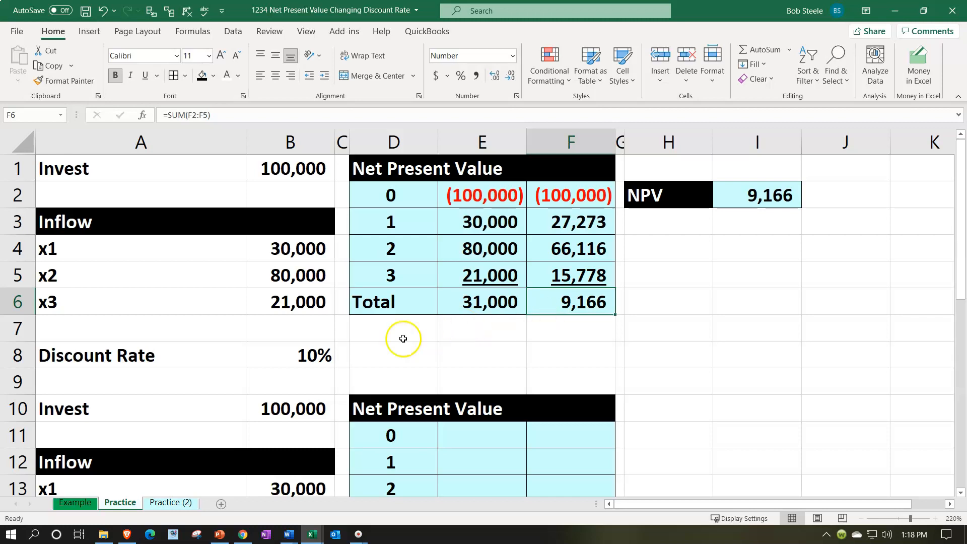
click(302, 355)
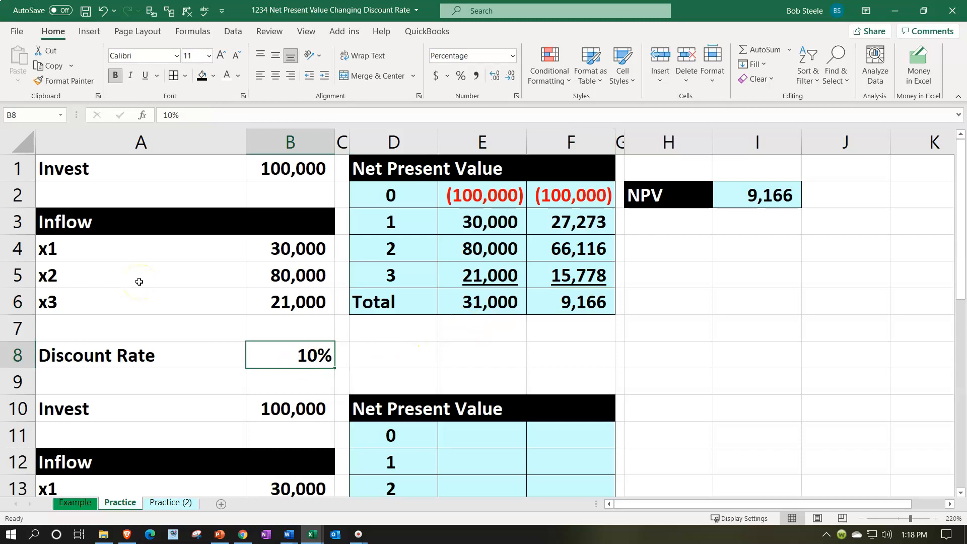
text(15)
key(Return)
key(Up)
key(Up)
key(Right)
key(Right)
key(Right)
key(Right)
key(Up)
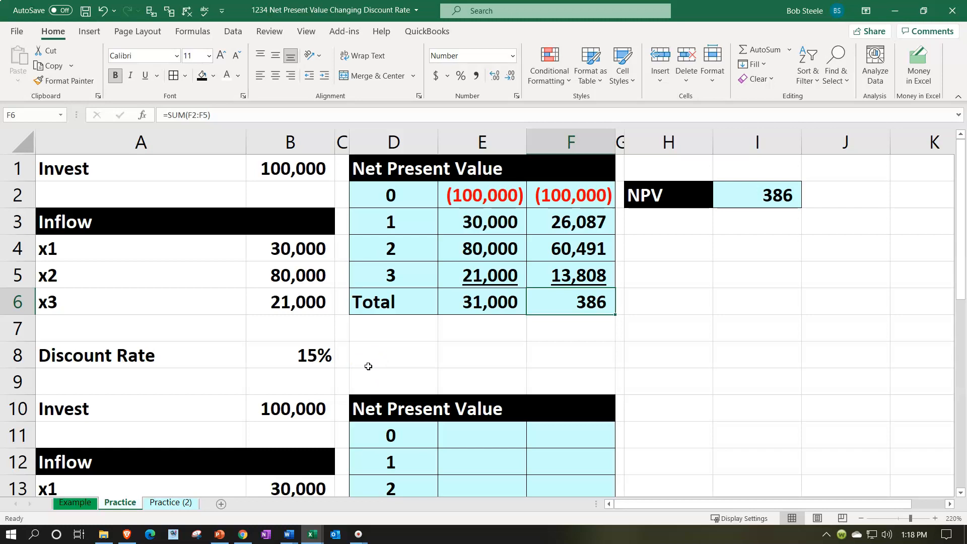
Test a 20% discount rate in B8, checking the total in F6, and set the rate back to 10%
click(320, 356)
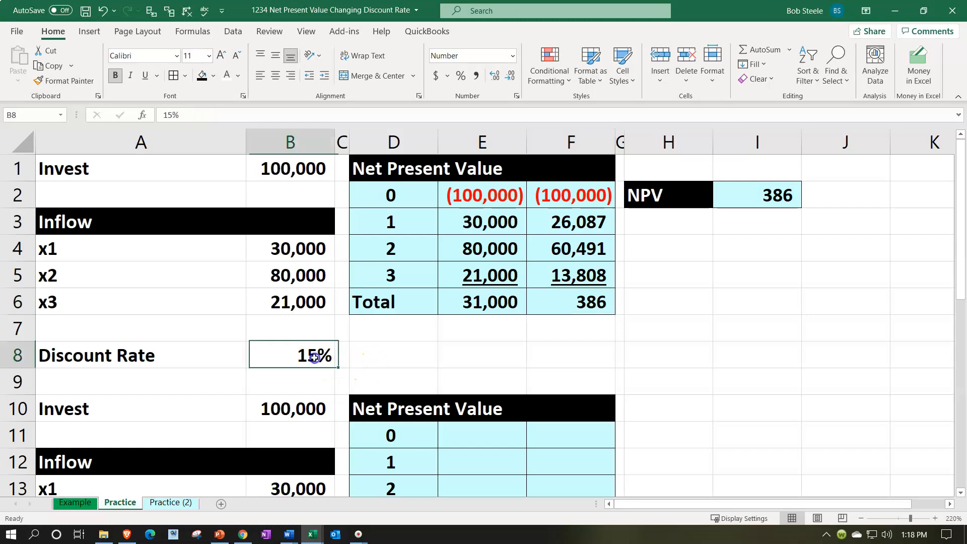
text(20)
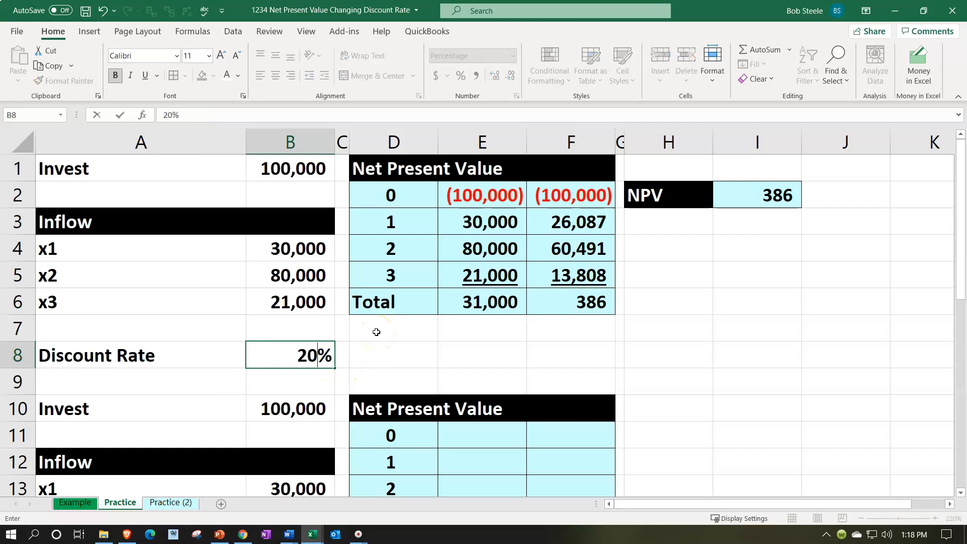
key(Return)
key(Right)
key(Right)
key(Right)
key(Right)
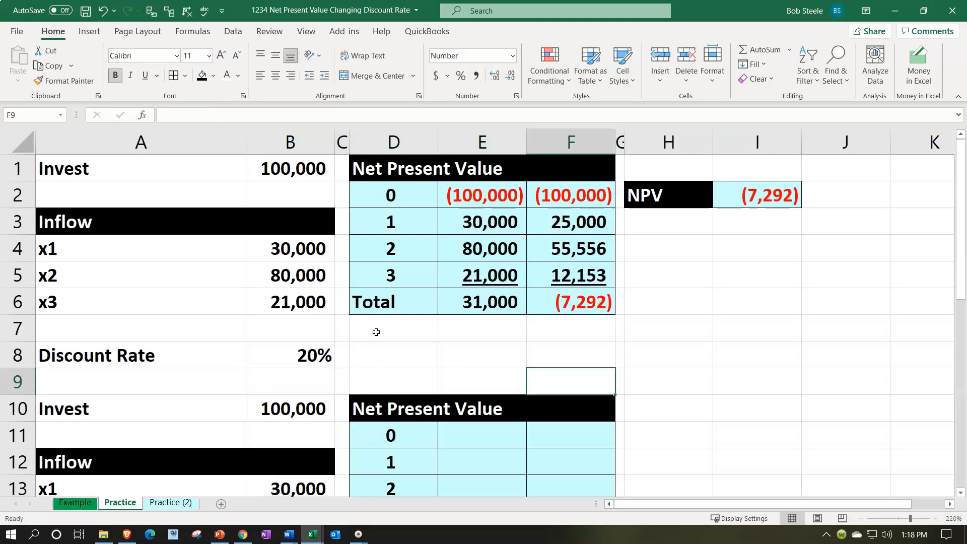
key(Up)
key(Up)
key(Up)
key(Up)
key(Down)
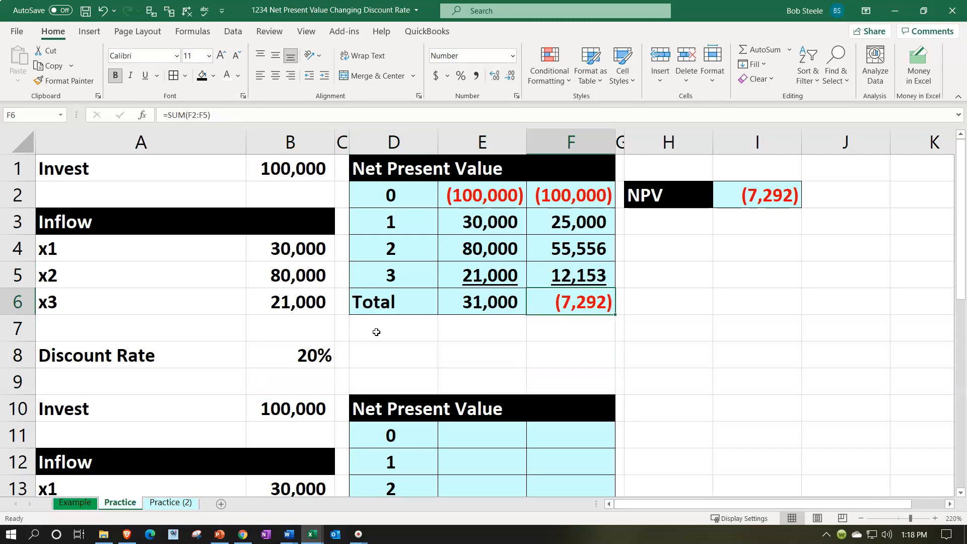
click(323, 356)
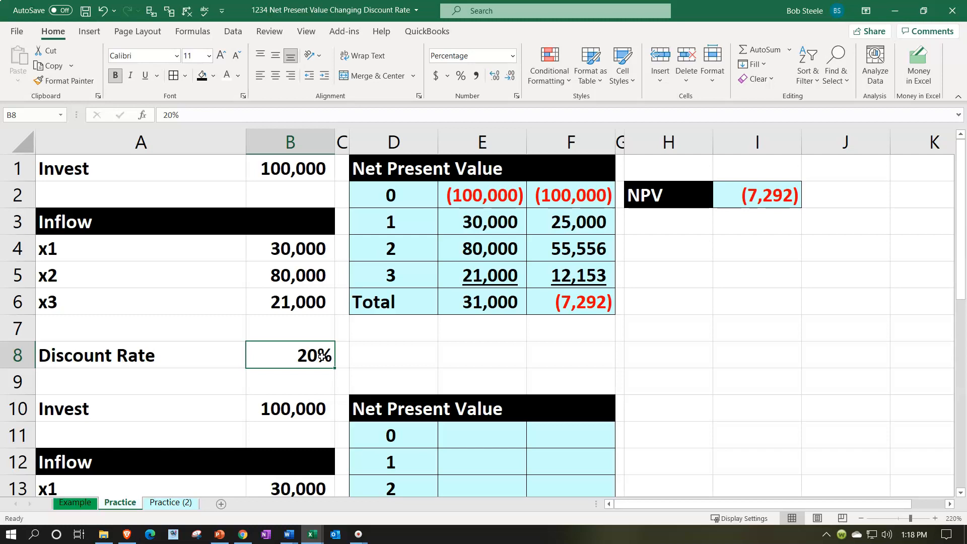
text(10)
key(Return)
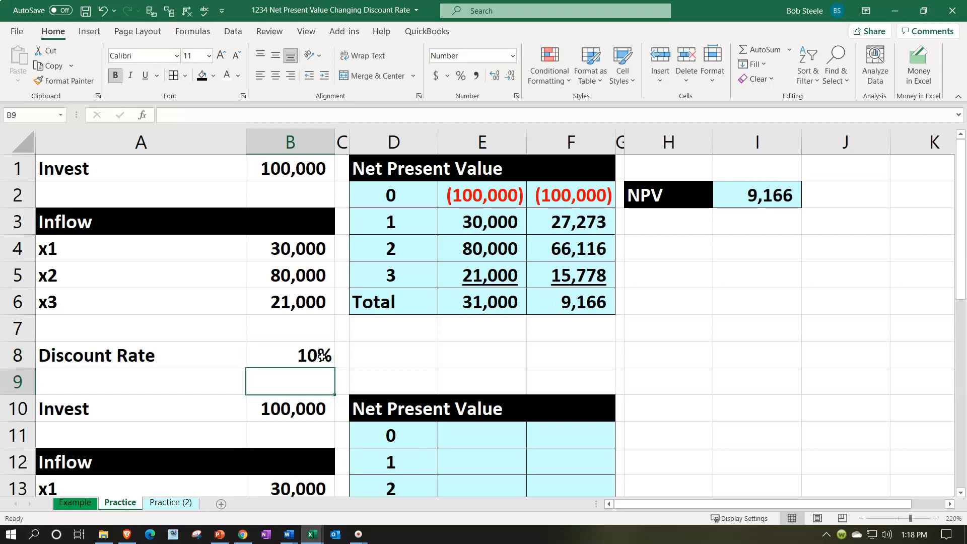
Label D15 as Total in the second Net Present Value table
scroll(321, 356, down, 2)
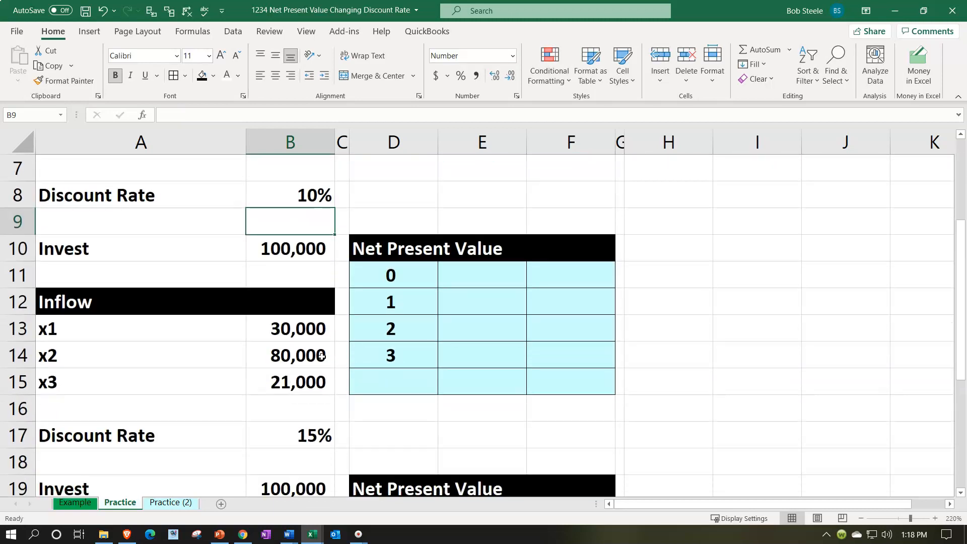
click(309, 436)
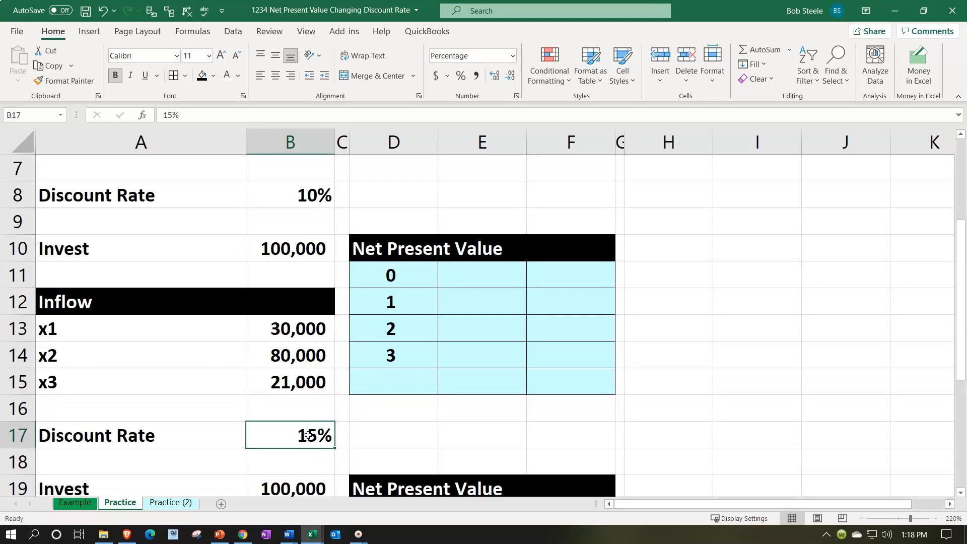
click(425, 372)
click(400, 385)
text(Total)
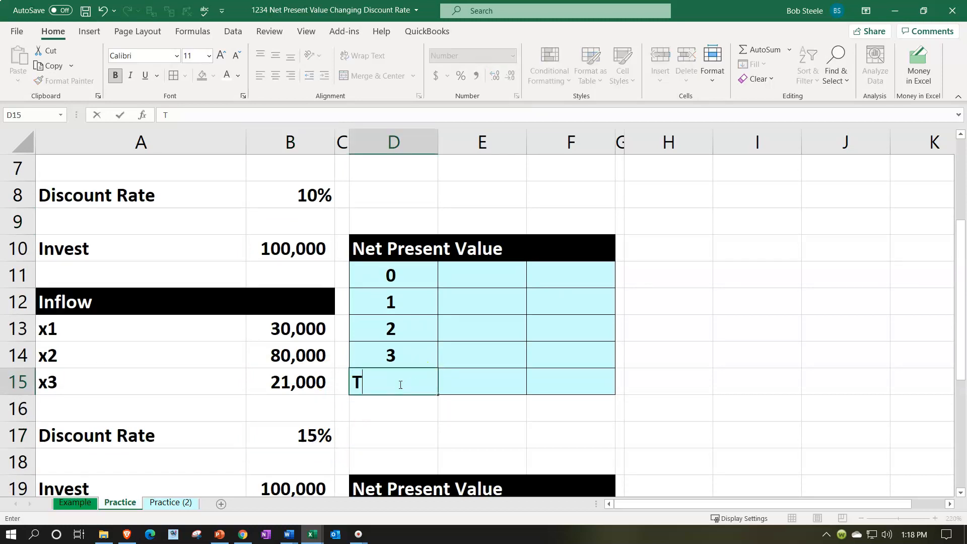
key(Tab)
In E11, reference the investment in B10 as a negative cash flow for period 0
key(Up)
key(Up)
key(Up)
key(Up)
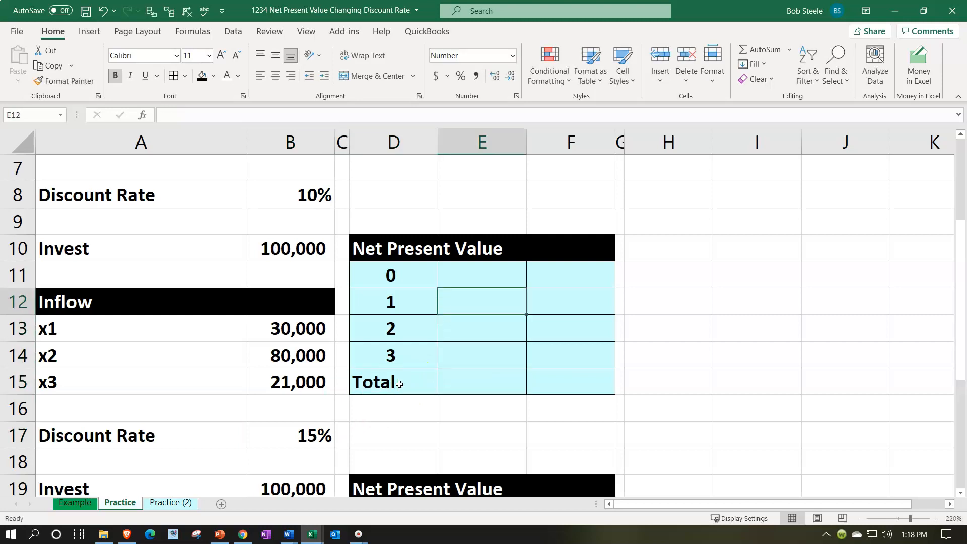
text(-)
key(Left)
key(Left)
key(Left)
key(Up)
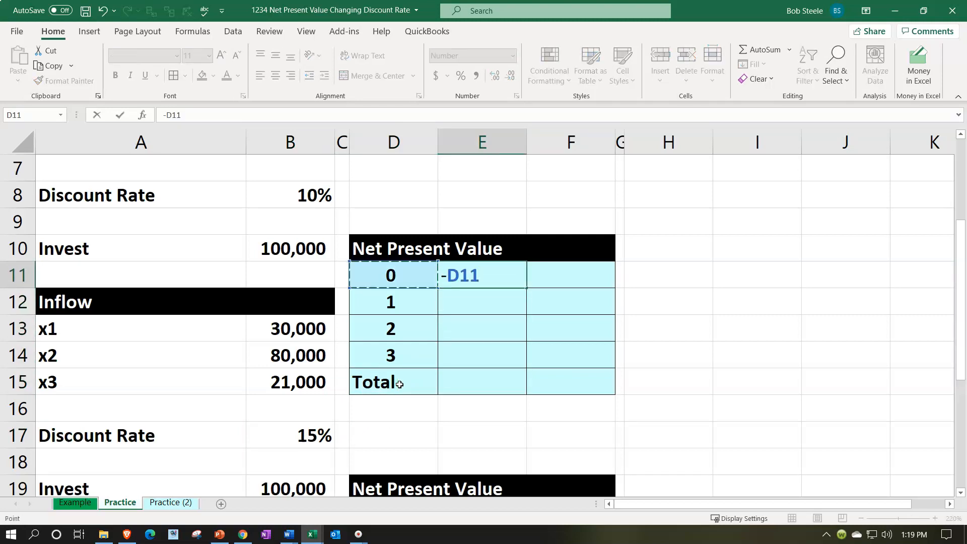
key(Return)
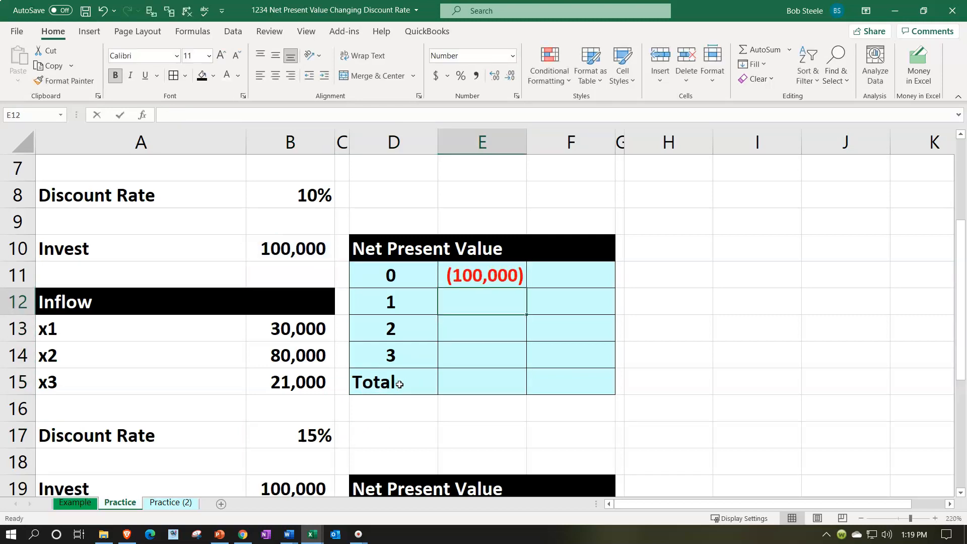
Link E12 to the x1 inflow in B13 and copy the formula to E13:E14
text(=)
key(Left)
key(Left)
key(Left)
key(Down)
key(Return)
key(Up)
key(ctrl+c)
key(Down)
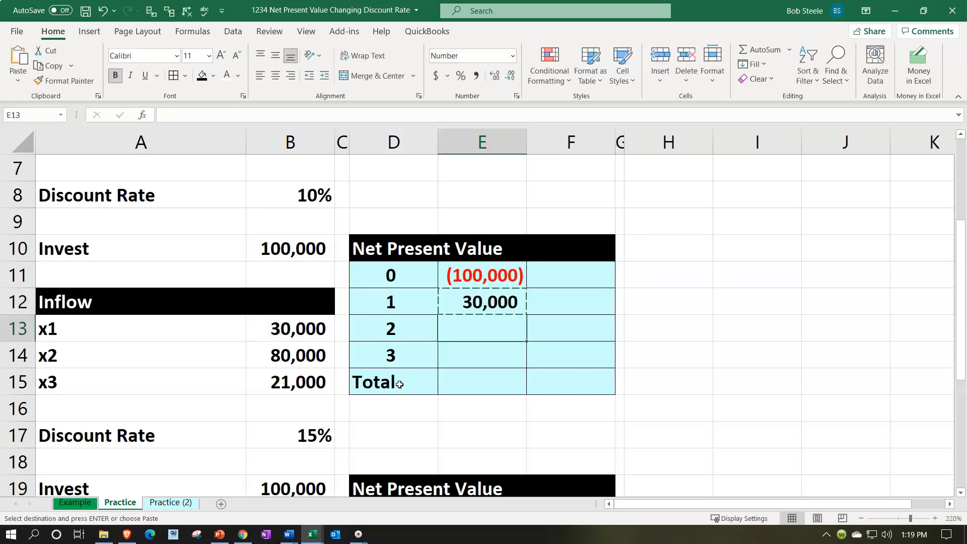
key(shift+Down)
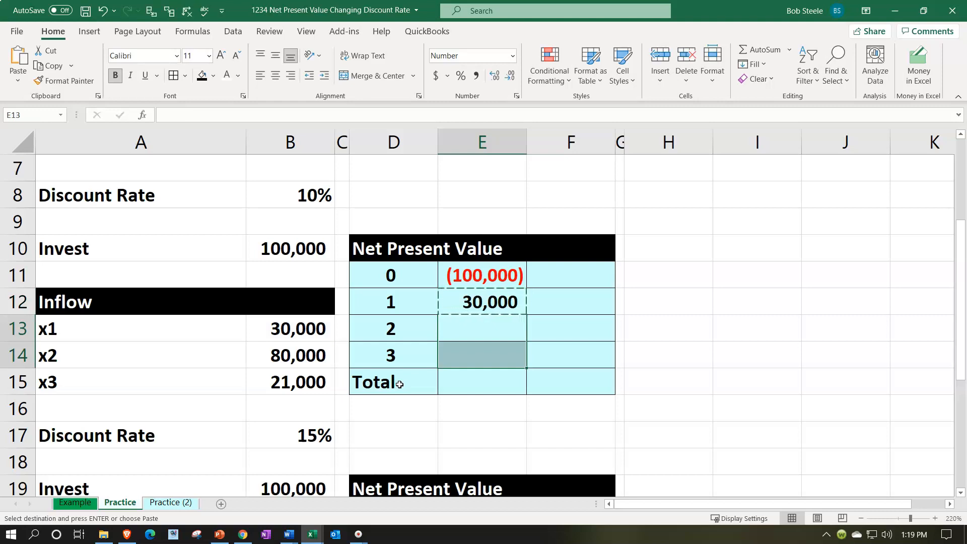
key(ctrl+v)
Underline E14 and total the cash flows in E15 with a SUM of E11:E14
key(Down)
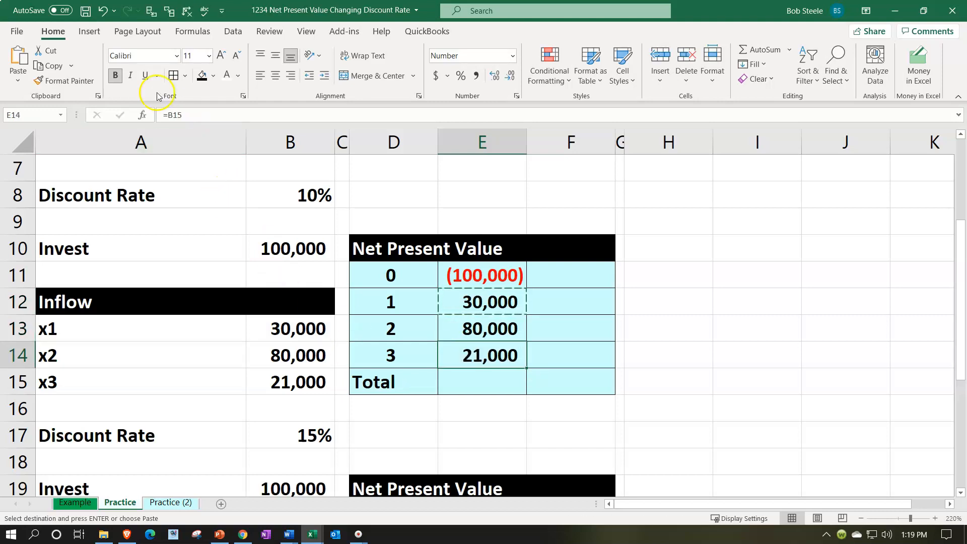
click(145, 76)
key(Down)
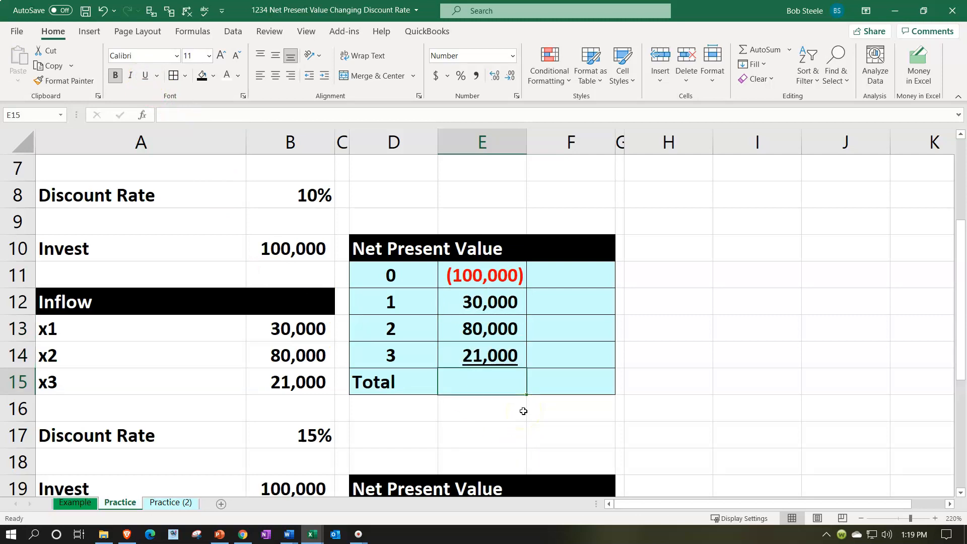
text(=sum()
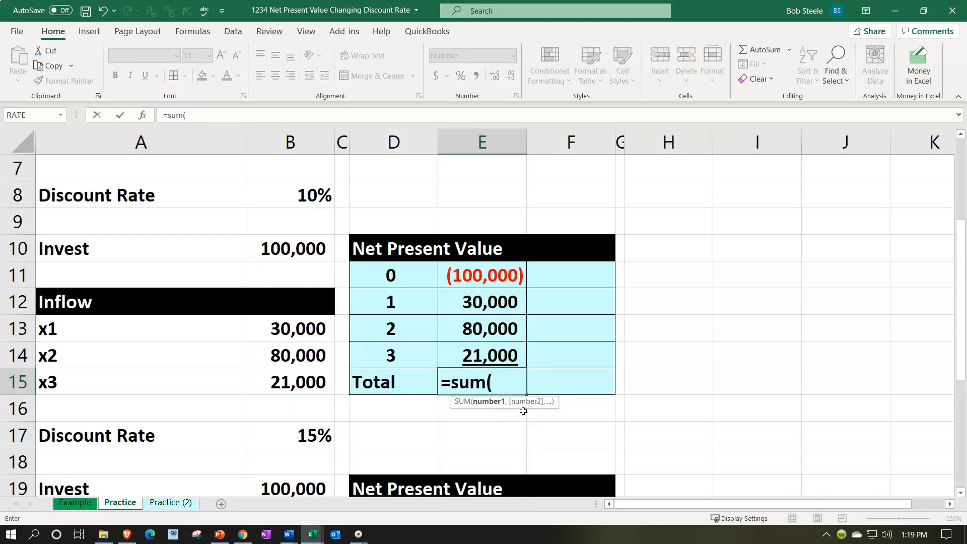
key(Up)
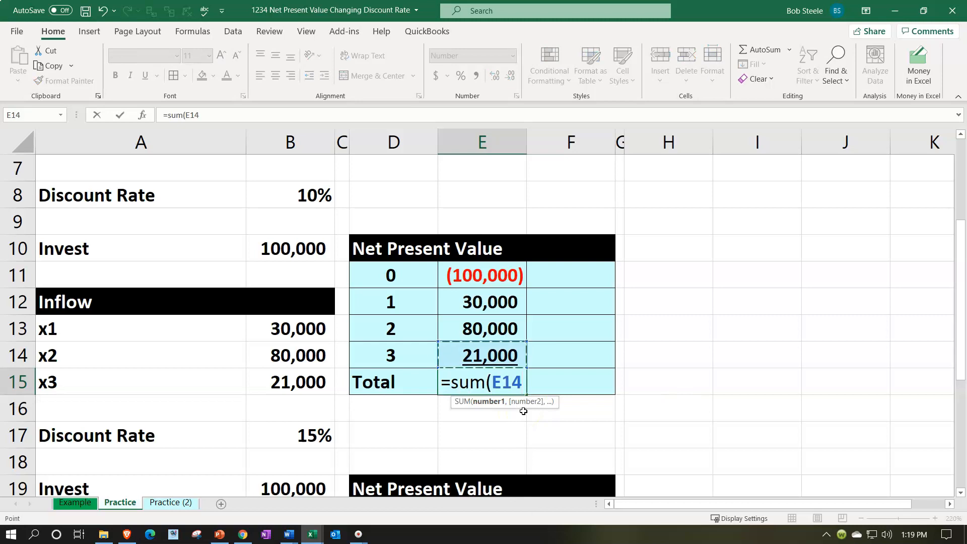
key(shift+Up)
key(shift+Up)
key(shift+Up)
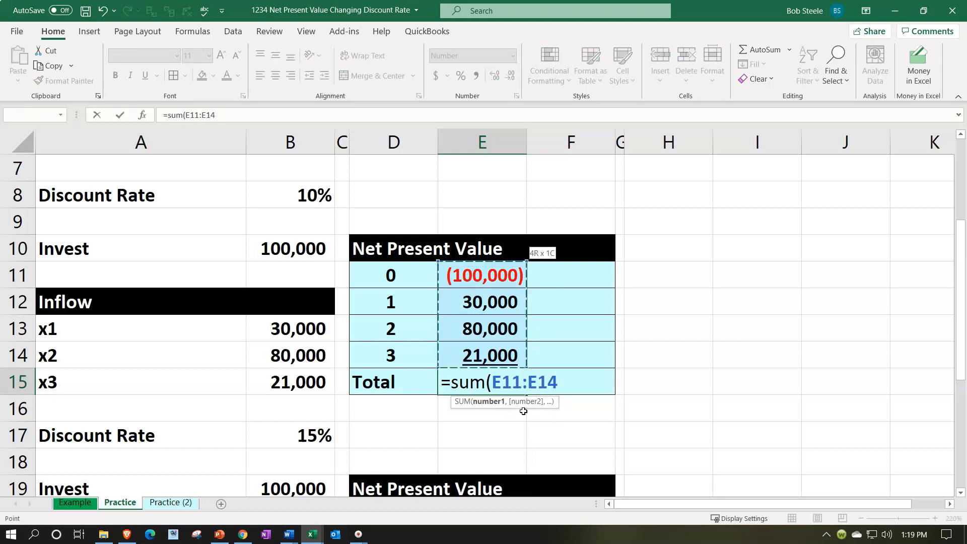
key(Return)
Start a negative PV formula in F11 with the discount rate in B17 as an absolute reference
key(Right)
key(Up)
key(Up)
key(Up)
key(Up)
key(Up)
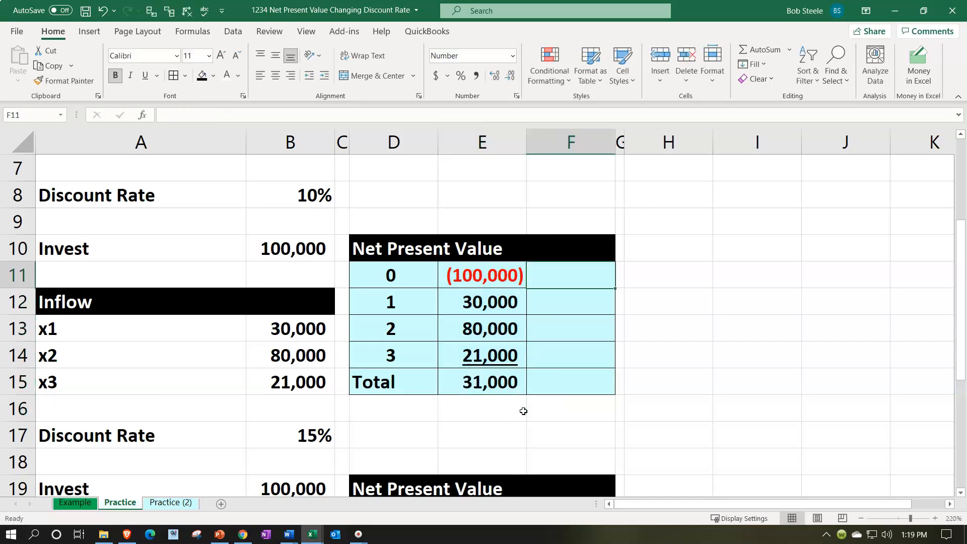
text(pv()
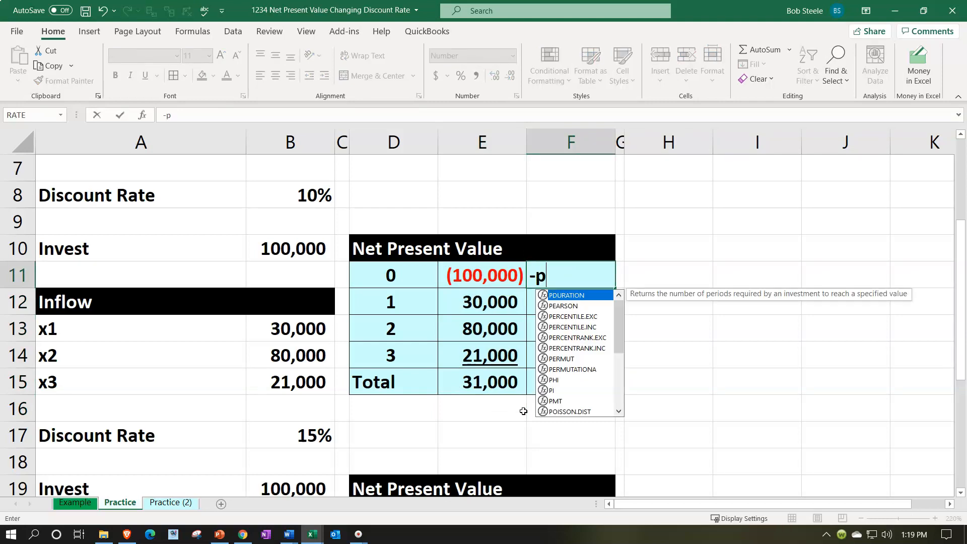
key(Left)
key(Left)
key(Left)
key(Down)
key(Down)
key(Down)
key(Down)
key(Down)
key(Down)
key(Left)
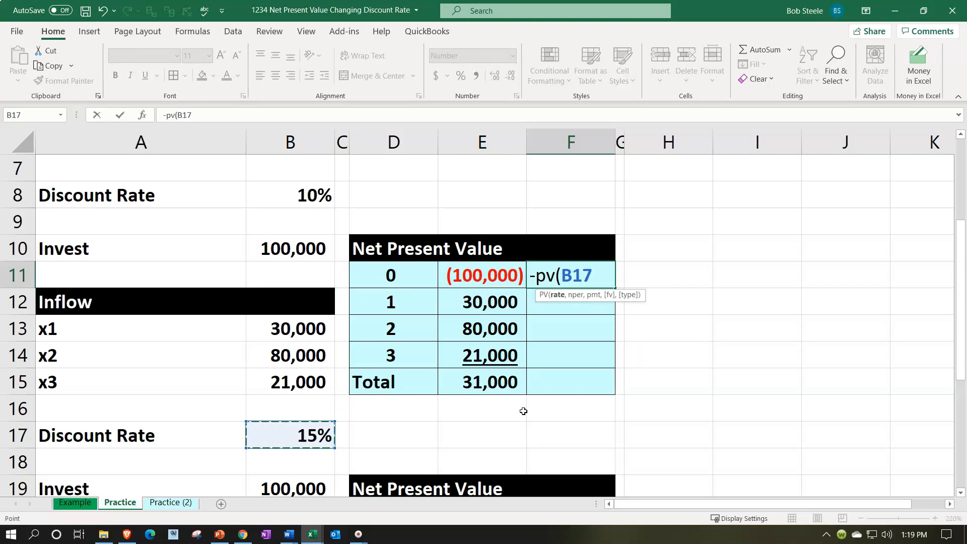
key(F4)
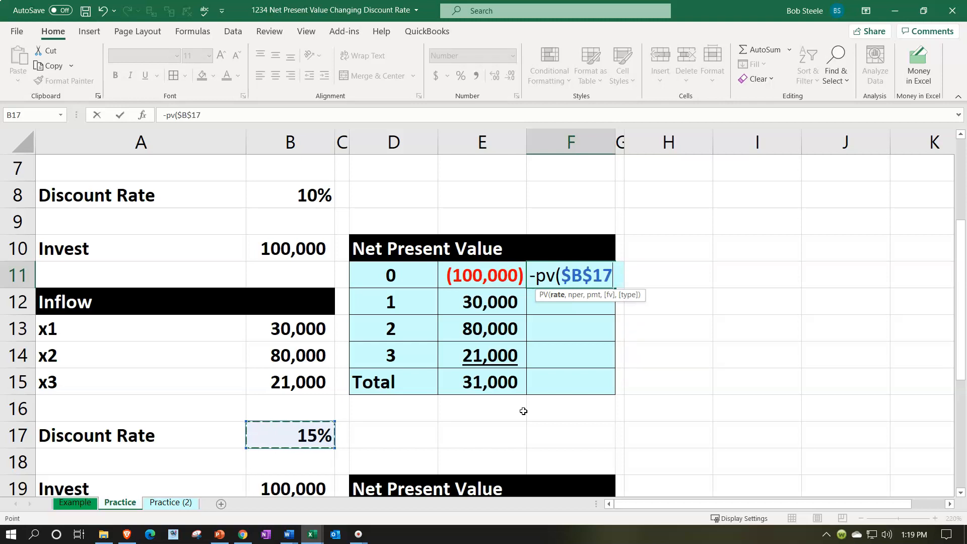
Complete the F11 PV formula with D11 as the number of periods, no payment, and E11 as the future value
text(,)
key(Down)
key(Left)
key(Left)
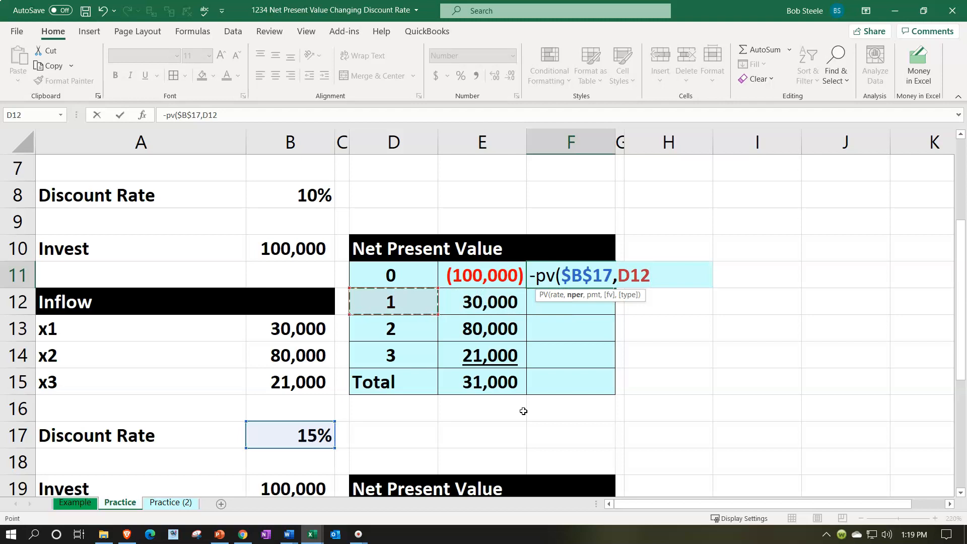
key(Up)
text(,,)
key(Left)
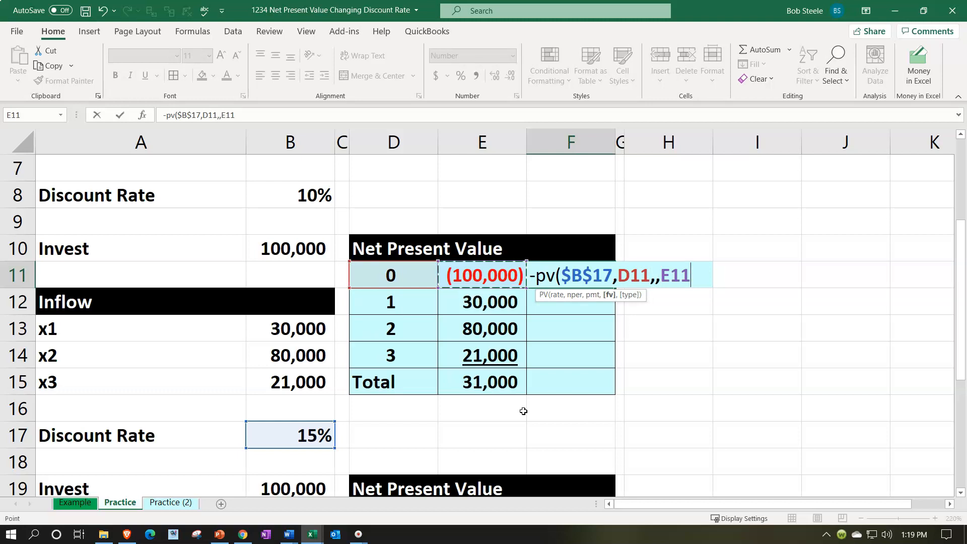
key(Return)
Fill the PV formula from F11 down to F14 and underline F14
click(610, 278)
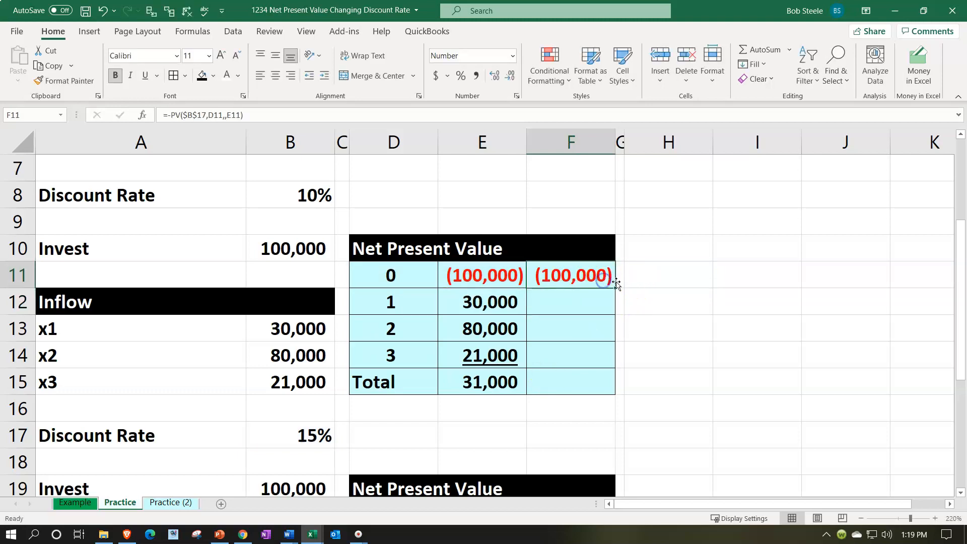
drag(615, 285, 608, 357)
click(568, 357)
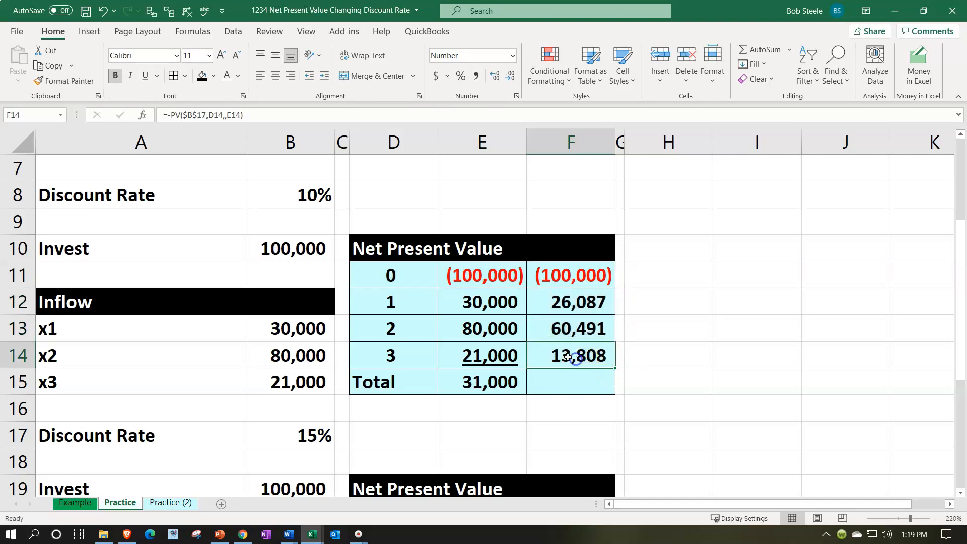
click(145, 76)
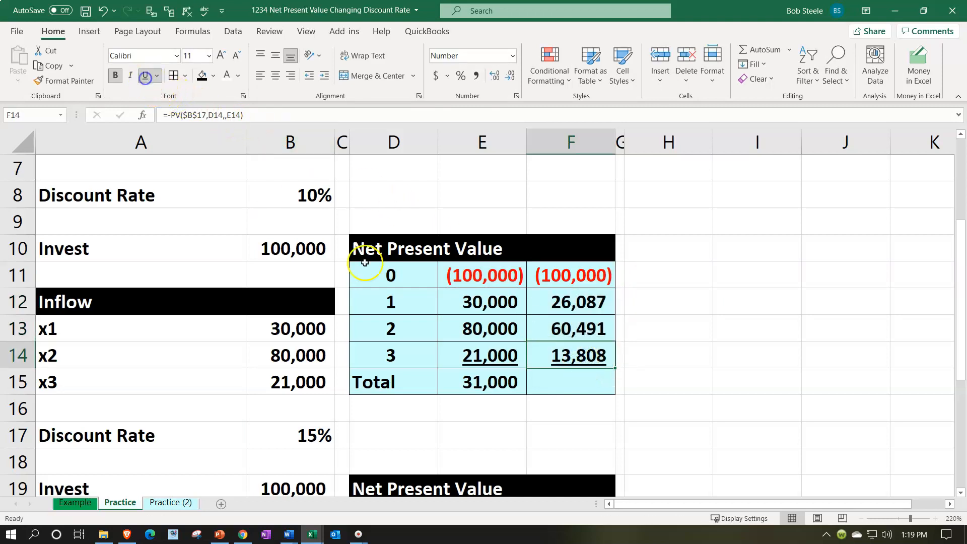
Total the present values in F15 with a SUM of F11:F14
click(542, 381)
text(=)
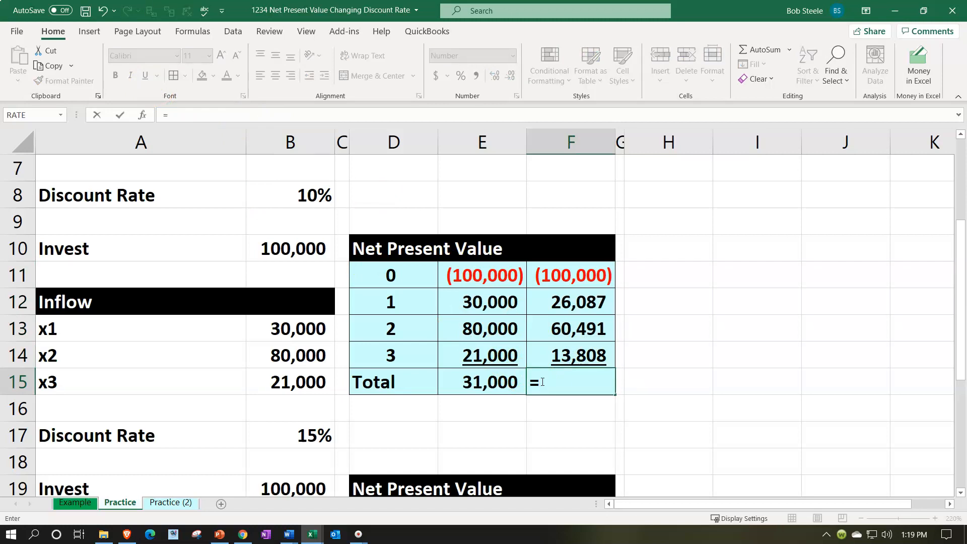
text(sum()
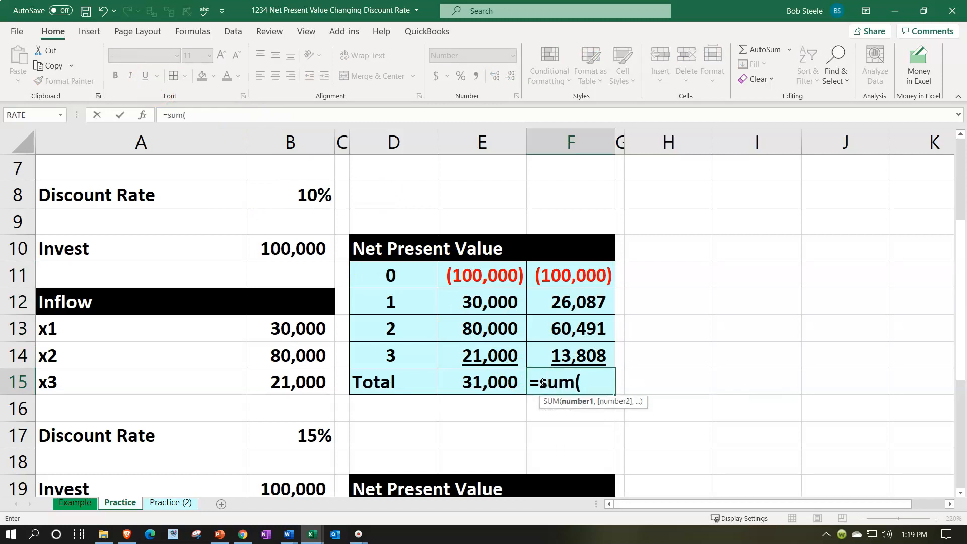
key(Up)
key(shift+Up)
key(shift+Up)
key(shift+Up)
key(Return)
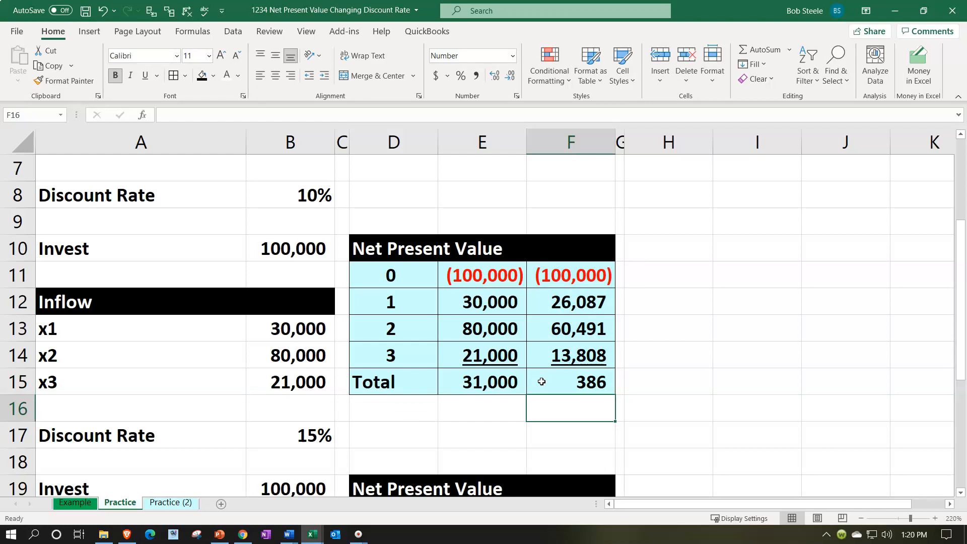
Copy the NPV label and its formula from H2:I2 to H11:I11
scroll(529, 439, up, 2)
drag(674, 194, 770, 190)
key(ctrl+c)
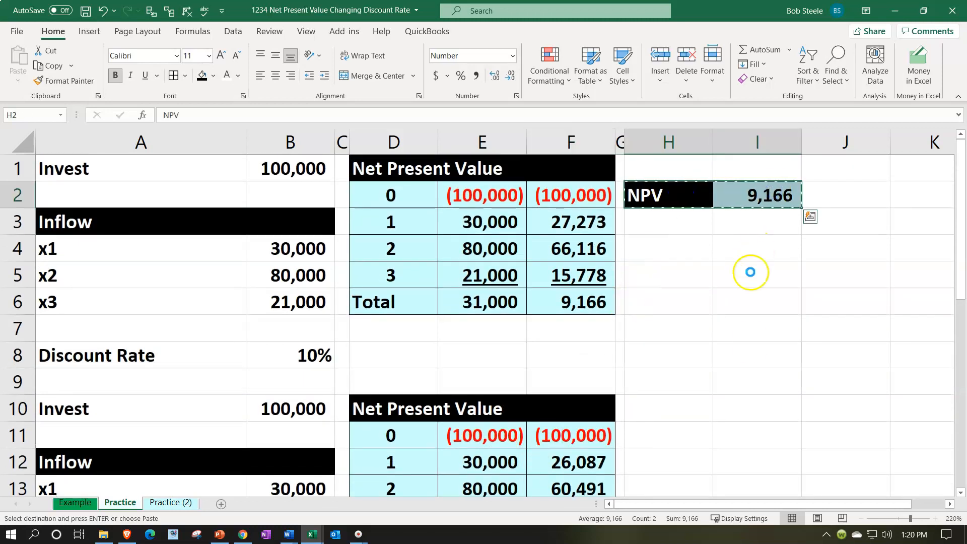
scroll(751, 272, down, 3)
click(673, 354)
key(ctrl+v)
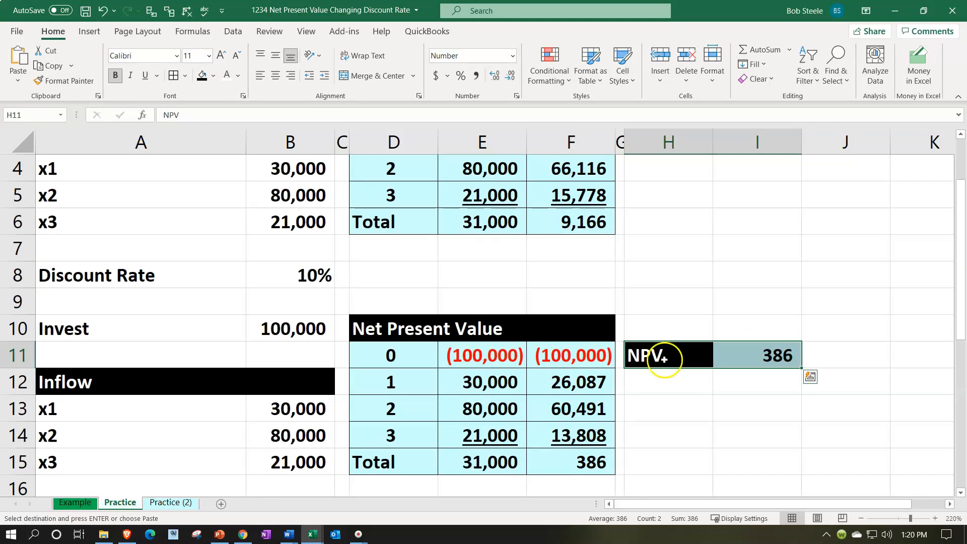
Enter the period numbers 0, 1, 2 and 3 in D20:D23 of the 20% discount rate table
scroll(664, 359, down, 3)
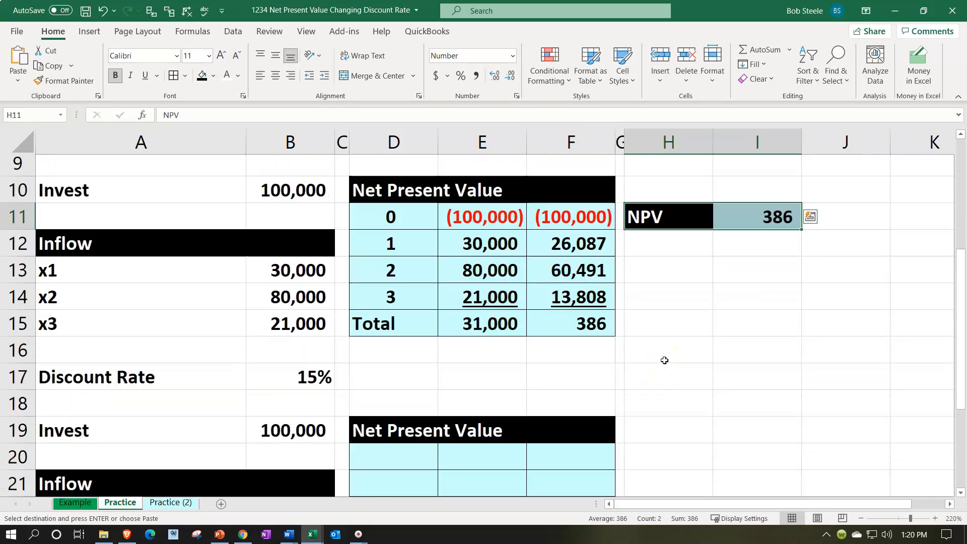
scroll(664, 359, down, 3)
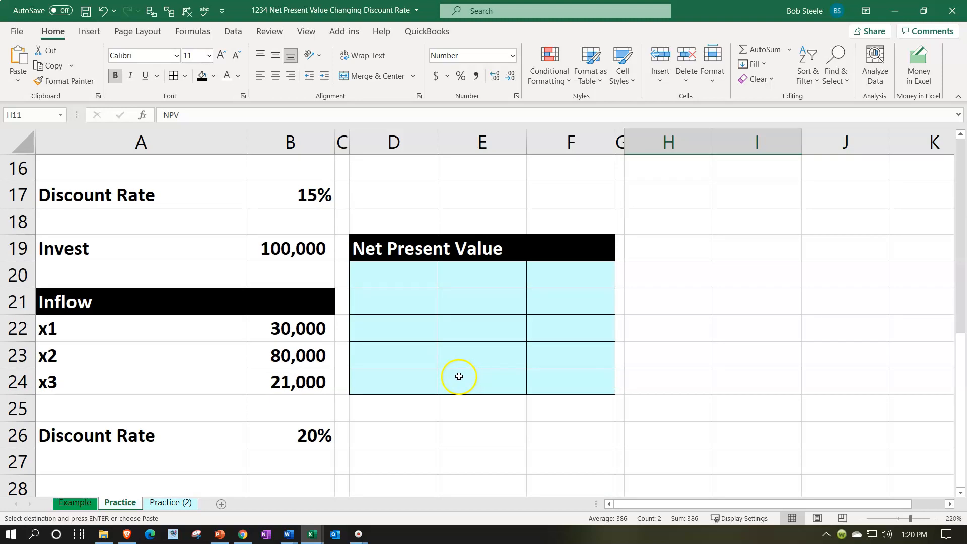
click(378, 270)
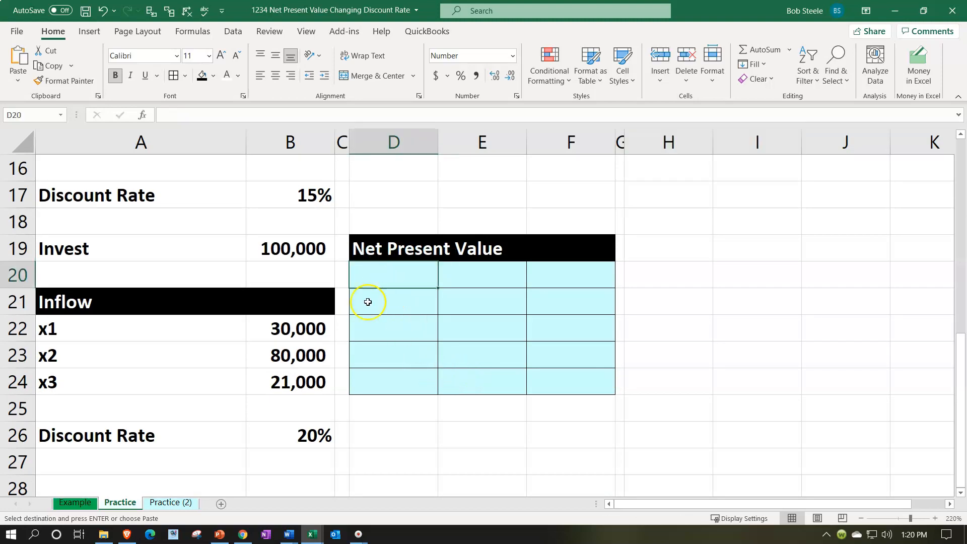
click(313, 432)
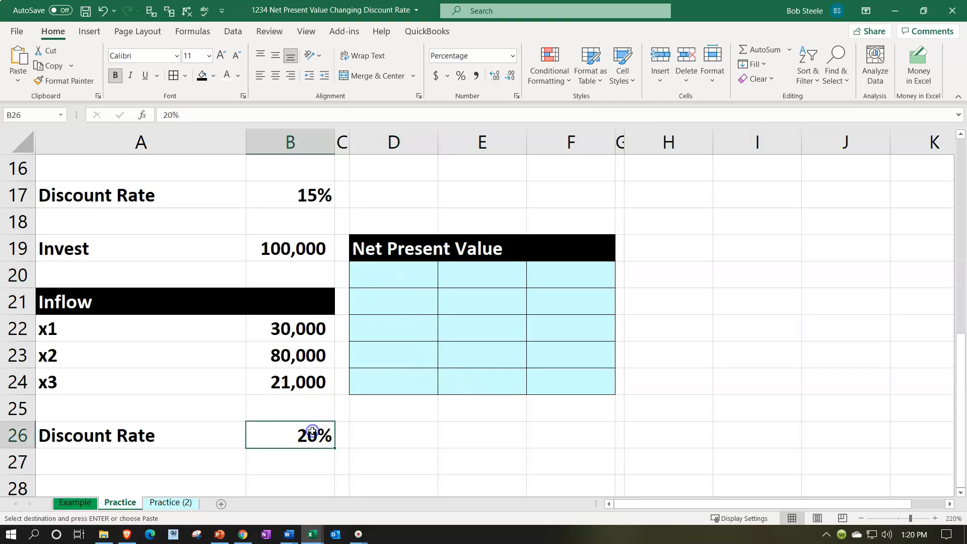
click(399, 281)
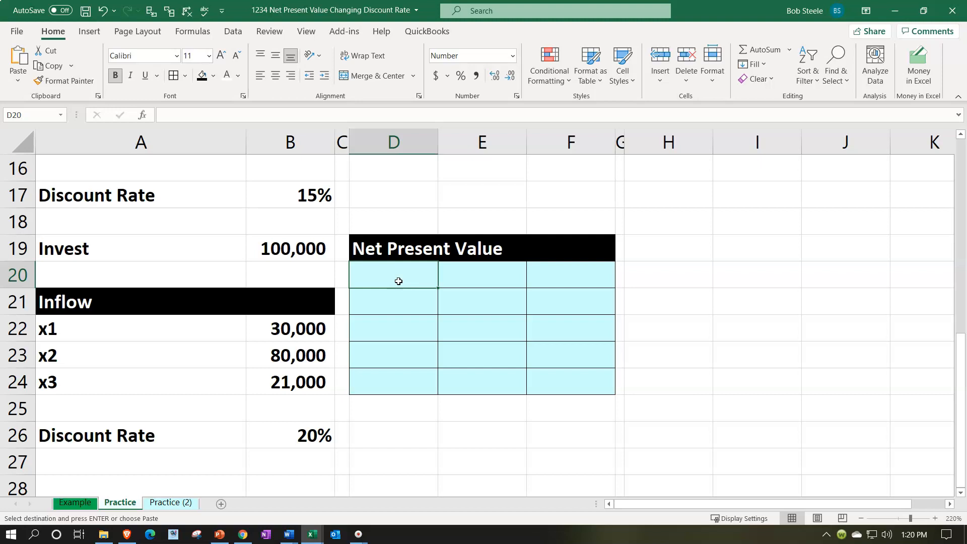
text(0)
key(Return)
text(1)
key(Return)
text(2)
key(Return)
text(3)
key(Return)
Center the period numbers in D20:D23
key(Up)
key(shift+Up)
key(shift+Up)
key(shift+Up)
click(371, 211)
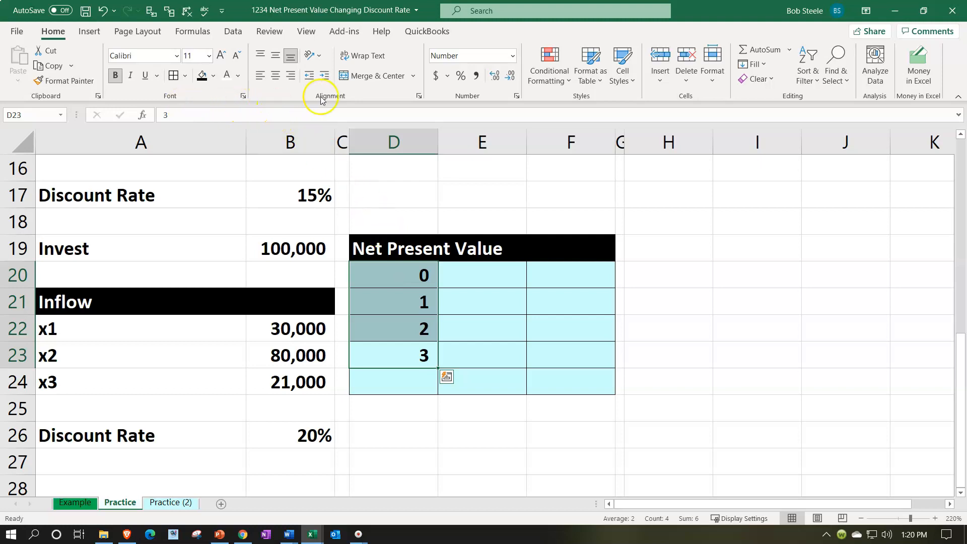
click(275, 76)
Label cell D24 as Total
click(407, 372)
text(R)
key(BackSpace)
text(Total)
key(Tab)
Link E20 to the negative of the investment amount in B19
key(Up)
key(Up)
key(Up)
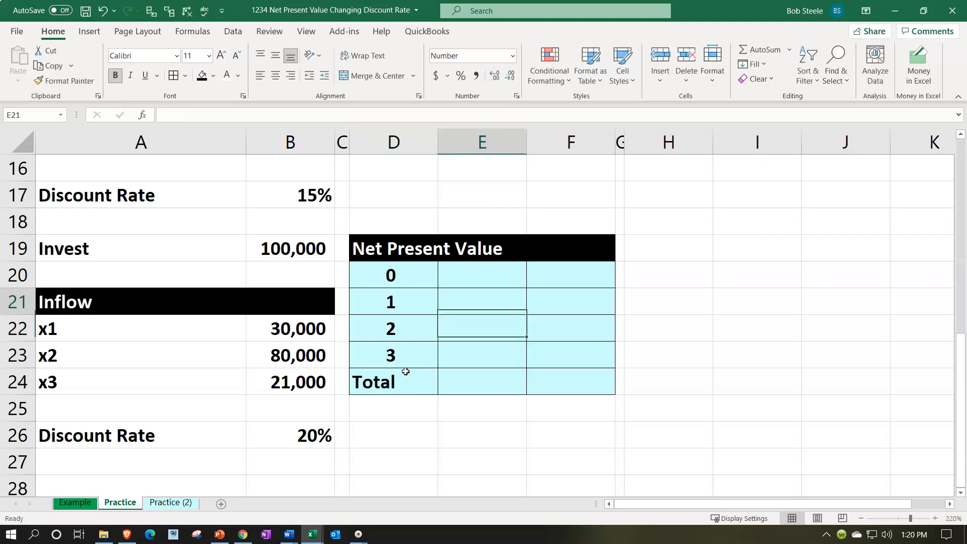
key(Up)
text(-)
key(Left)
key(Left)
key(Up)
key(Left)
key(Return)
Link E21 to the first inflow, x1, in B22
text(+)
key(Left)
key(Left)
key(Left)
key(Down)
key(Return)
Copy the inflow link from E21 to E22:E23 for the remaining two periods
key(Up)
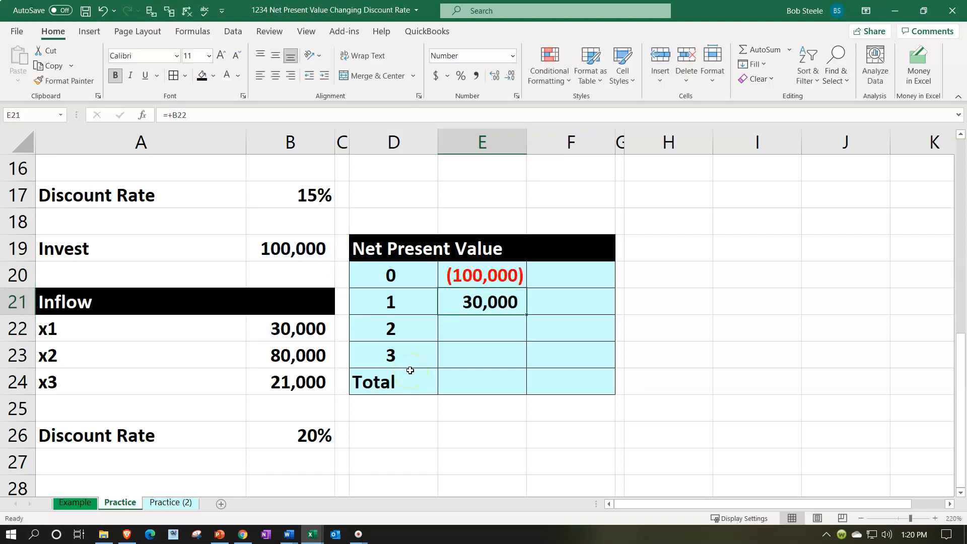
key(ctrl+c)
key(Down)
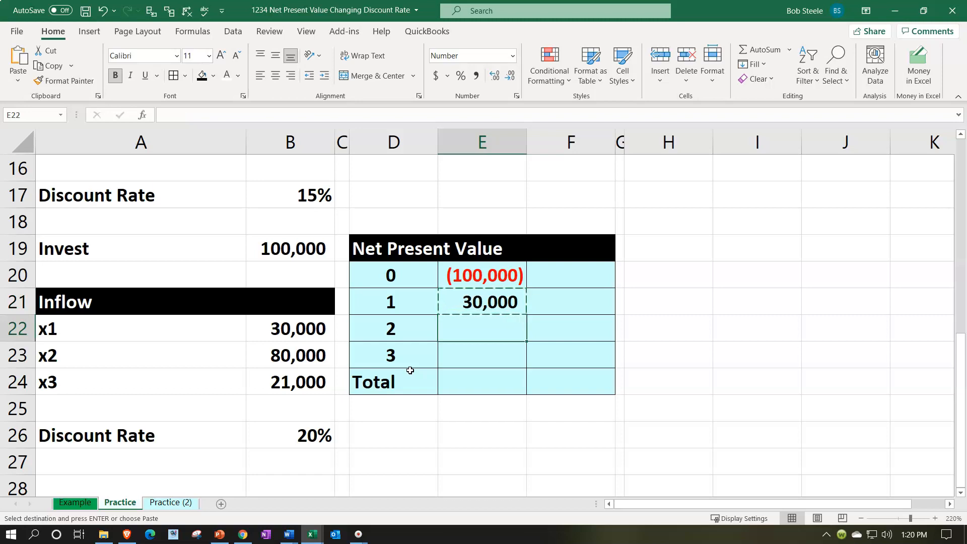
key(shift+Down)
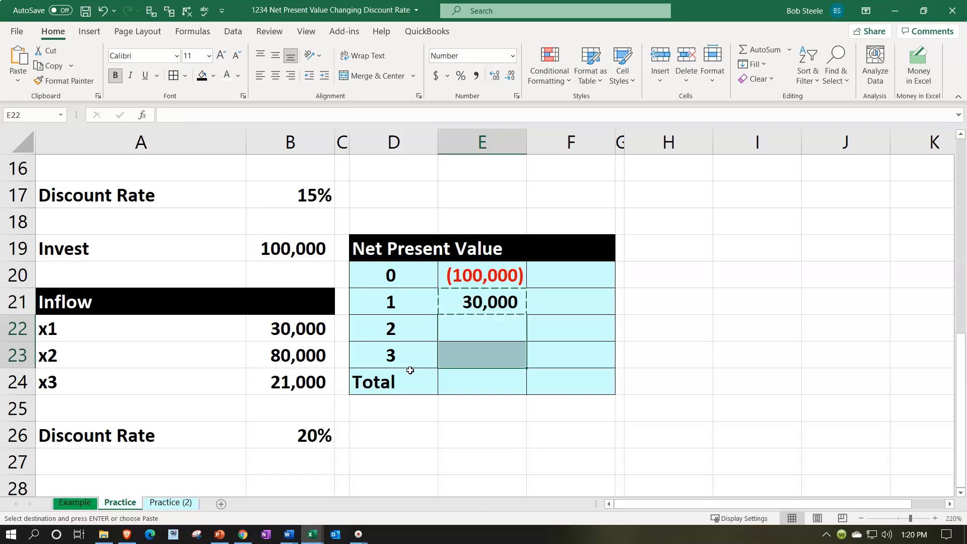
key(ctrl+v)
Underline E23 and total the cash flows in E24 with a SUM of E20:E23
key(Down)
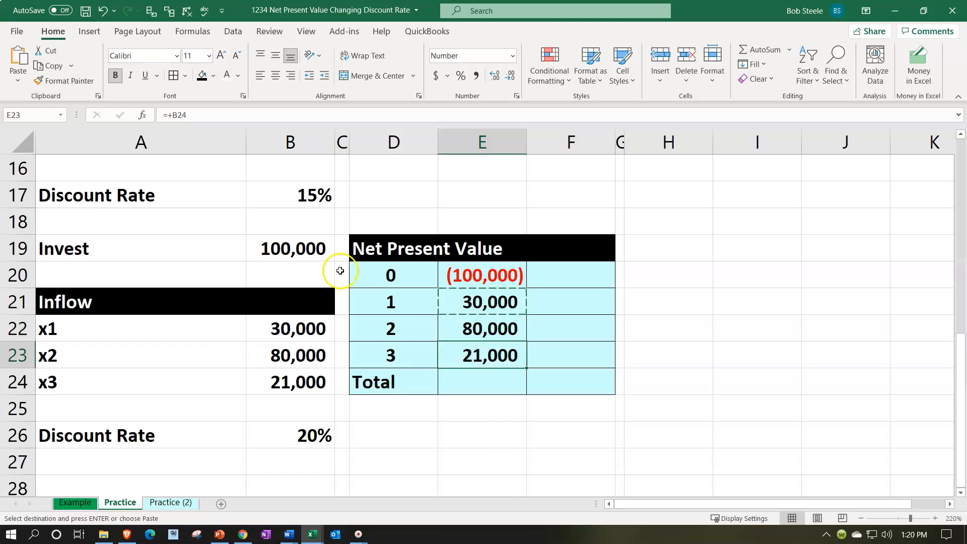
click(146, 76)
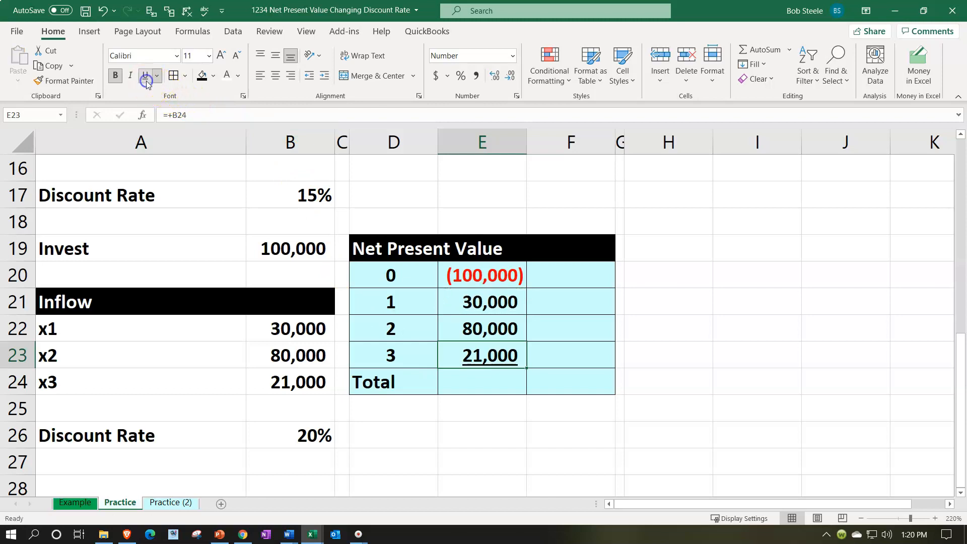
key(Down)
key(F2)
text(=)
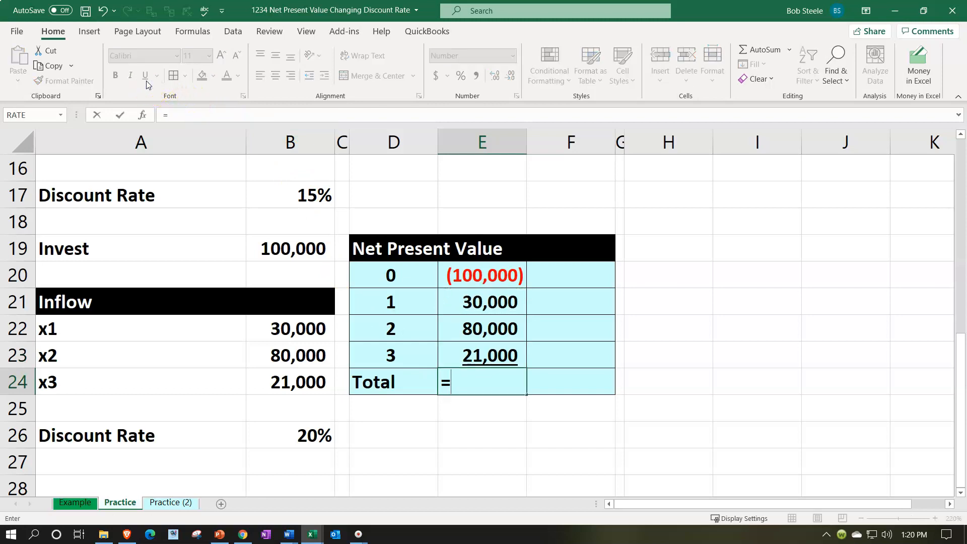
text(sum()
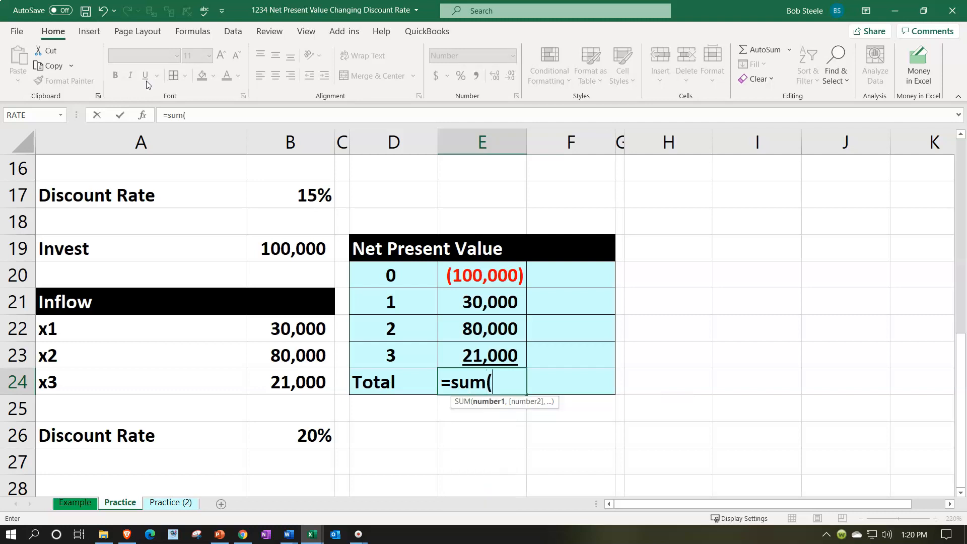
key(Up)
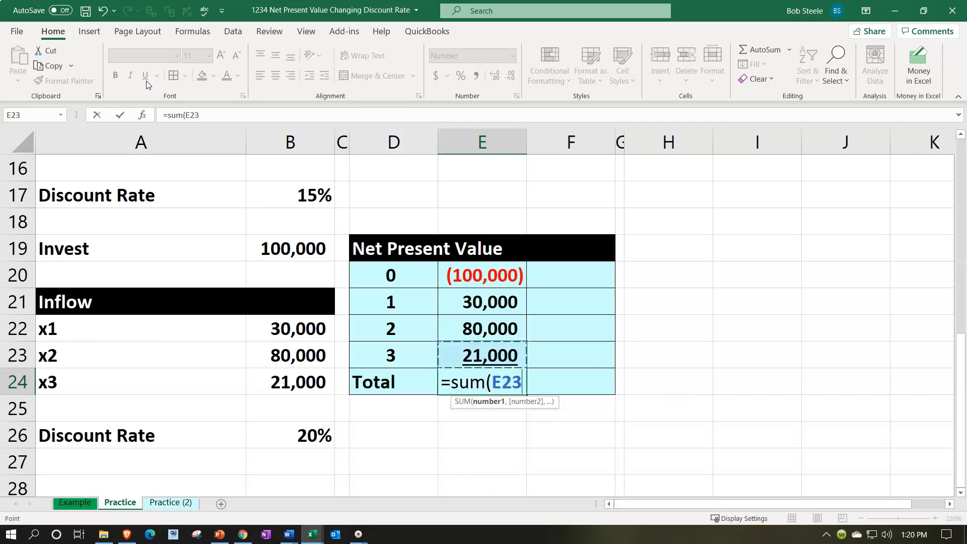
key(shift+Up)
key(shift+Up)
key(shift+Up)
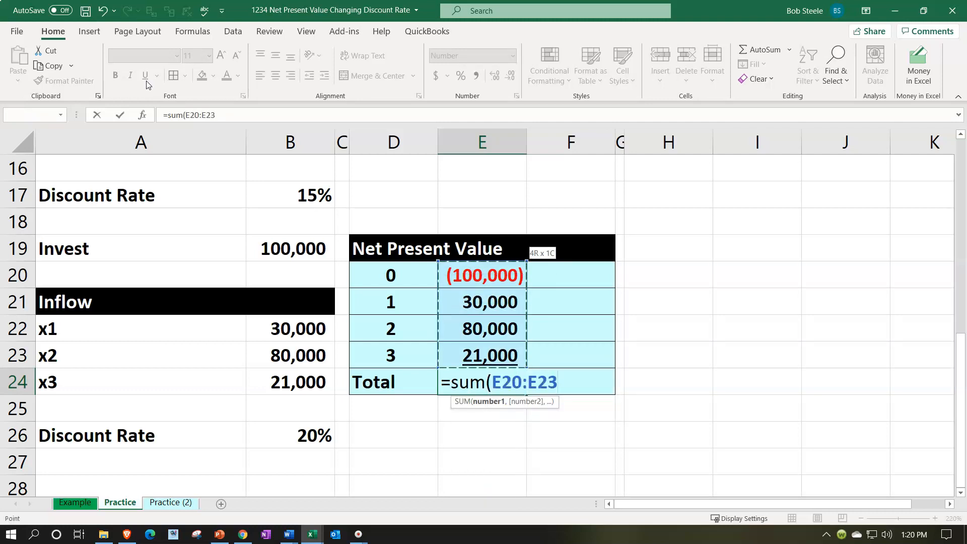
key(Return)
Start a negative PV formula in F20 with the discount rate in B26 as an absolute reference
key(Right)
key(Up)
key(Up)
key(Up)
key(Up)
key(Up)
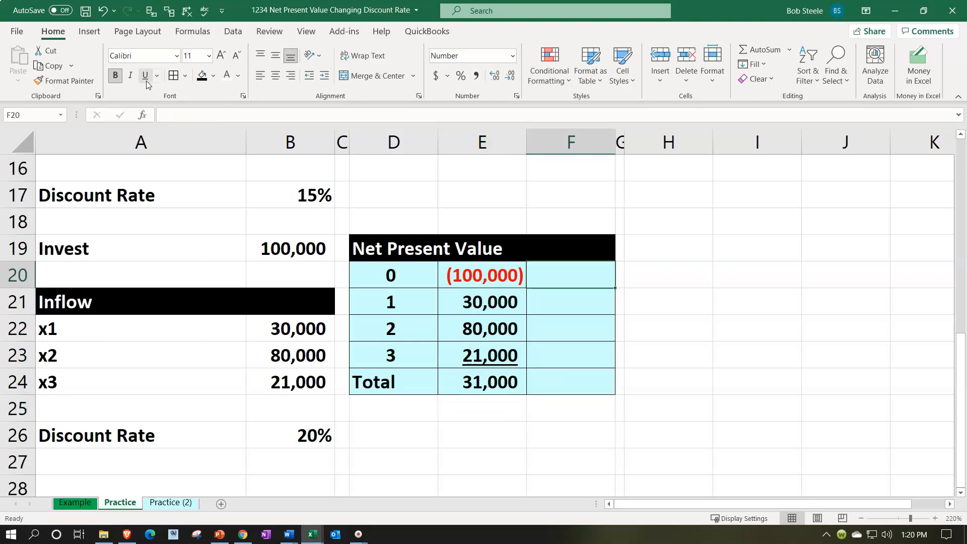
text(-p)
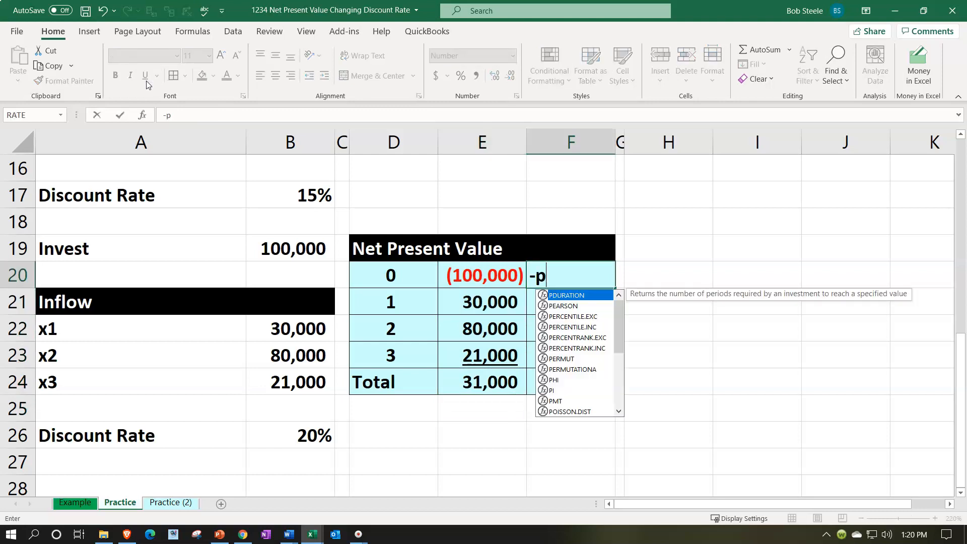
text(v()
key(Down)
key(Down)
key(Down)
key(Down)
key(Down)
key(Down)
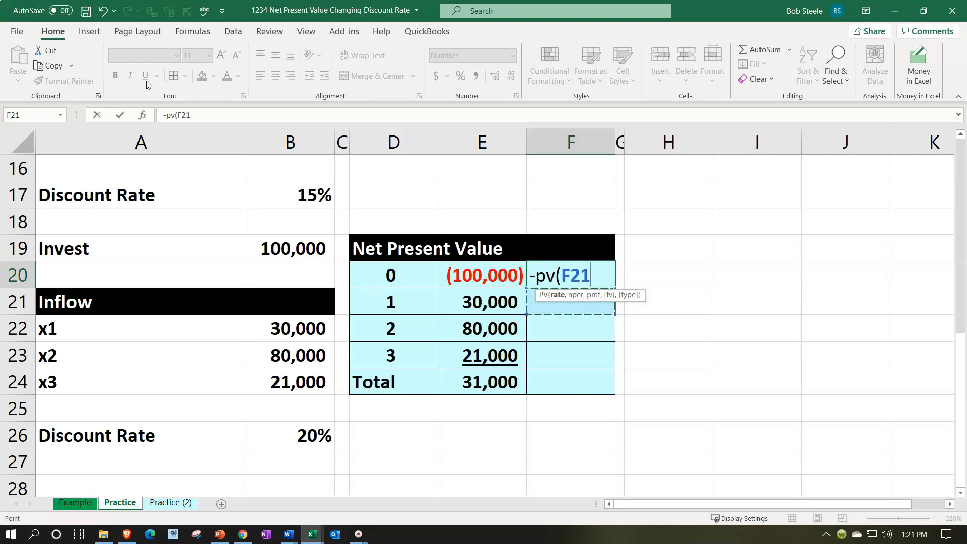
key(Left)
key(Left)
key(Left)
key(Left)
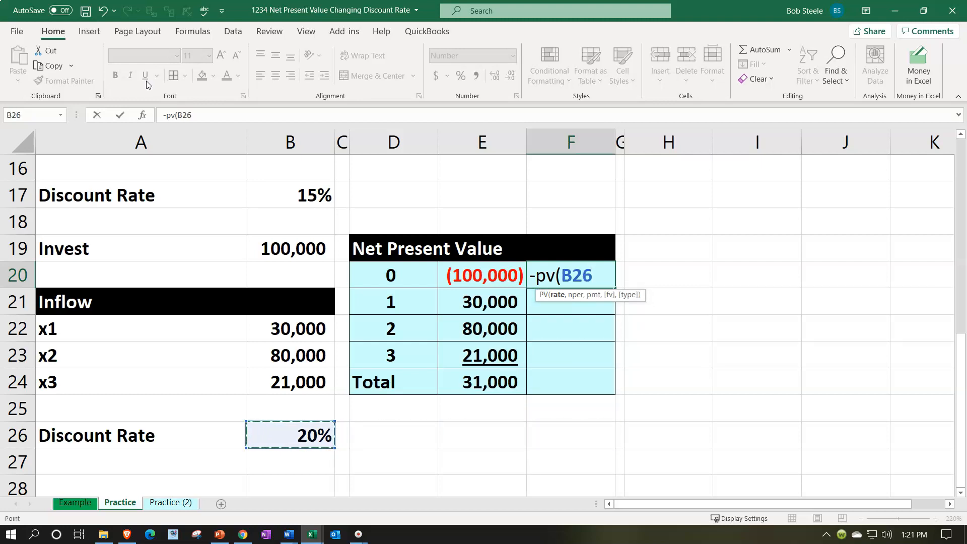
key(F4)
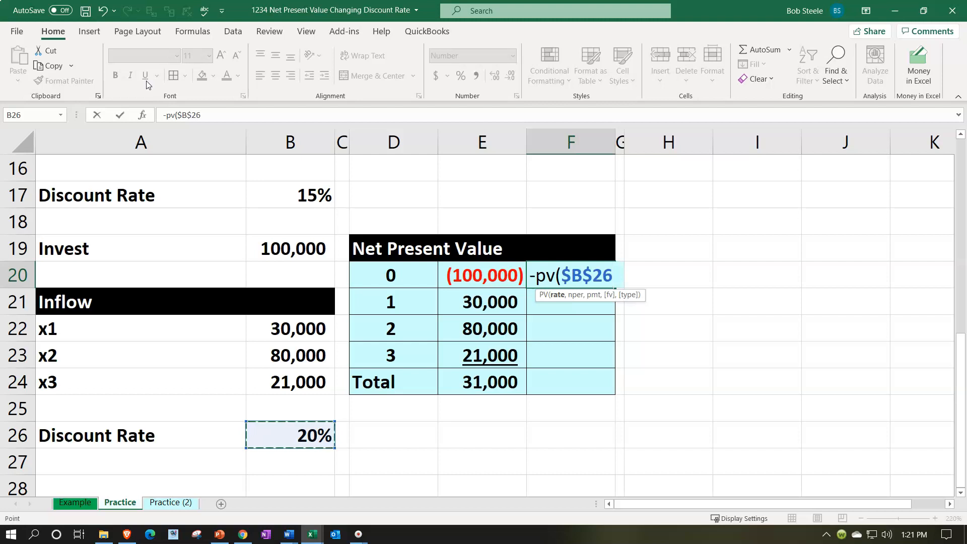
Complete the F20 PV formula with D20 as the number of periods, no payment, and E20 as the future value
text(,)
key(Left)
key(Left)
text(,,)
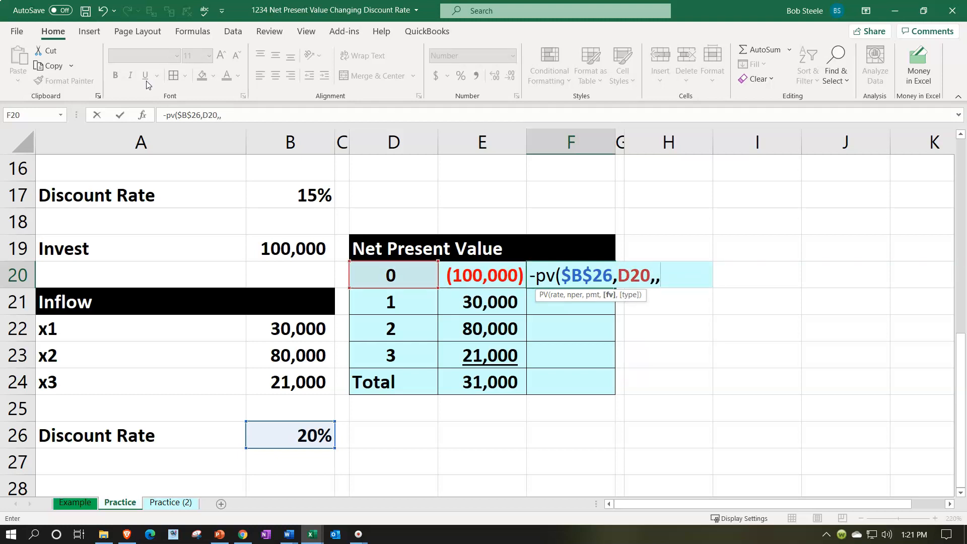
key(Left)
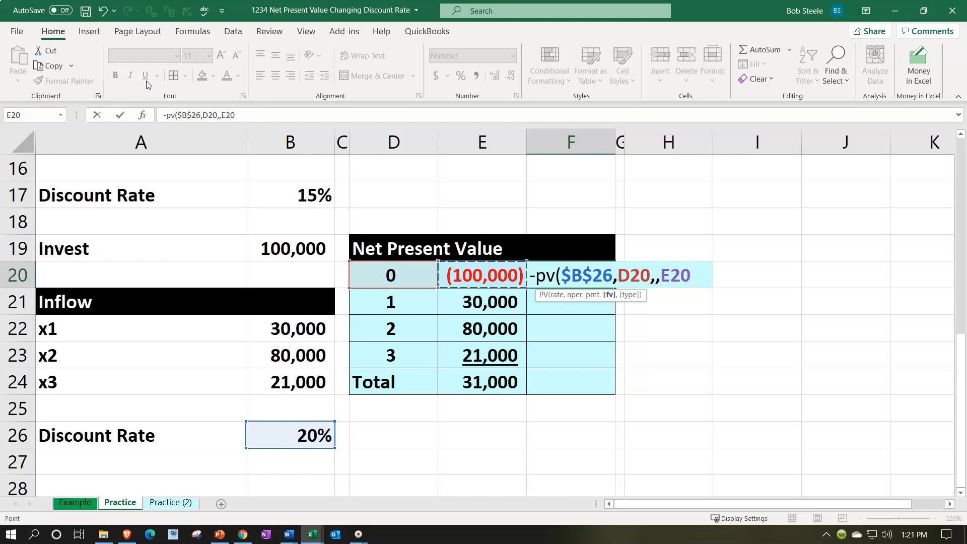
key(Return)
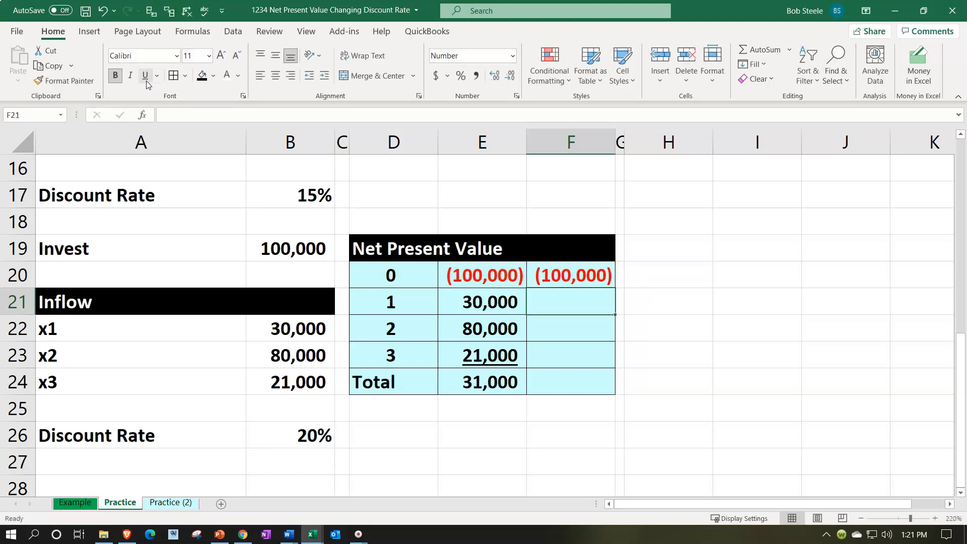
Copy the PV formula from F20 to F21:F23 and underline F23
key(Up)
key(ctrl+c)
key(Down)
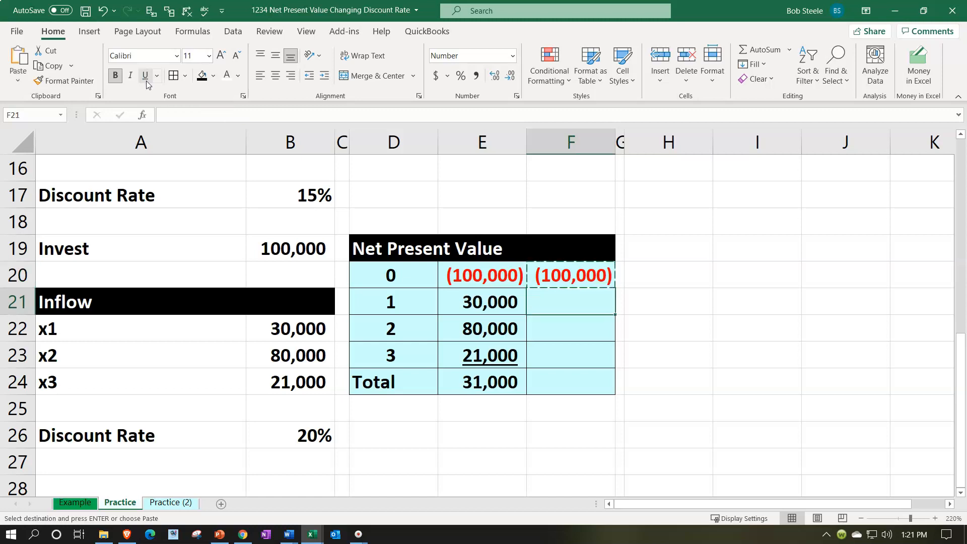
key(shift+Down)
key(shift+Down)
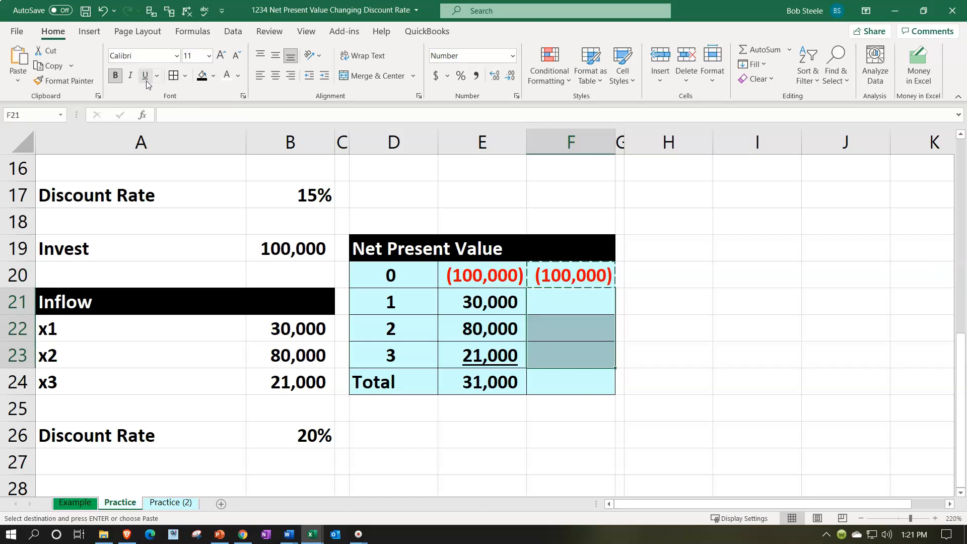
key(ctrl+v)
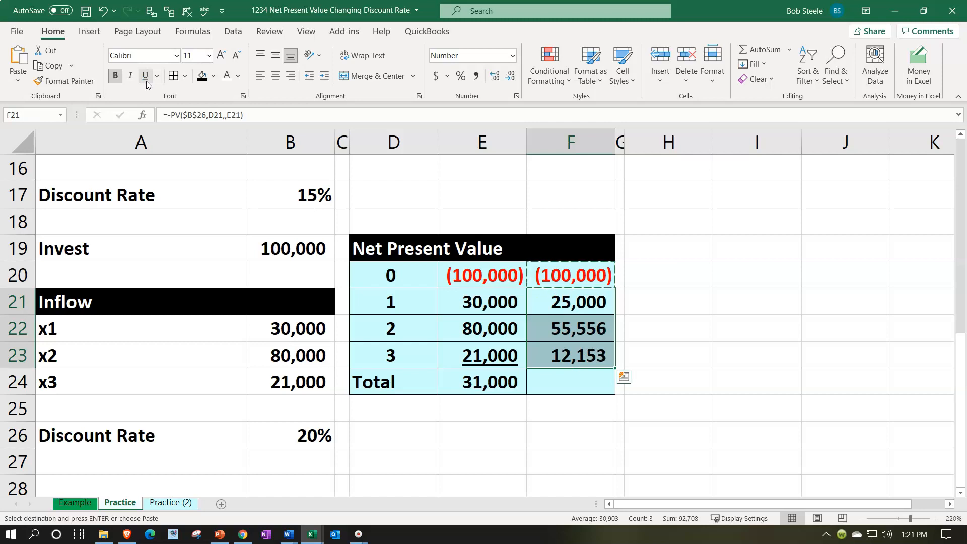
key(Down)
key(Down)
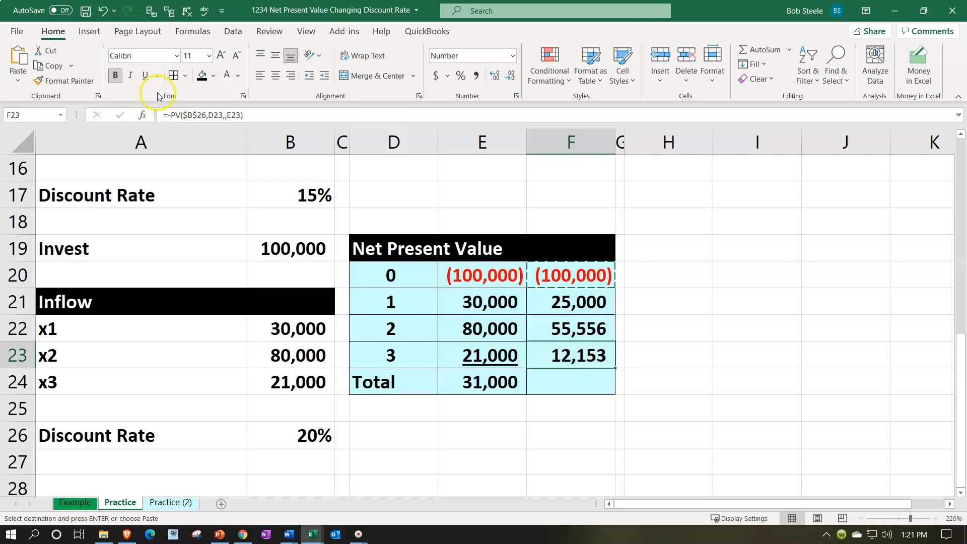
click(145, 75)
Total the present values in F24 with a SUM of F20:F23
key(Down)
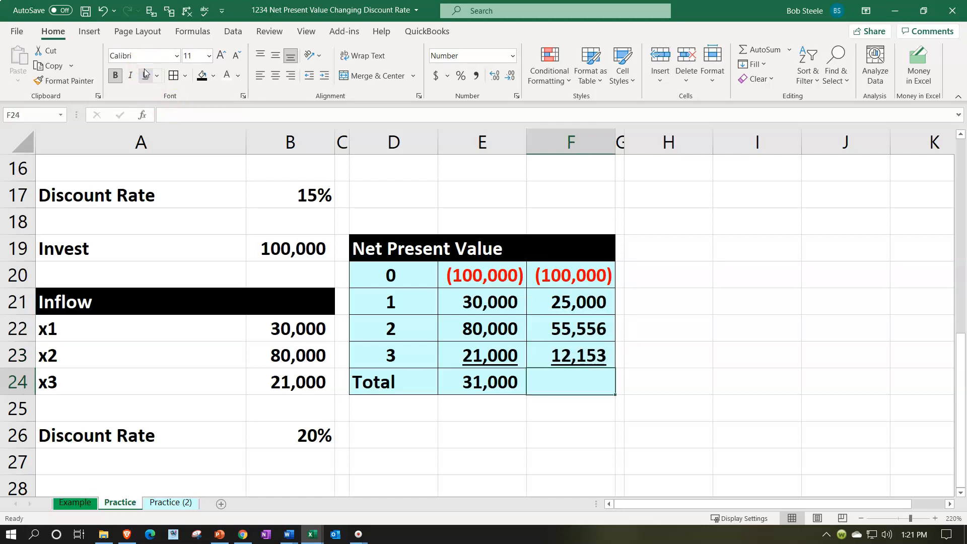
text(=sum)
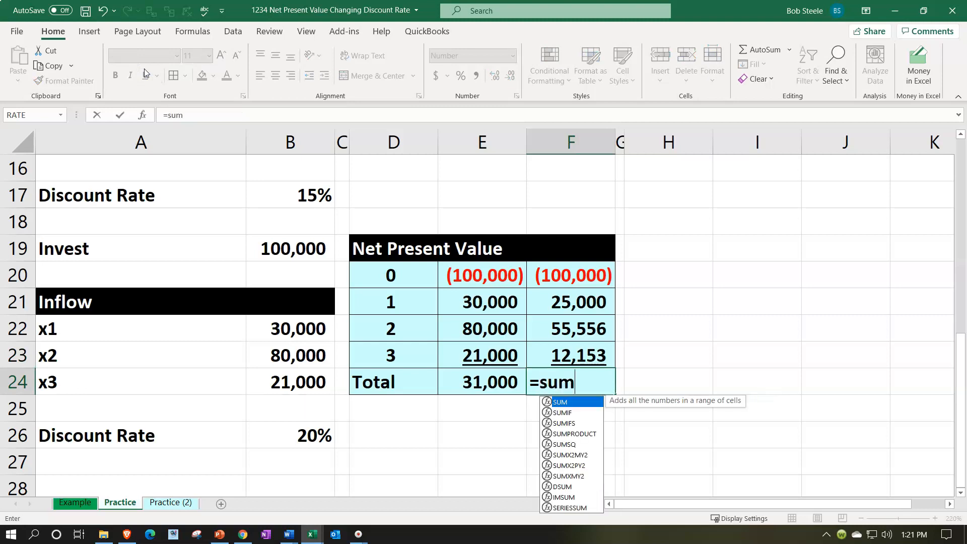
text(()
key(Up)
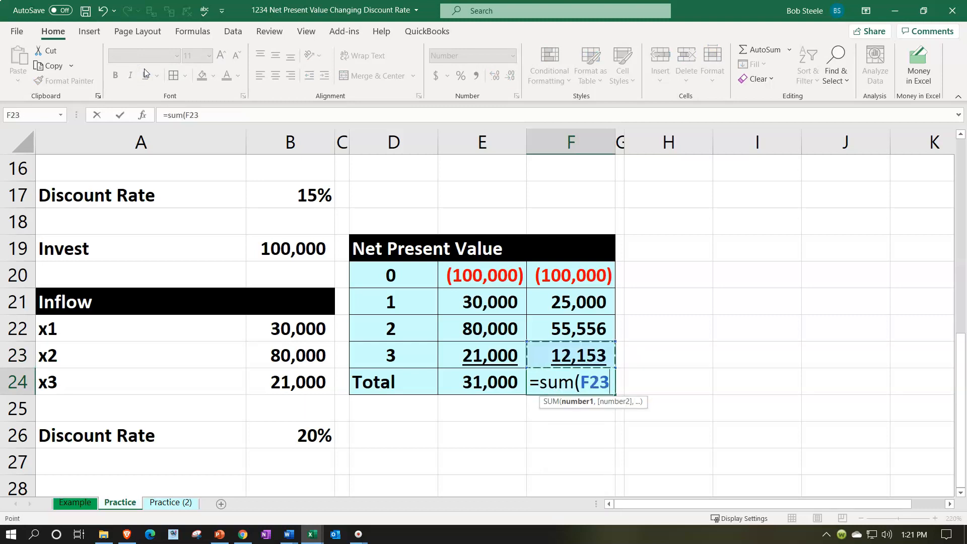
key(shift+Up)
key(shift+Up)
key(shift+Up)
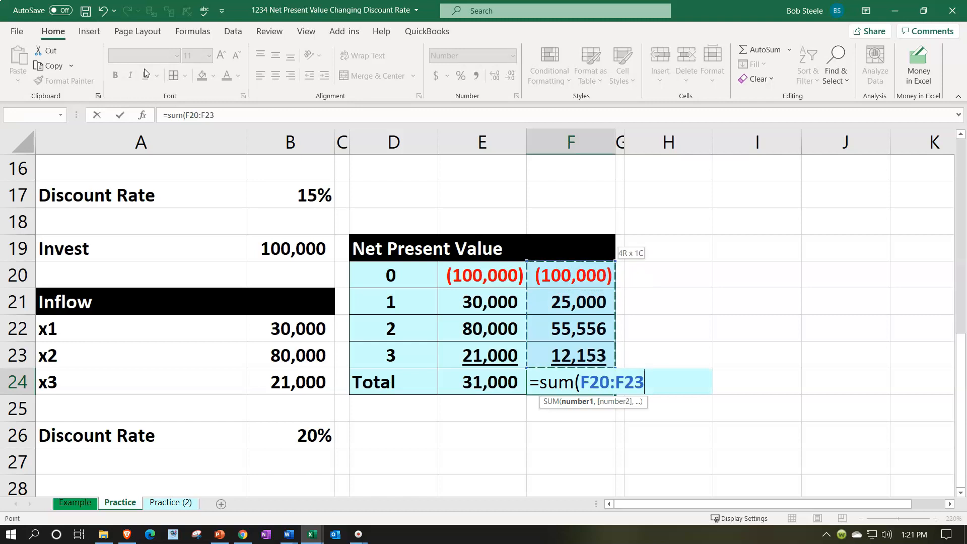
key(Return)
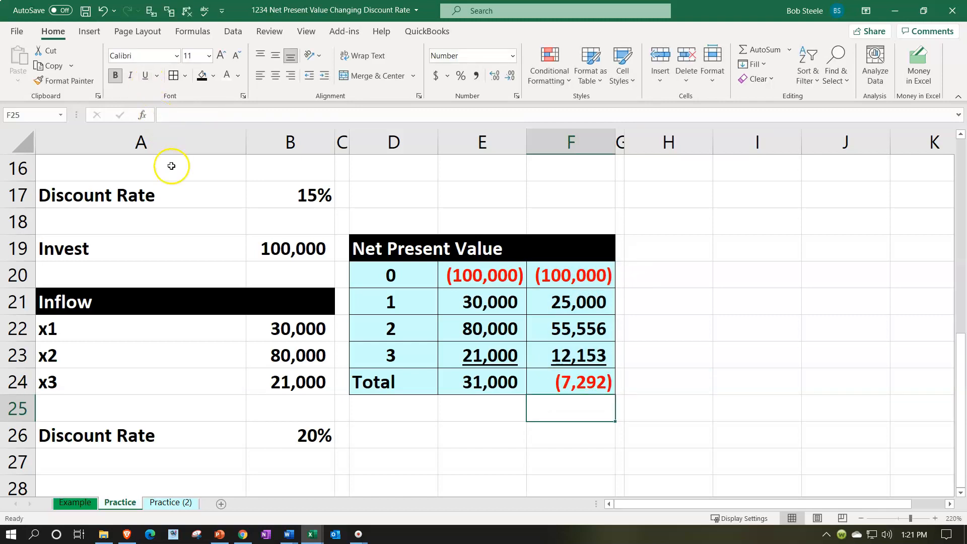
Review the third scenario's discount rate in B26 and its cash inflows in B22:B24
click(305, 438)
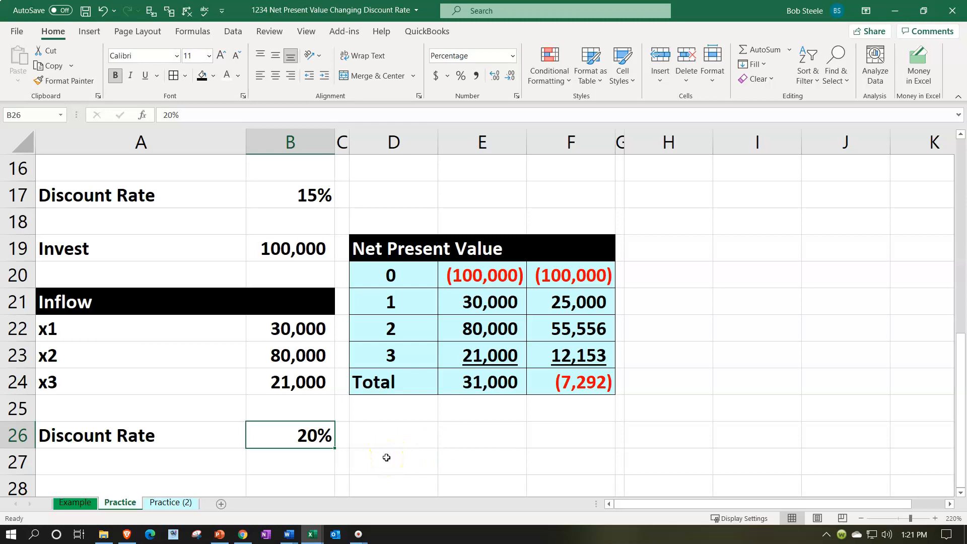
click(260, 328)
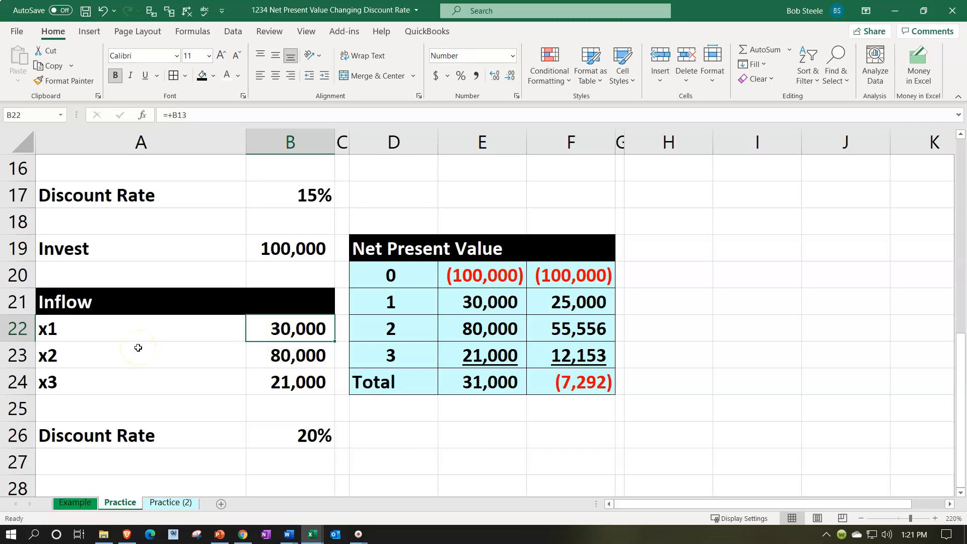
key(Down)
key(Down)
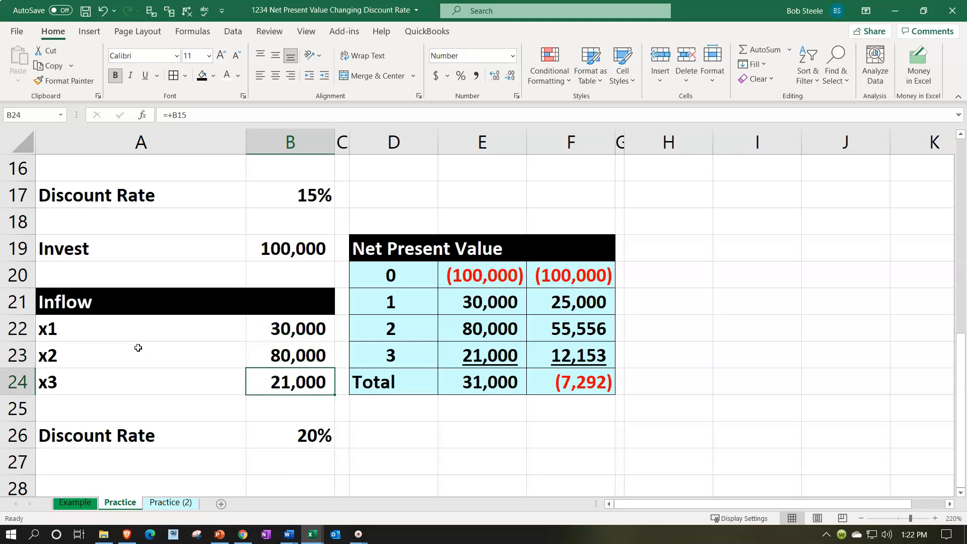
click(138, 348)
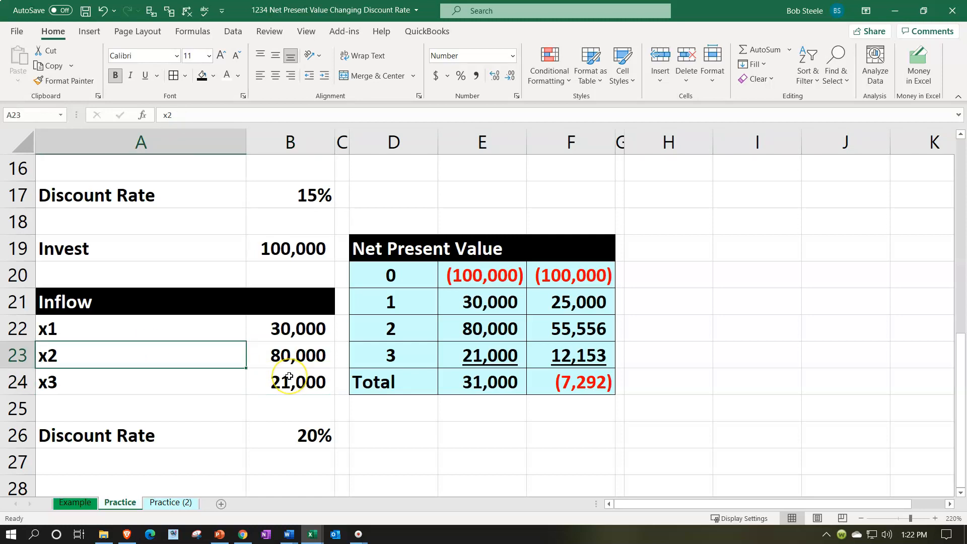
Compare the discount rates in B8, B17 and B26 with their net present values, and examine the first scenario's investment and inflows
scroll(289, 376, up, 5)
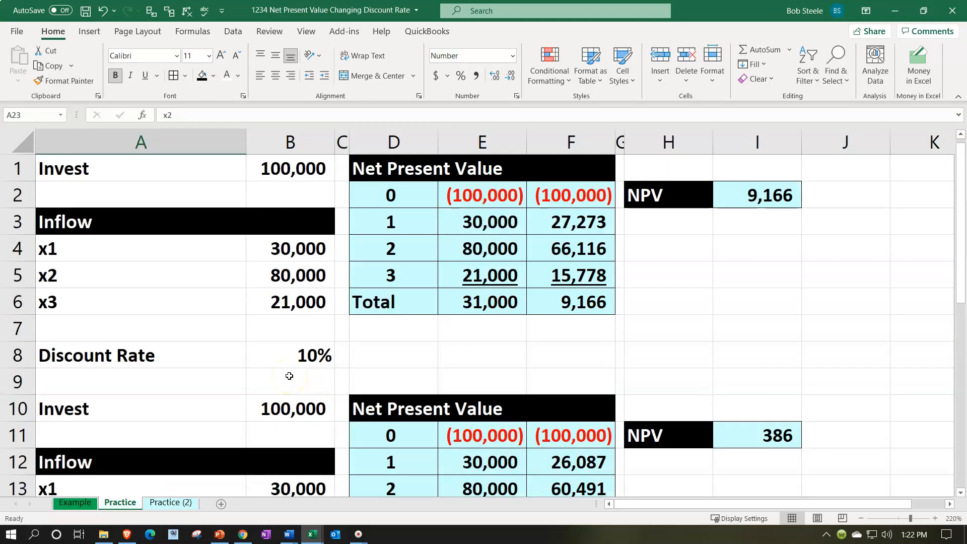
click(316, 357)
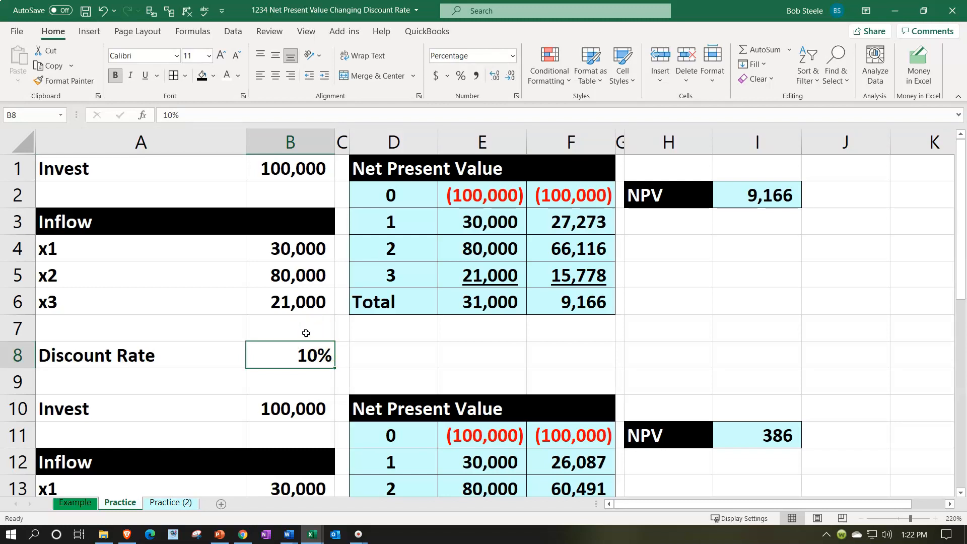
scroll(306, 333, down, 4)
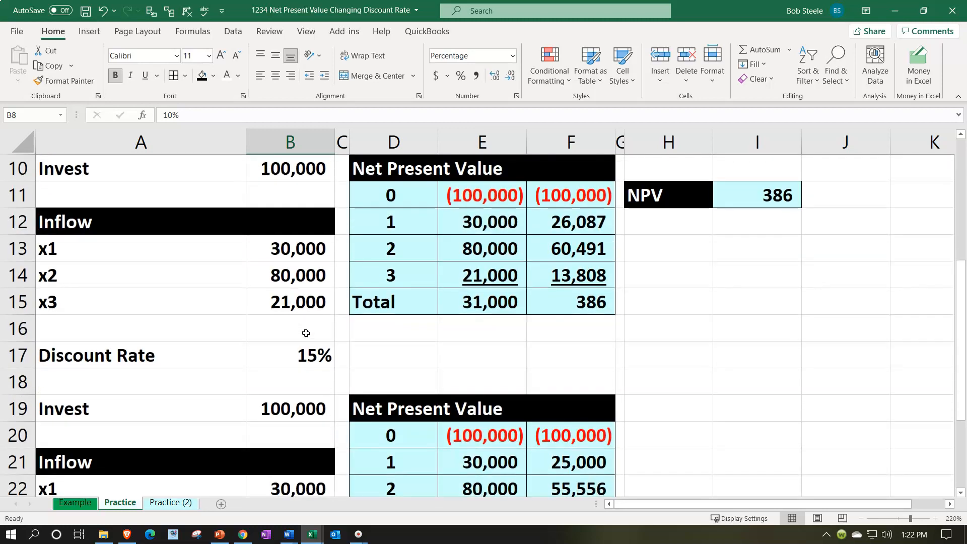
scroll(305, 333, down, 1)
scroll(327, 373, up, 5)
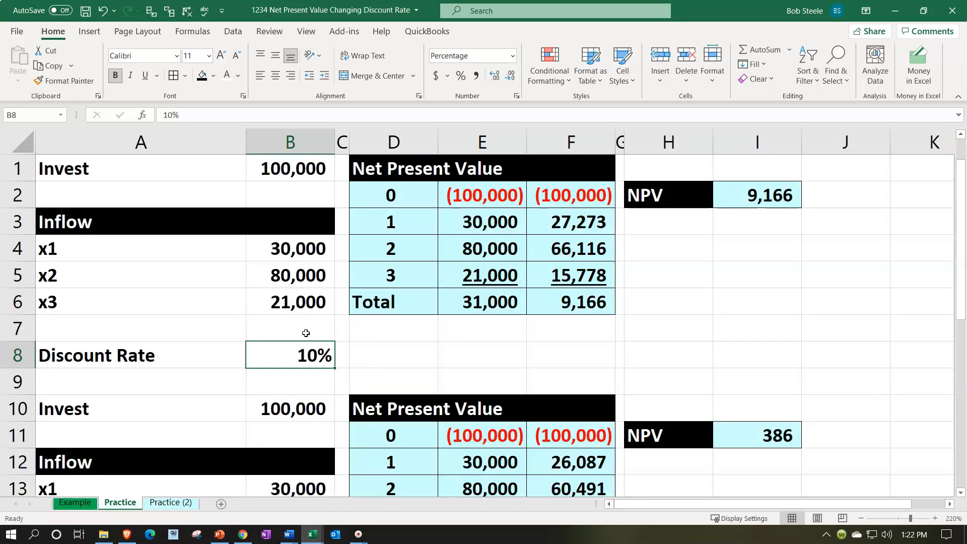
scroll(357, 412, down, 3)
click(309, 353)
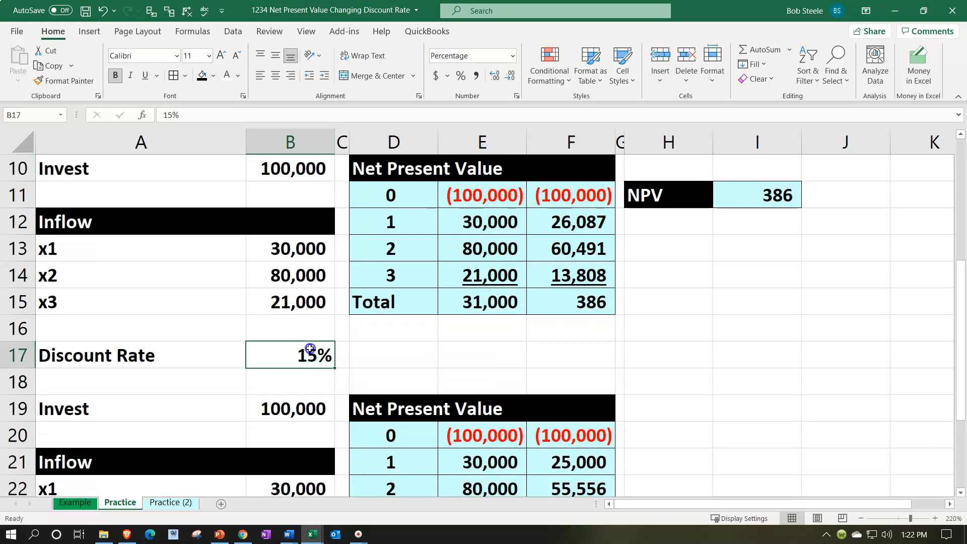
scroll(310, 348, down, 2)
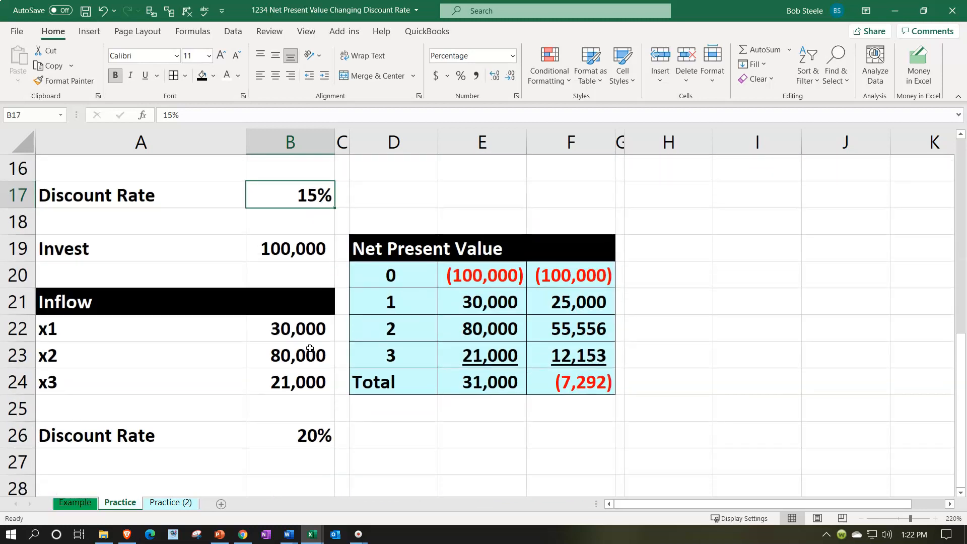
click(305, 434)
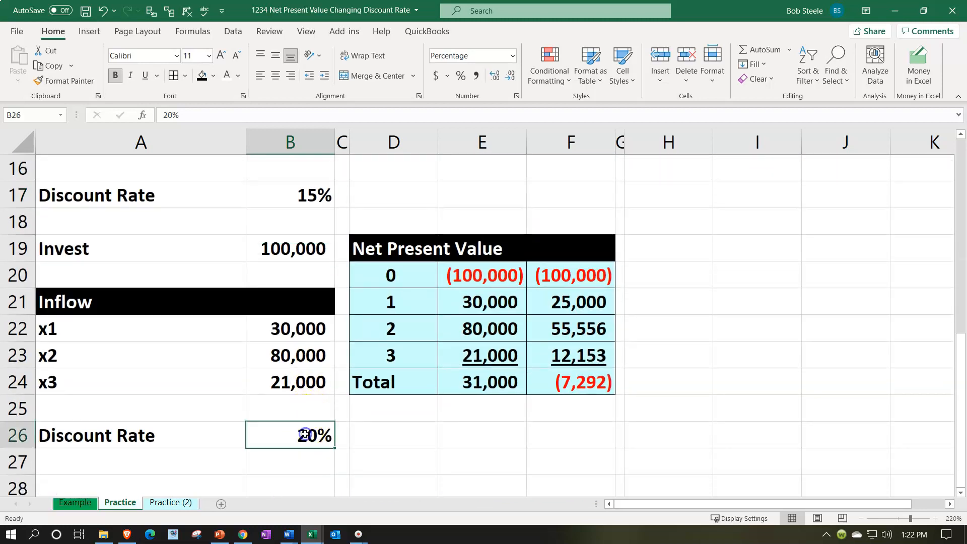
scroll(304, 434, up, 5)
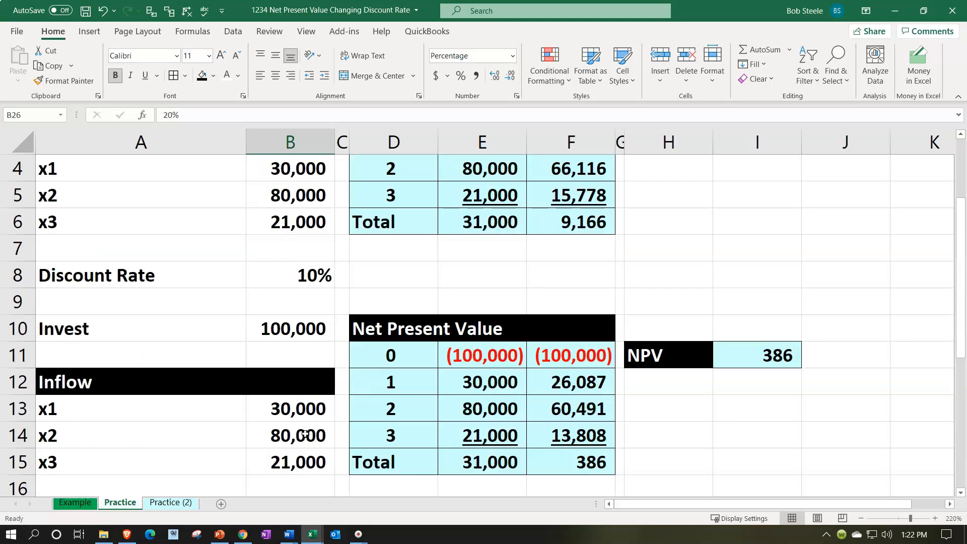
click(287, 170)
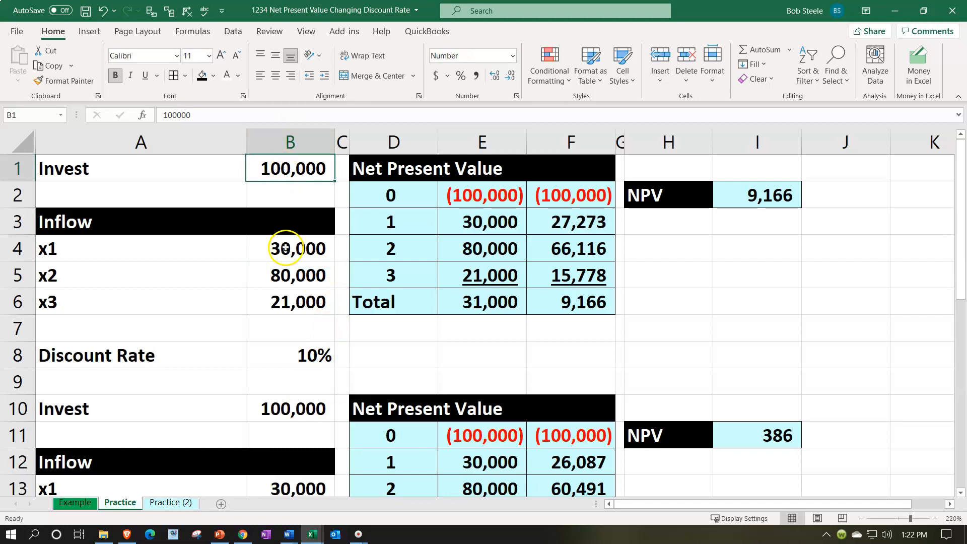
drag(286, 255, 280, 300)
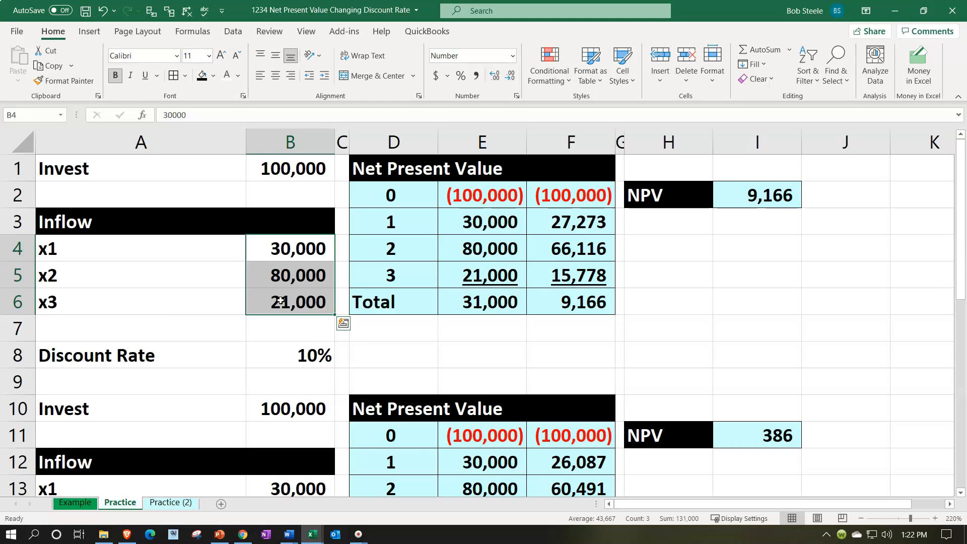
click(242, 330)
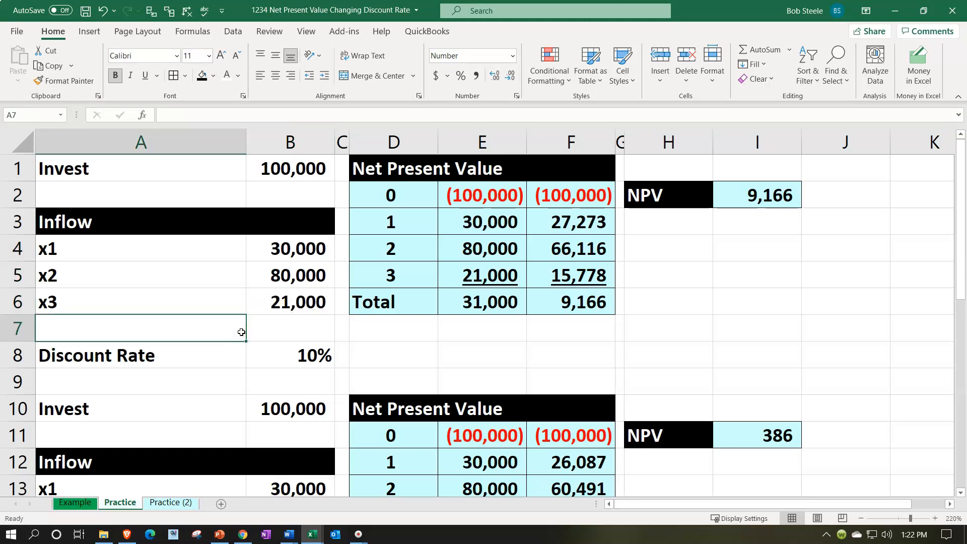